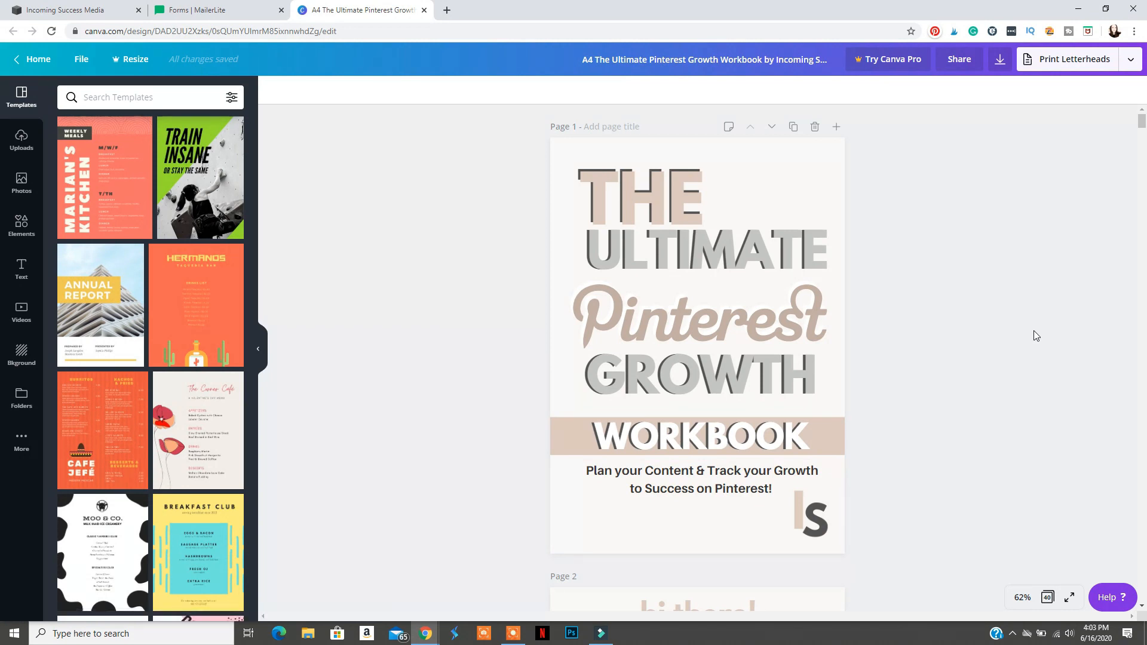
- Download all 40 pages of the Pinterest workbook as a PDF Print file
{"action": "left_click", "coordinate": [1000, 58]}
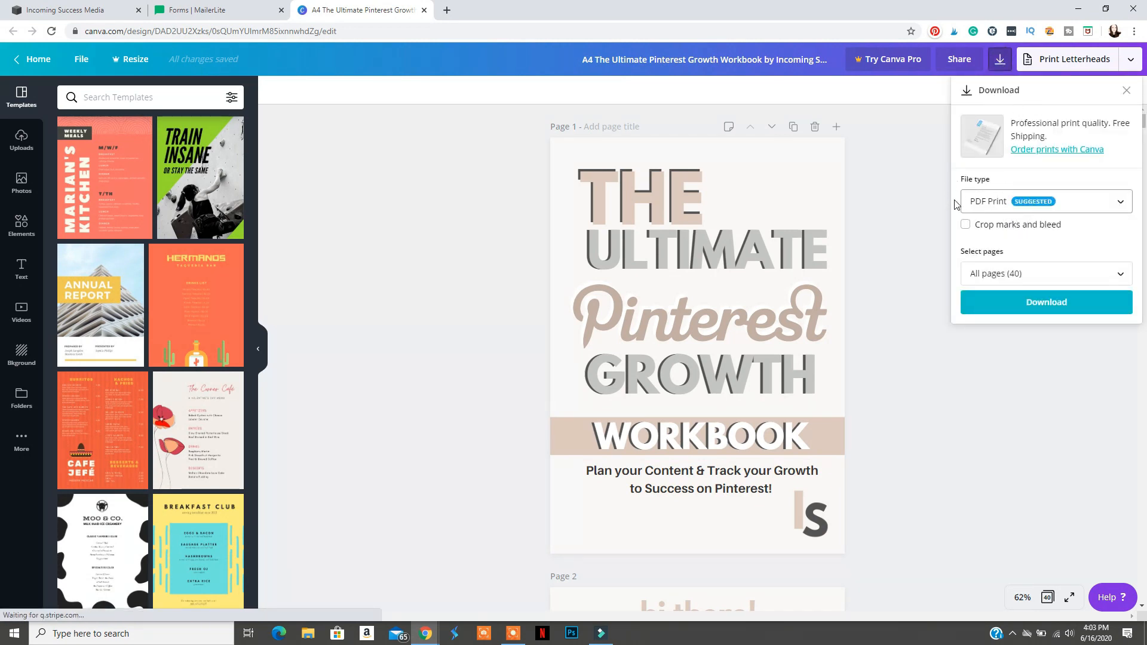
{"action": "left_click", "coordinate": [1064, 302]}
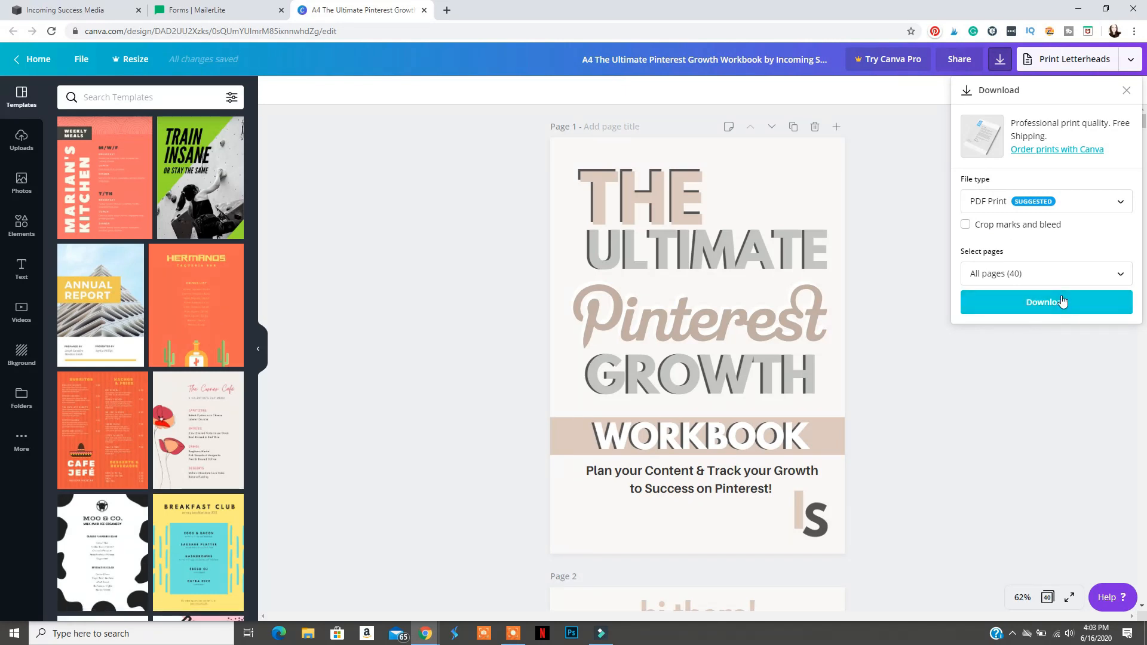
{"action": "left_click", "coordinate": [380, 152]}
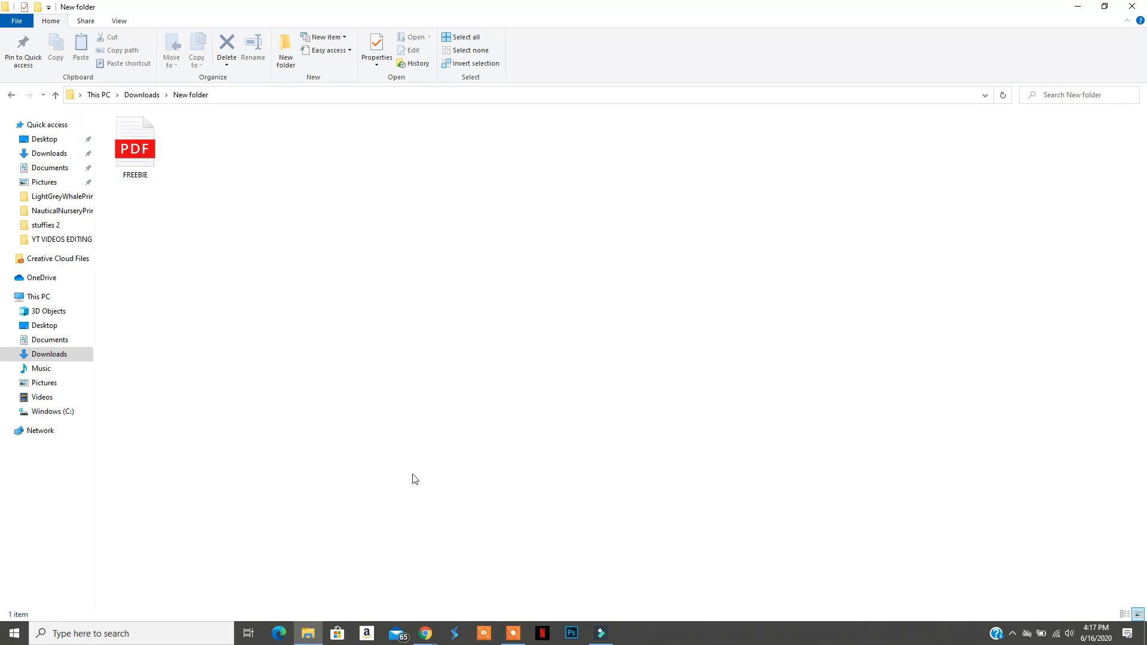
- Switch to the Squarespace site in Chrome and open its Home page for editing
{"action": "mouse_move", "coordinate": [426, 626]}
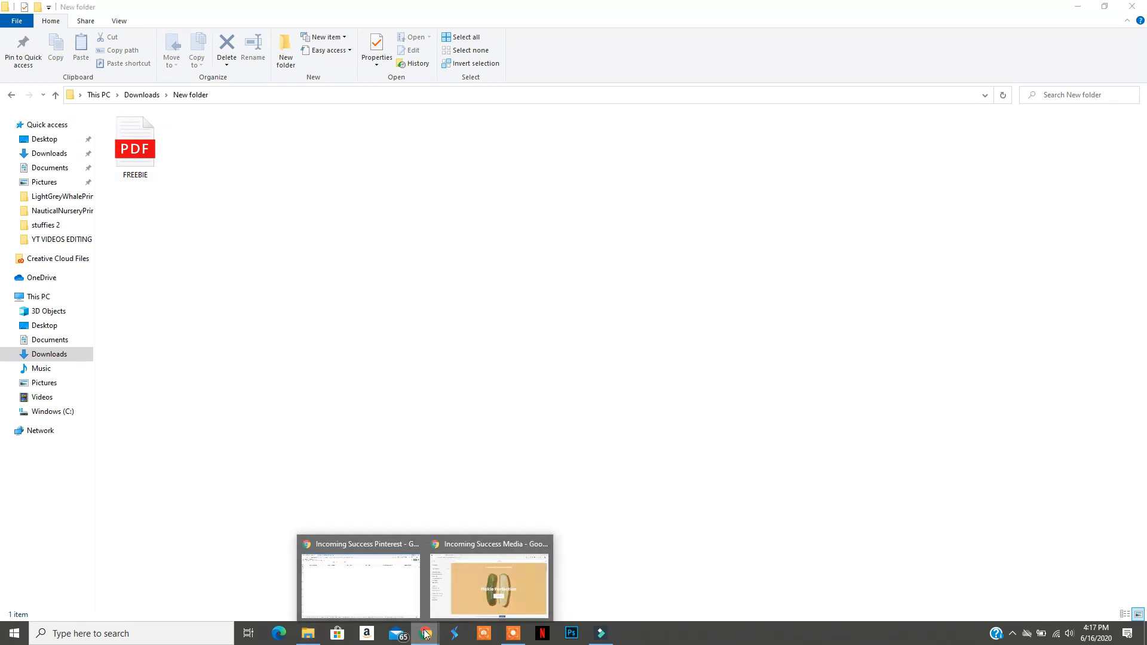
{"action": "left_click", "coordinate": [452, 576]}
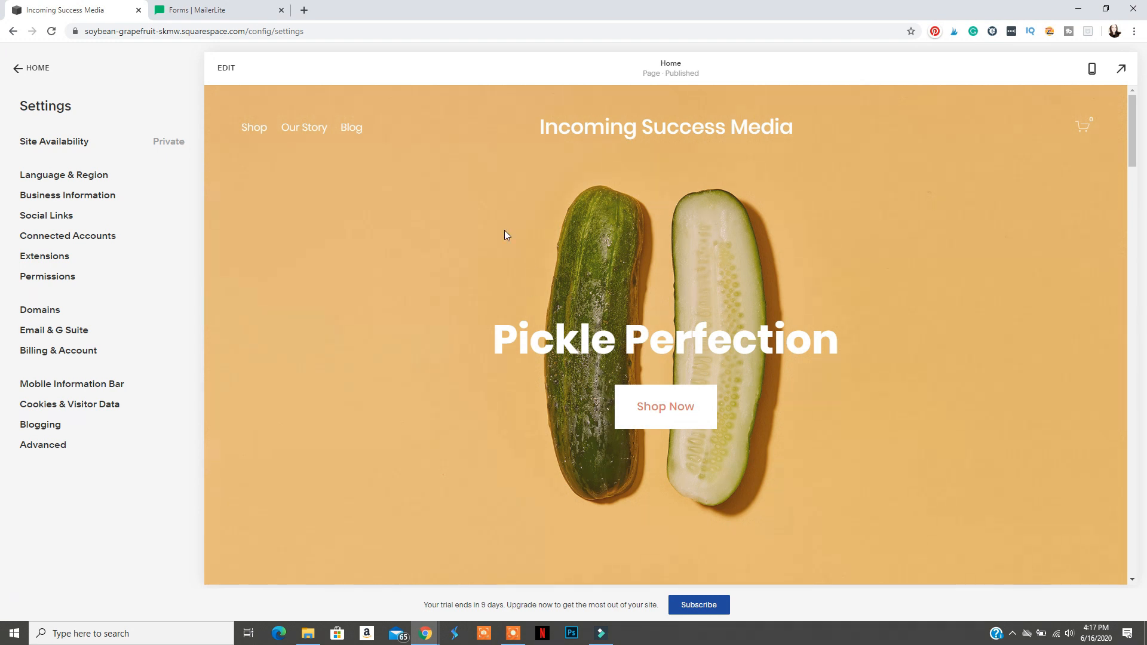
{"action": "left_click", "coordinate": [226, 70]}
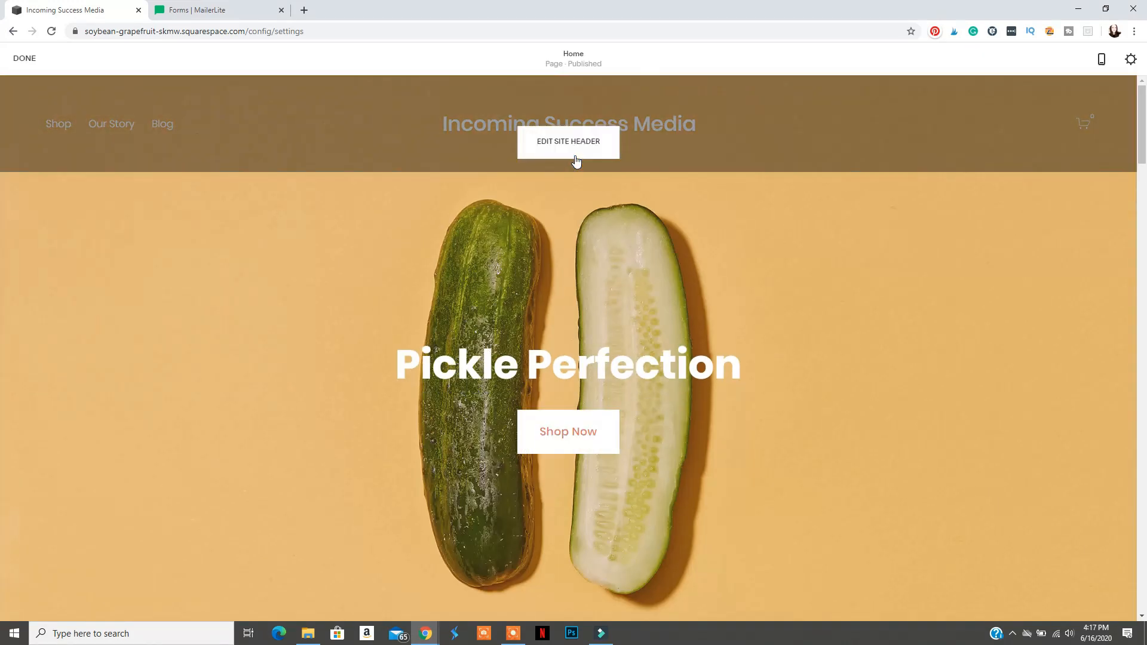
- Link "most of them" below the "Only the Highest Quality Ingredients" heading to the 70+ Wordpress Themes PDF, opening in a new window
{"action": "scroll", "coordinate": [580, 242], "scroll_direction": "down", "scroll_amount": 10}
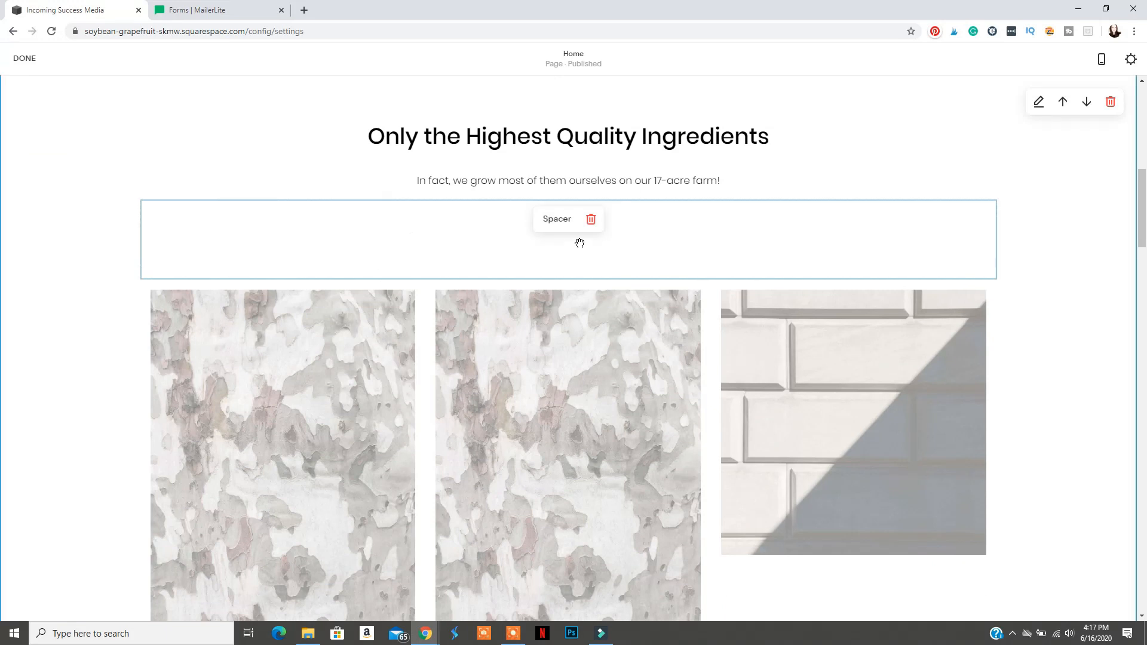
{"action": "scroll", "coordinate": [580, 243], "scroll_direction": "up", "scroll_amount": 2}
{"action": "left_click", "coordinate": [579, 243]}
{"action": "left_click_drag", "start_coordinate": [567, 348], "coordinate": [516, 348]}
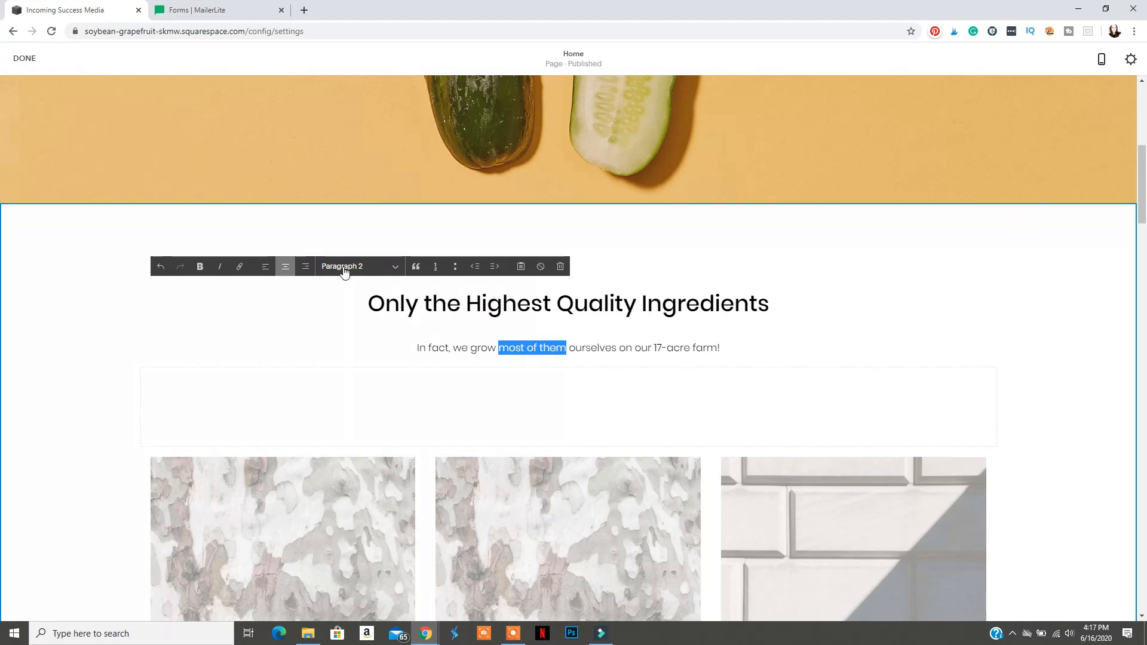
{"action": "left_click", "coordinate": [241, 270]}
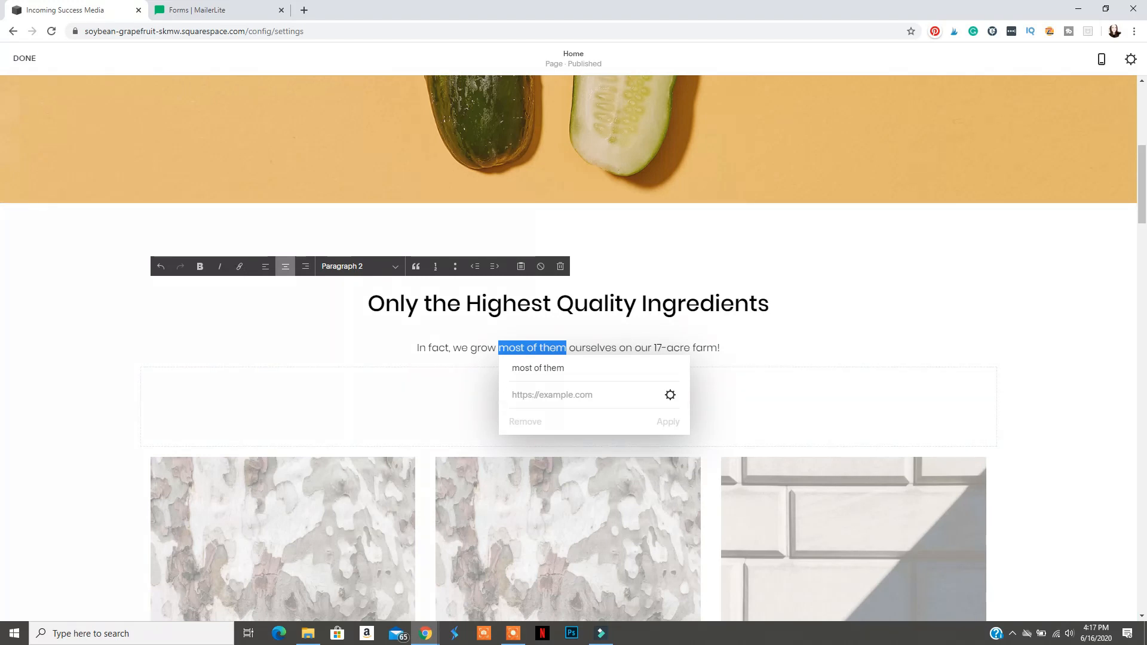
{"action": "left_click", "coordinate": [670, 395]}
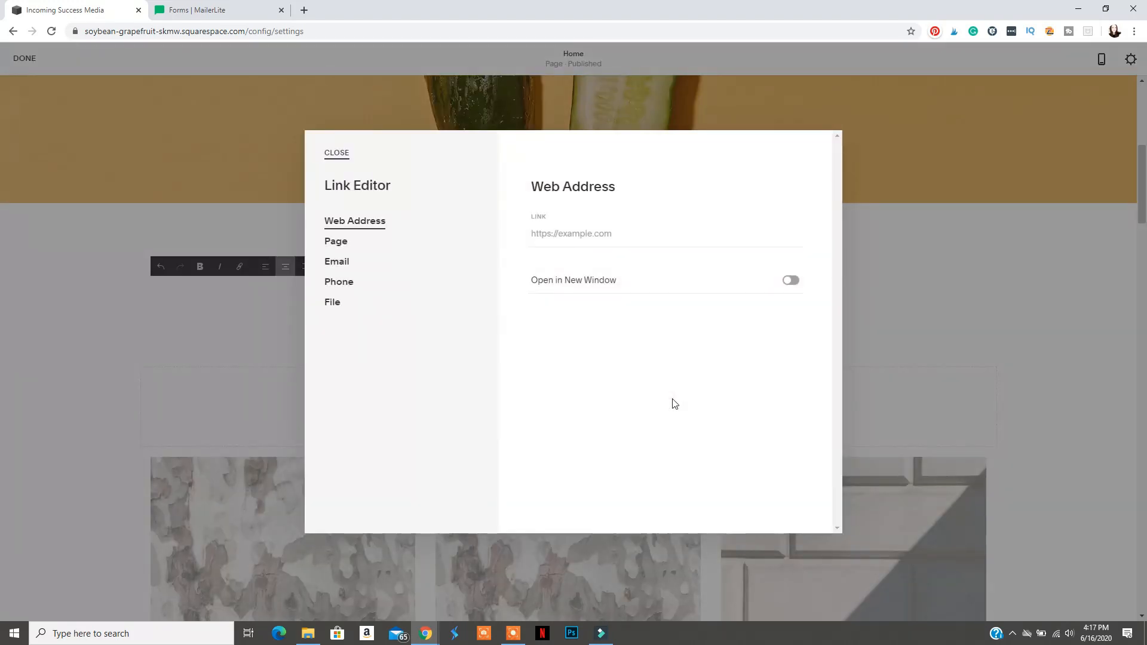
{"action": "left_click", "coordinate": [336, 306]}
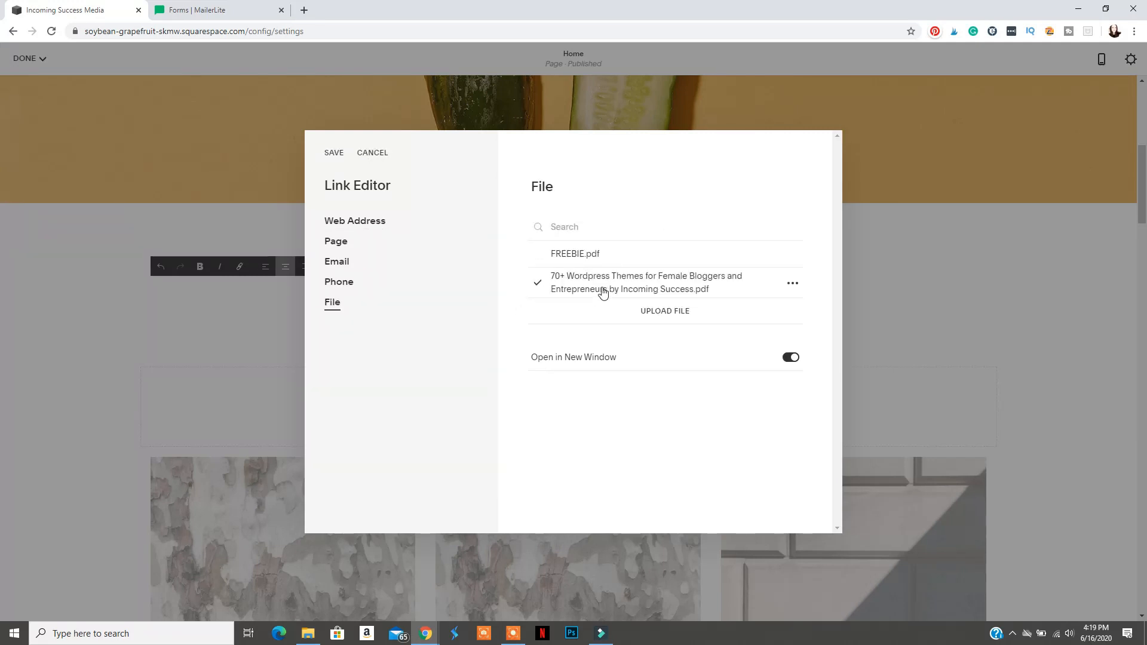
{"action": "left_click", "coordinate": [334, 153]}
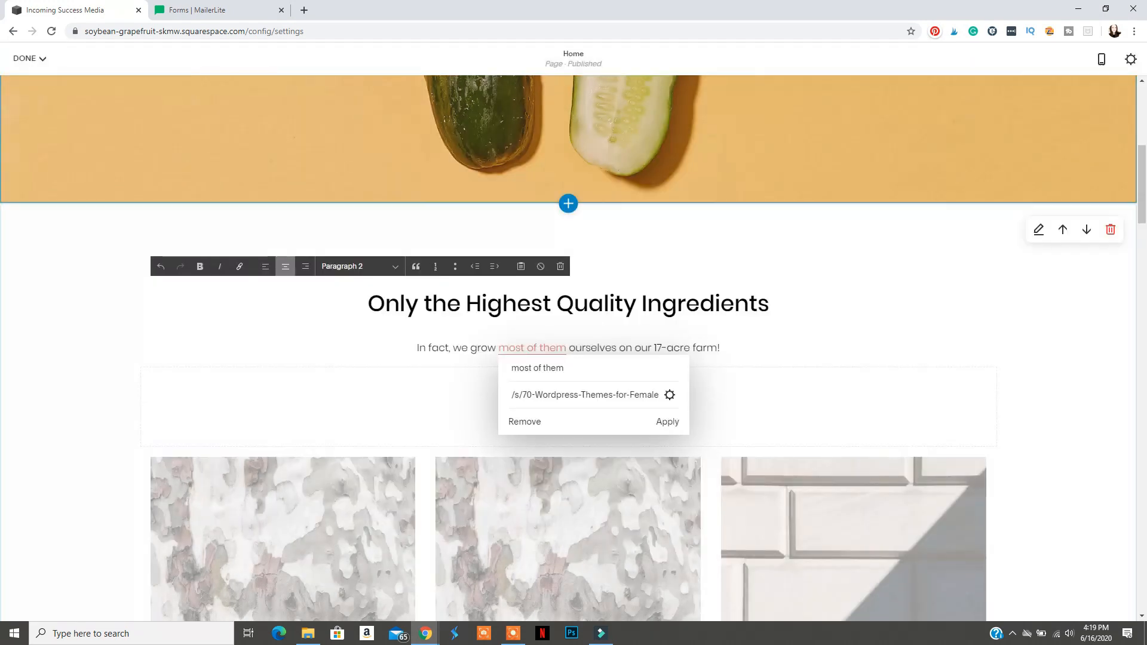
{"action": "left_click", "coordinate": [669, 425]}
- Open the PDF linked from "most of them" in a new browser tab and look over its first pages
{"action": "left_click", "coordinate": [538, 349]}
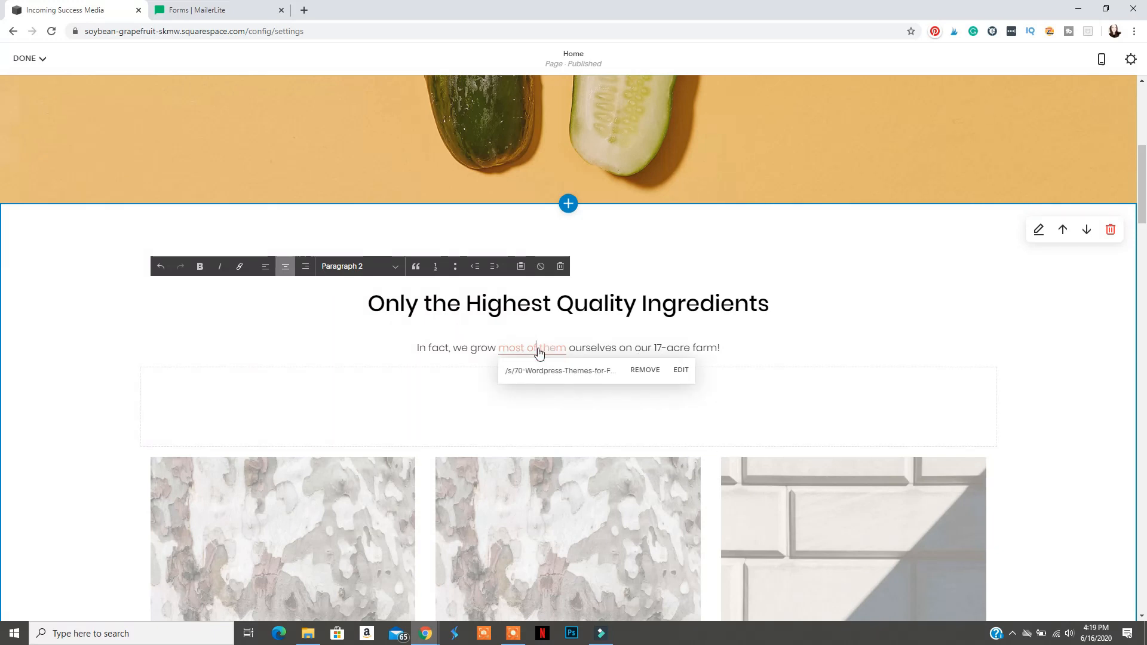
{"action": "right_click", "coordinate": [537, 347]}
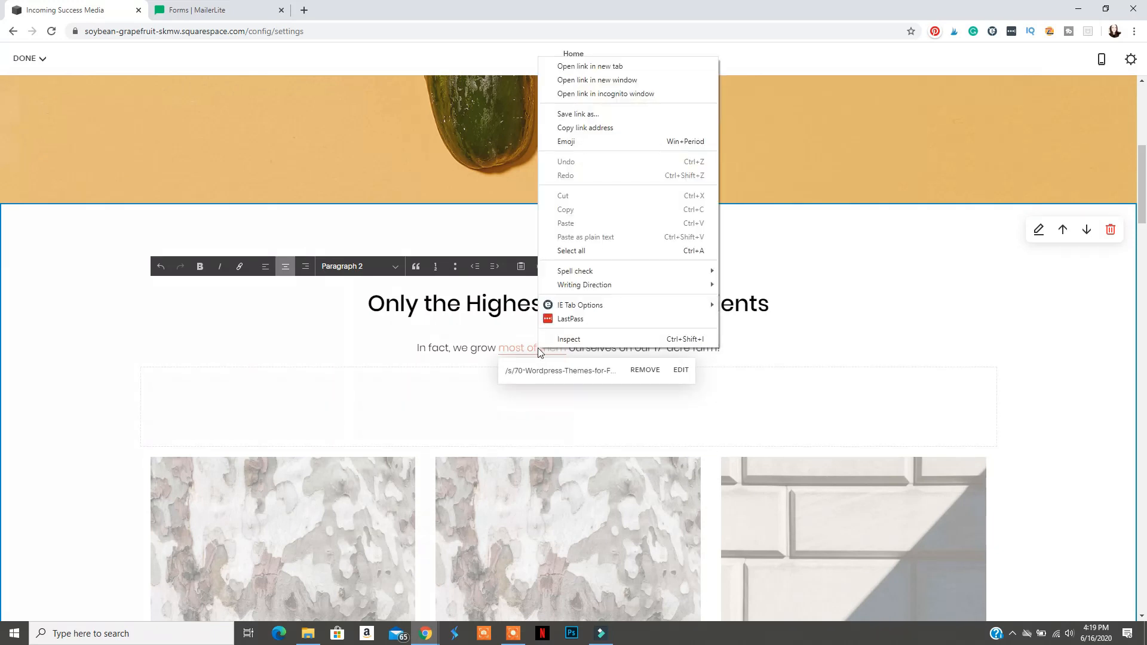
{"action": "left_click", "coordinate": [561, 66]}
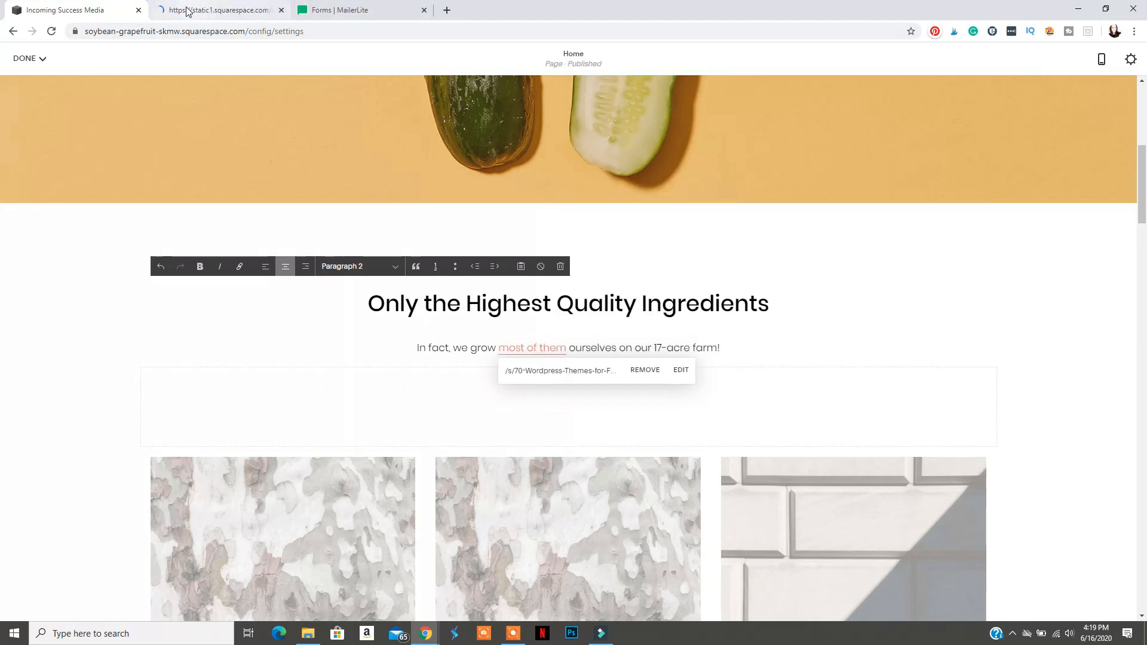
{"action": "left_click", "coordinate": [188, 10]}
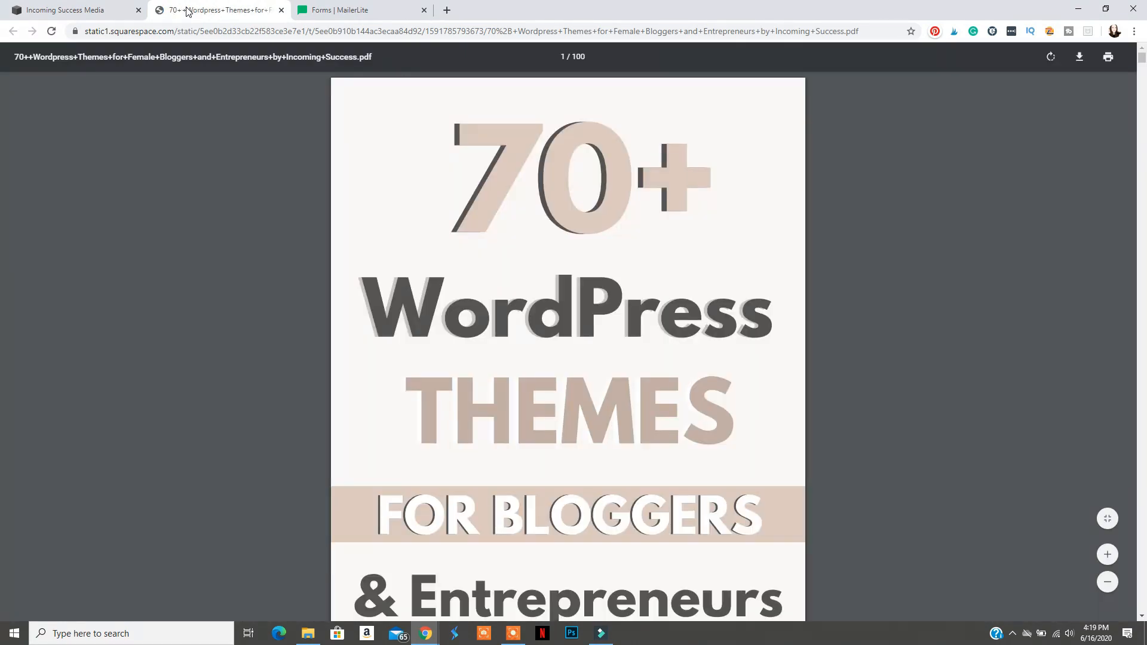
{"action": "scroll", "coordinate": [342, 190], "scroll_direction": "down", "scroll_amount": 8}
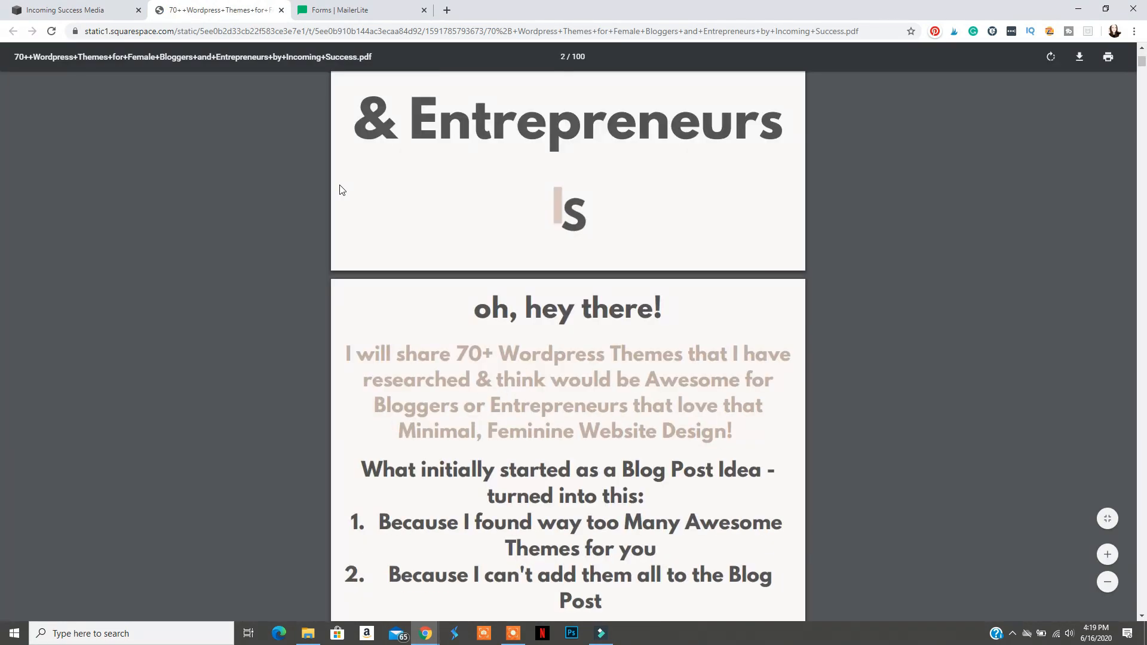
{"action": "scroll", "coordinate": [342, 190], "scroll_direction": "up", "scroll_amount": 1}
{"action": "scroll", "coordinate": [342, 190], "scroll_direction": "up", "scroll_amount": 5}
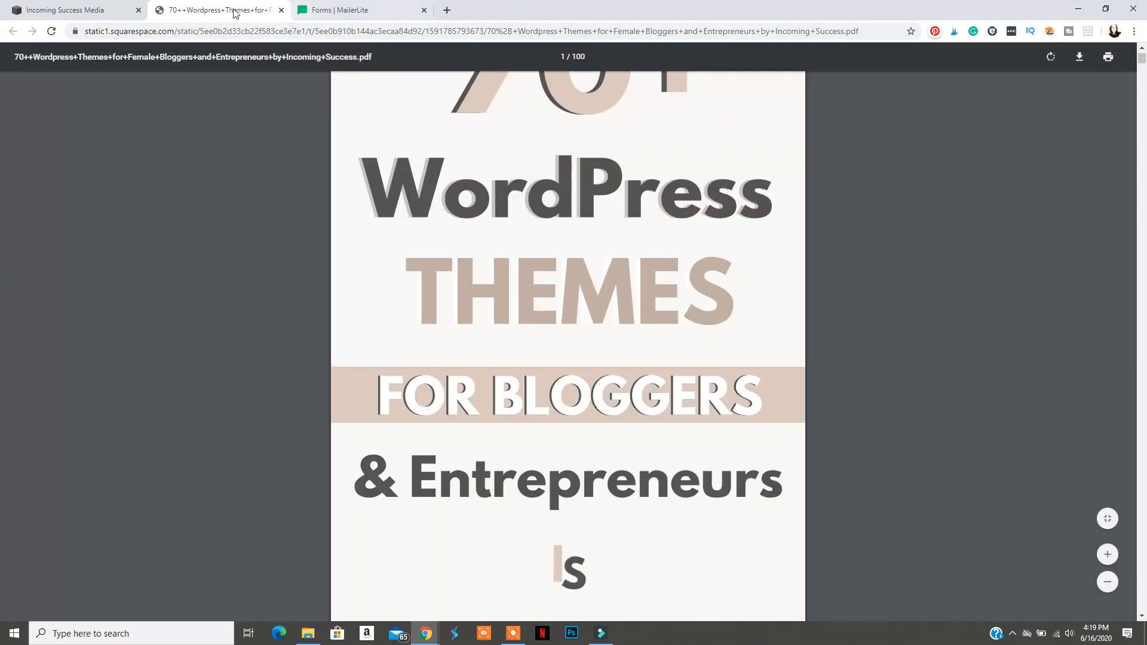
- Copy the full web address of the opened 70+ Wordpress Themes PDF
{"action": "left_click", "coordinate": [167, 35]}
{"action": "right_click", "coordinate": [180, 31]}
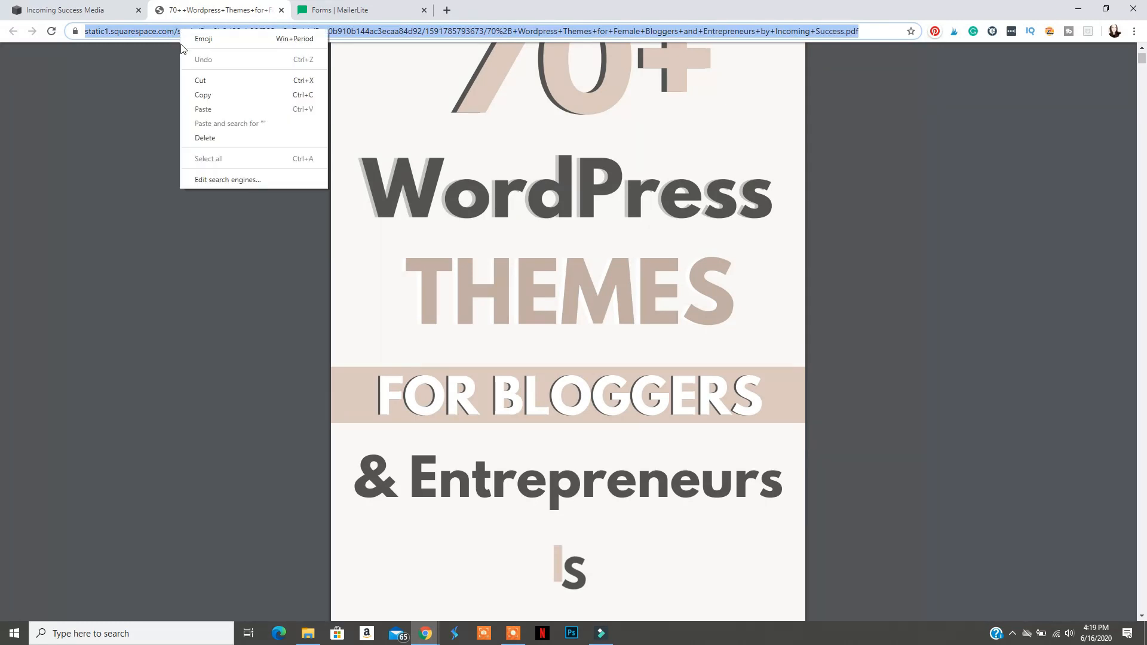
{"action": "left_click", "coordinate": [204, 96]}
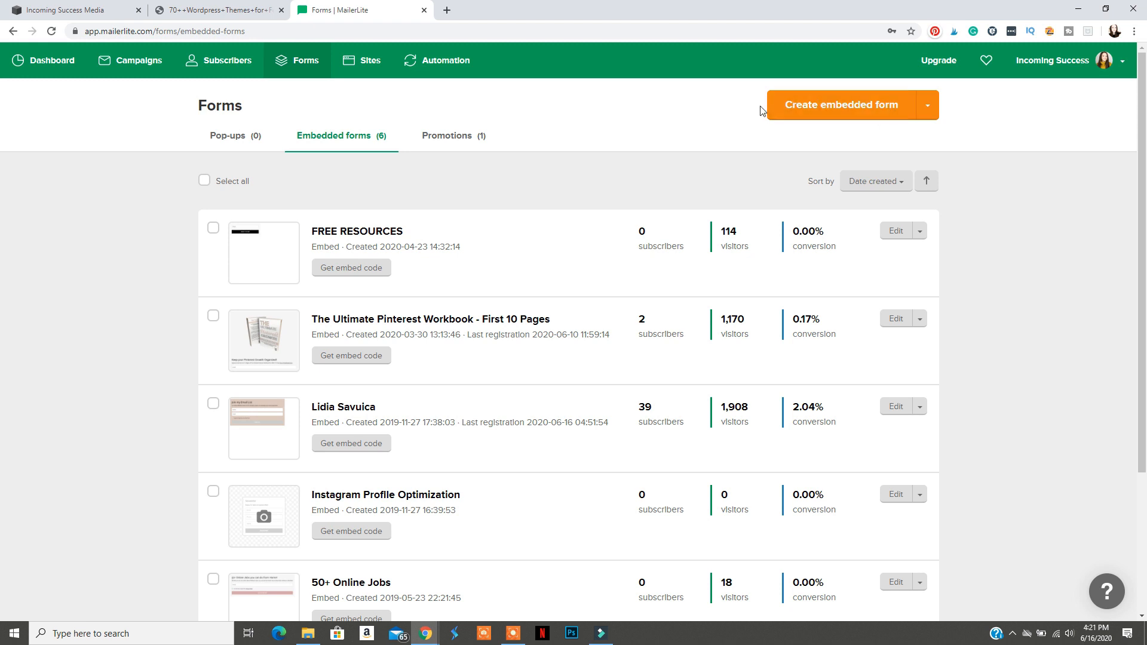
- Create an embedded form named "Freebie 1" and assign it to the third subscriber group in the list
{"action": "left_click", "coordinate": [827, 109]}
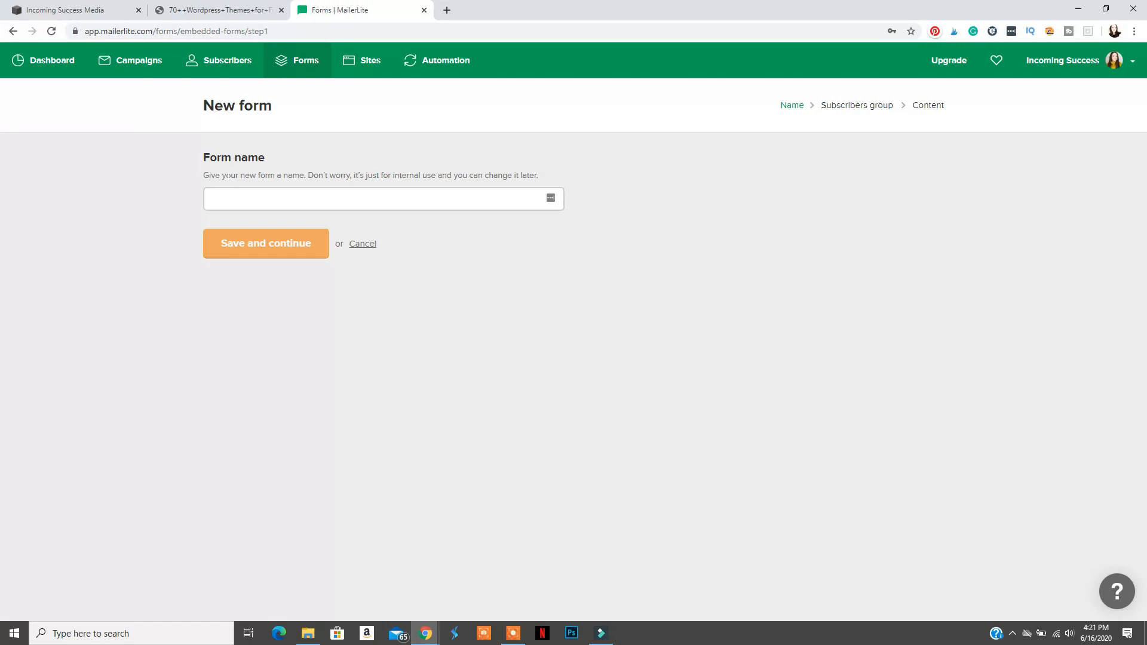
{"action": "left_click", "coordinate": [548, 197]}
{"action": "type", "text": "Freebie 1"}
{"action": "left_click", "coordinate": [282, 251]}
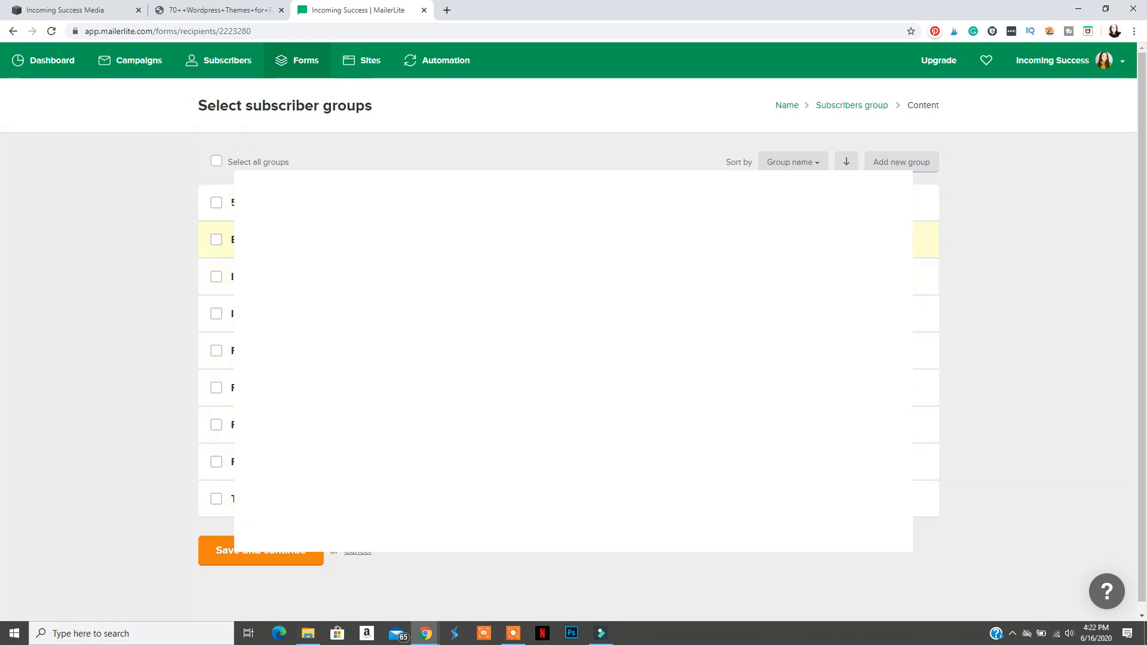
{"action": "left_click", "coordinate": [231, 279]}
{"action": "left_click", "coordinate": [278, 551]}
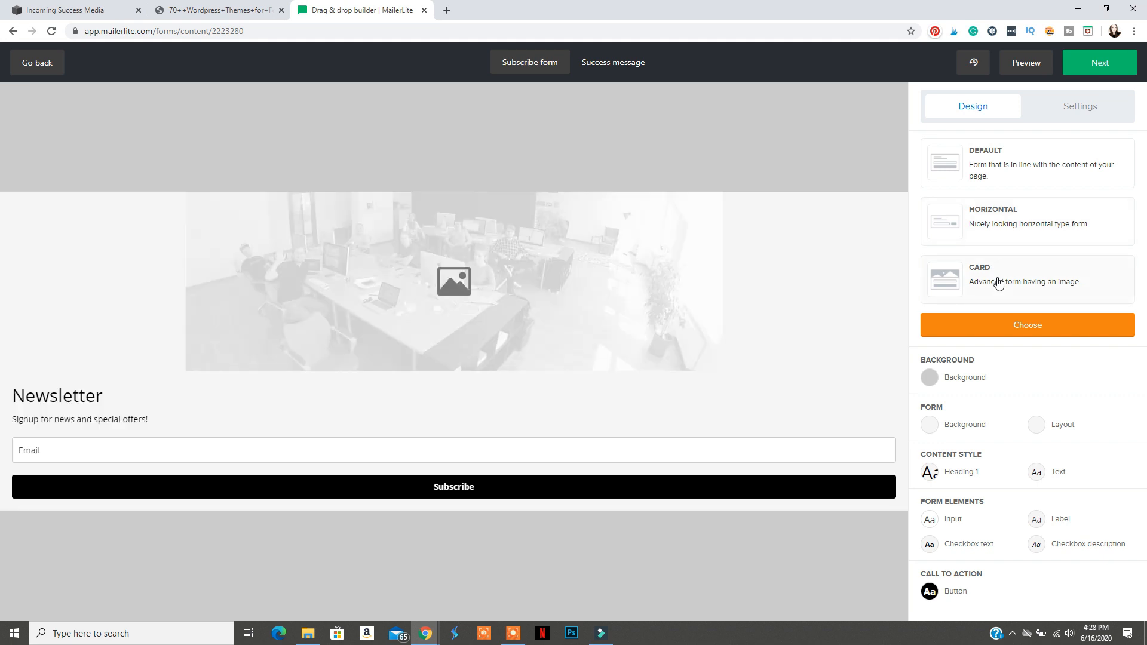
- Replace the form's placeholder image with the white desk and computer photo from the file manager and save it
{"action": "left_click", "coordinate": [579, 254]}
{"action": "left_click", "coordinate": [959, 160]}
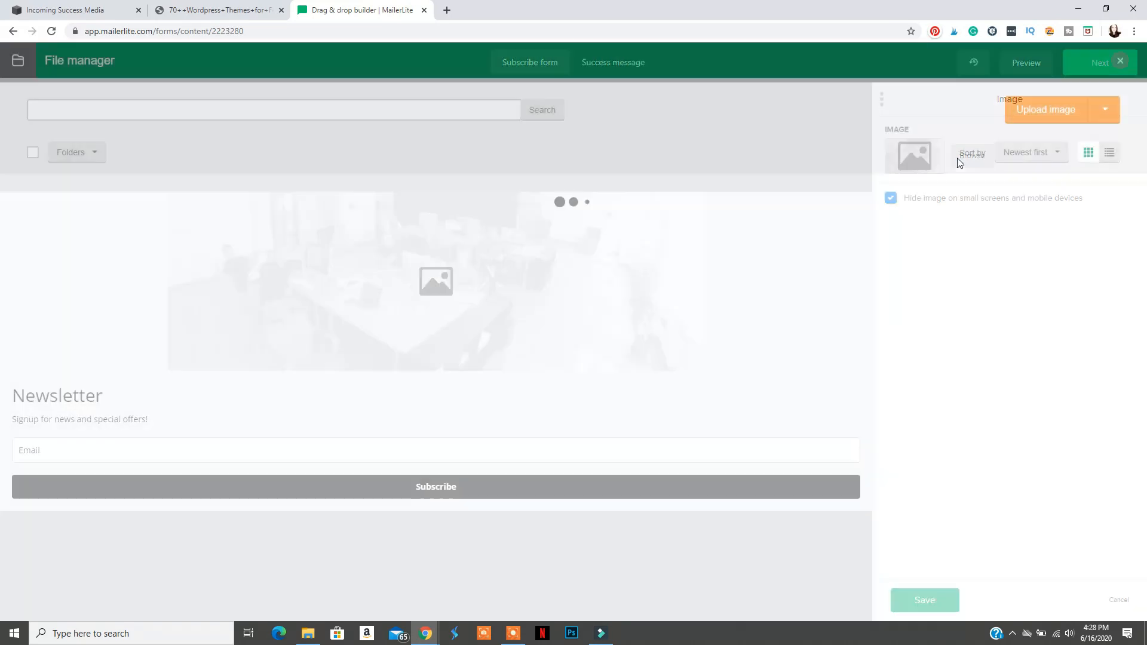
{"action": "left_click", "coordinate": [781, 352]}
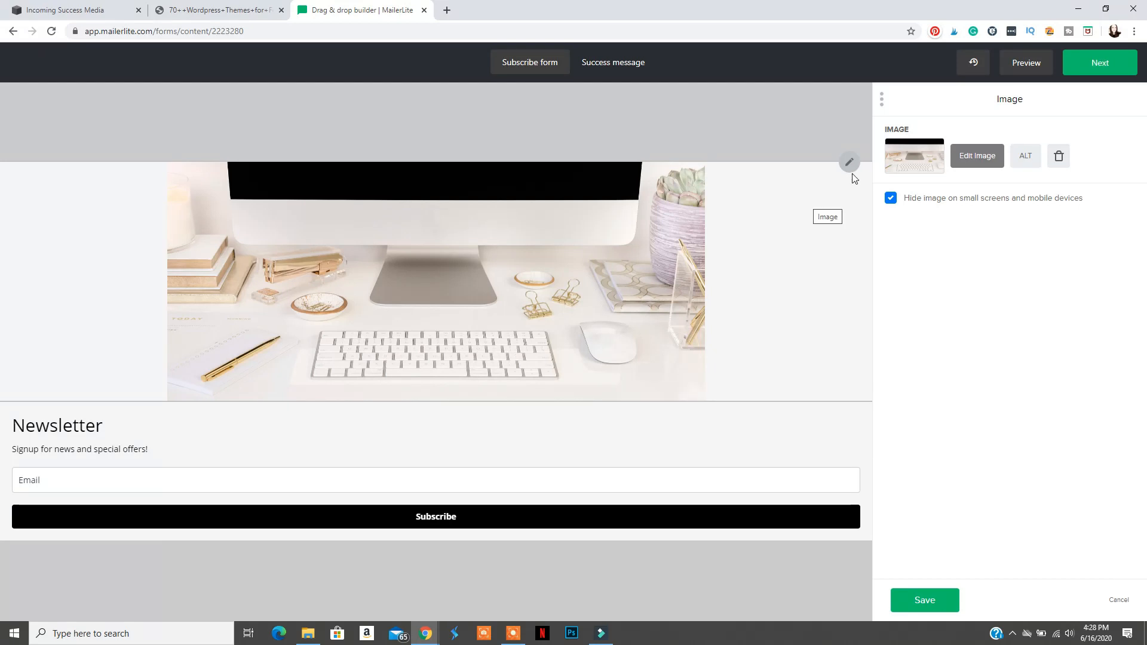
{"action": "left_click", "coordinate": [918, 606]}
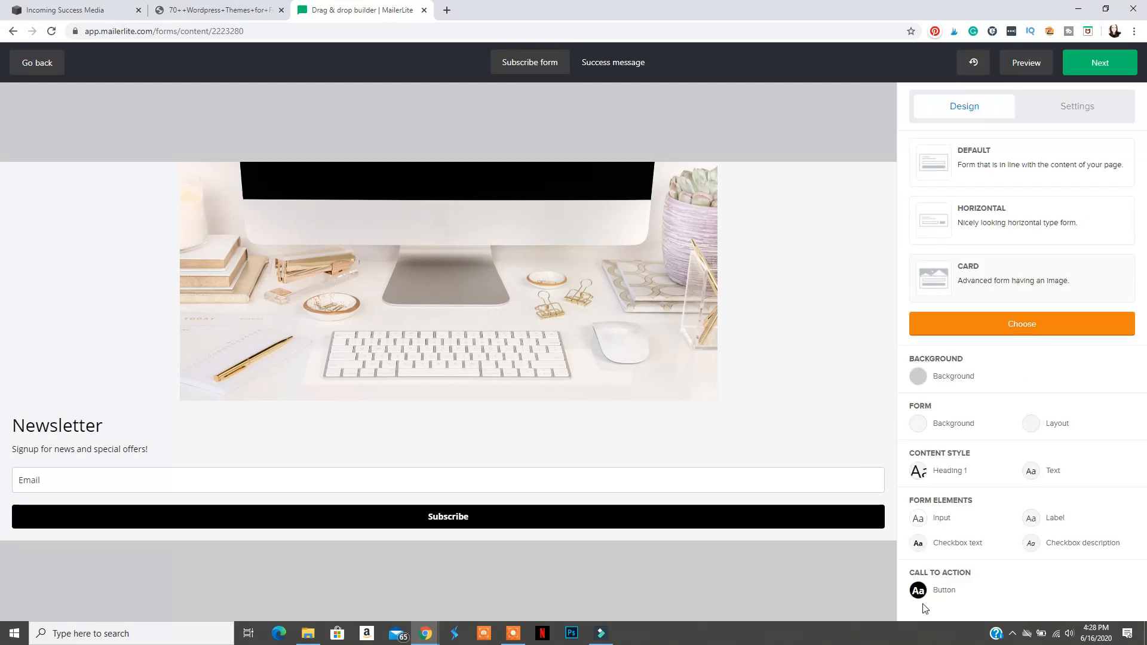
- Change the form's heading to "Get this Freebie!"
{"action": "left_click", "coordinate": [149, 425]}
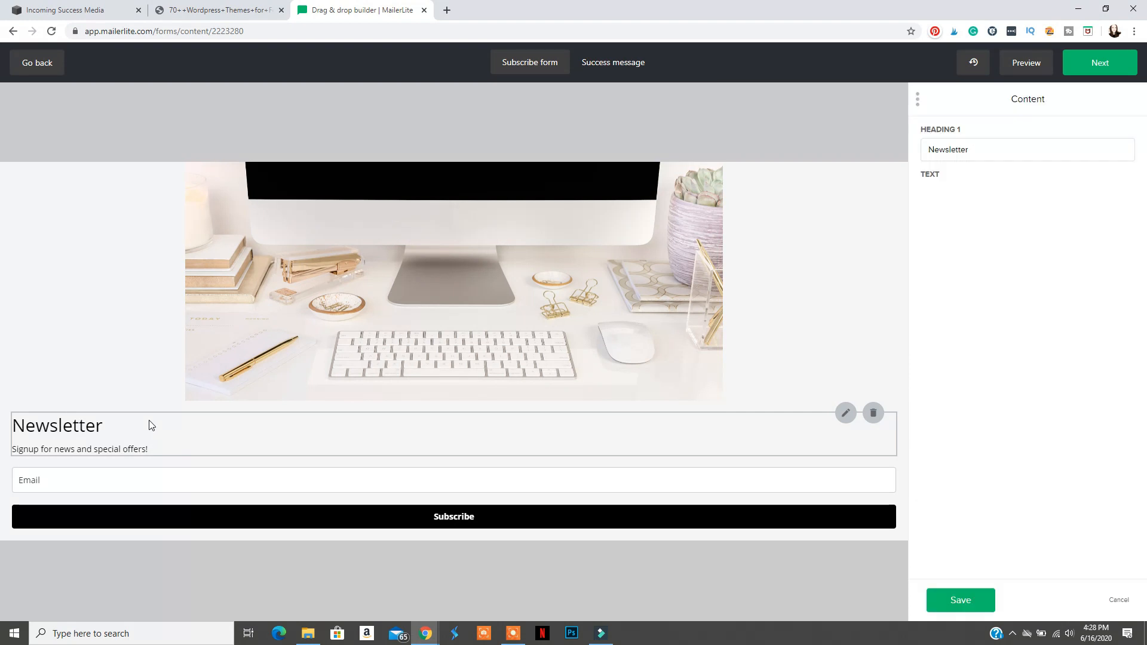
{"action": "double_click", "coordinate": [913, 149]}
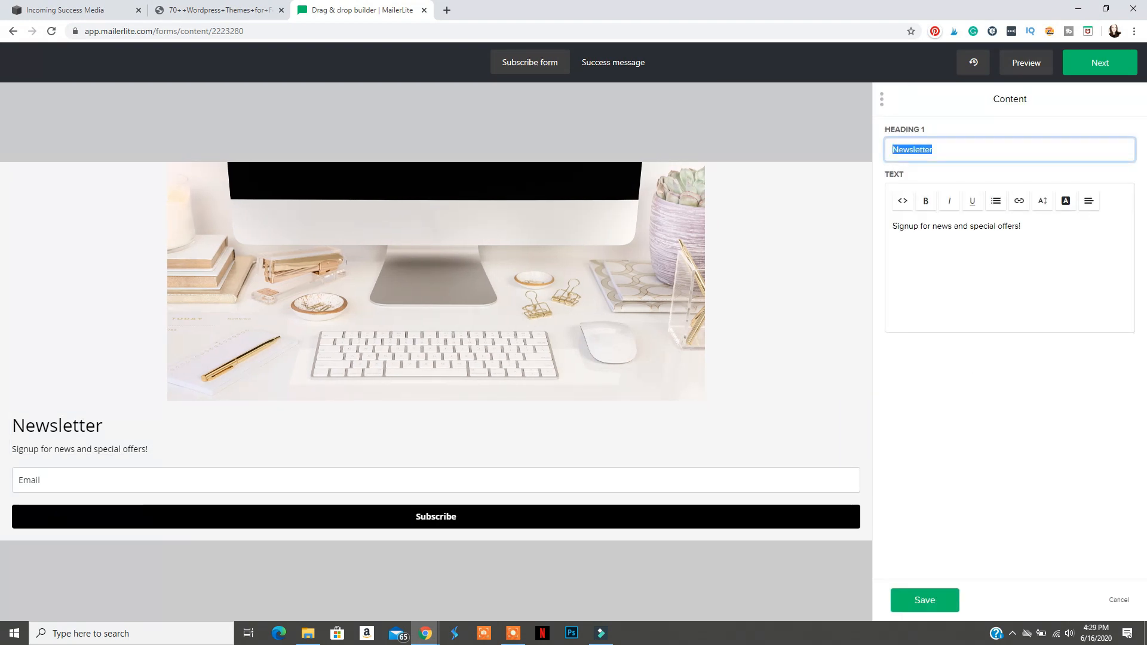
{"action": "type", "text": "Get this Freebie!"}
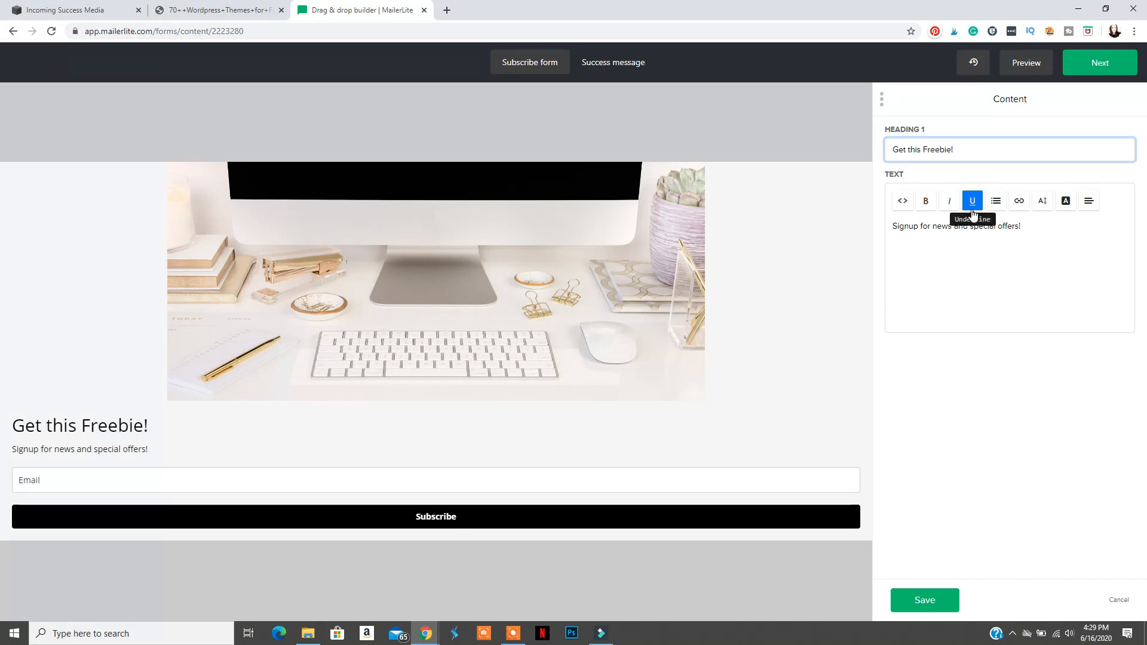
- Set the form's text to "Subscribe to my Email List and receive this awesome freebie!" and save the content
{"action": "triple_click", "coordinate": [961, 226]}
{"action": "type", "text": "Subscrime"}
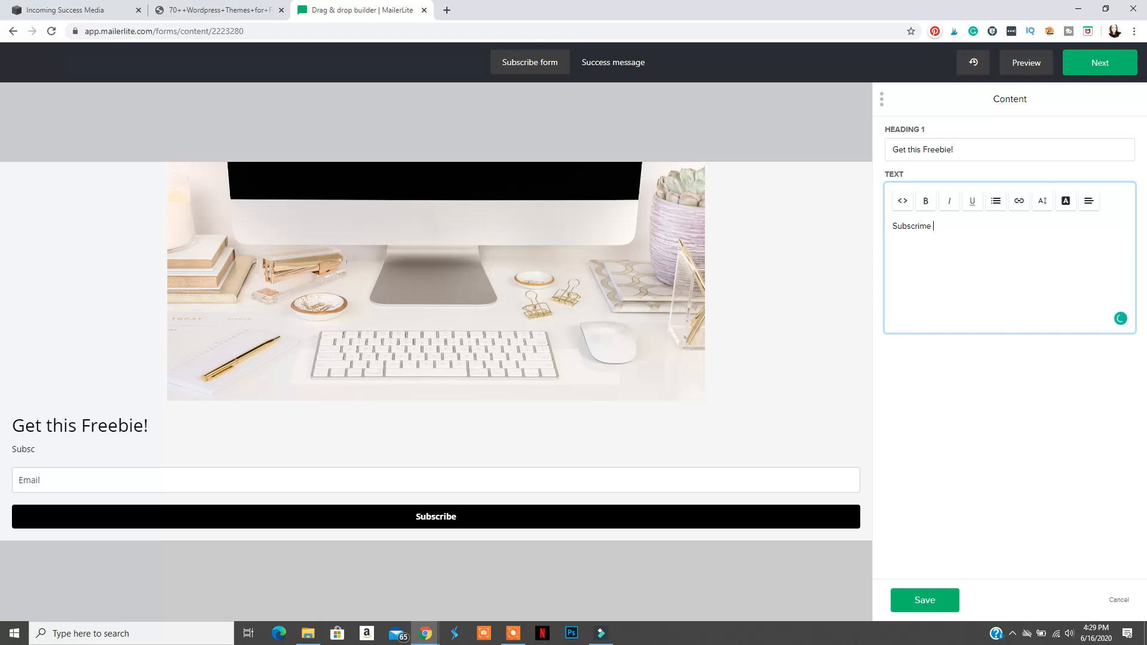
{"action": "key", "text": "BackSpace"}
{"action": "key", "text": "BackSpace"}
{"action": "key", "text": "BackSpace"}
{"action": "type", "text": "be to my Email List"}
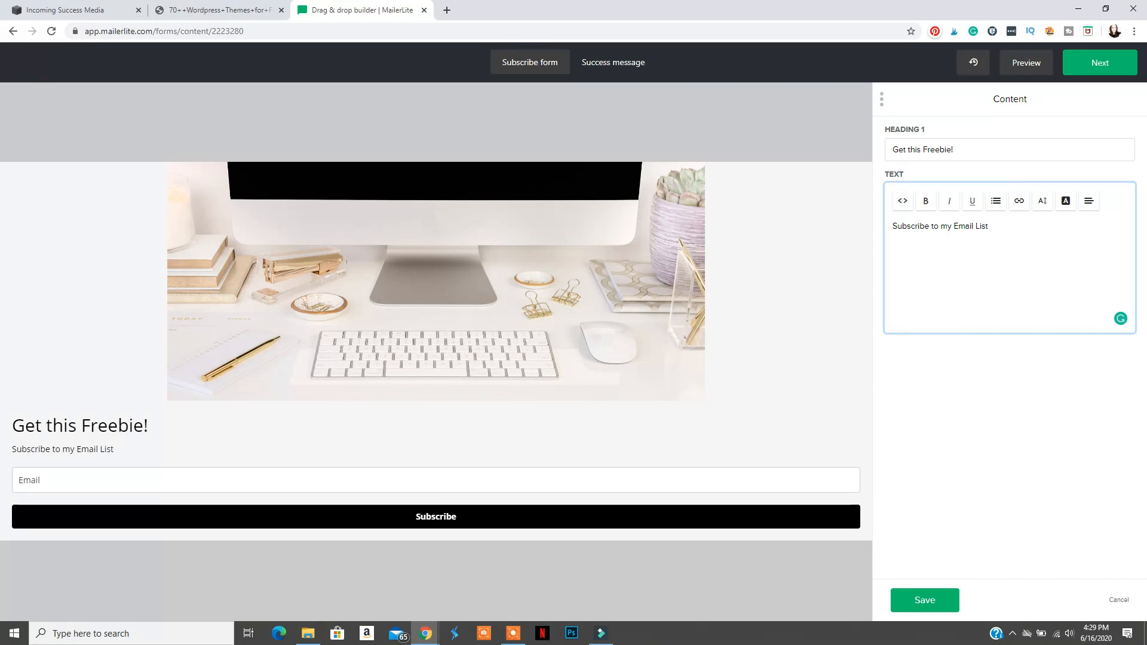
{"action": "type", "text": " and receive this awesome freebie!"}
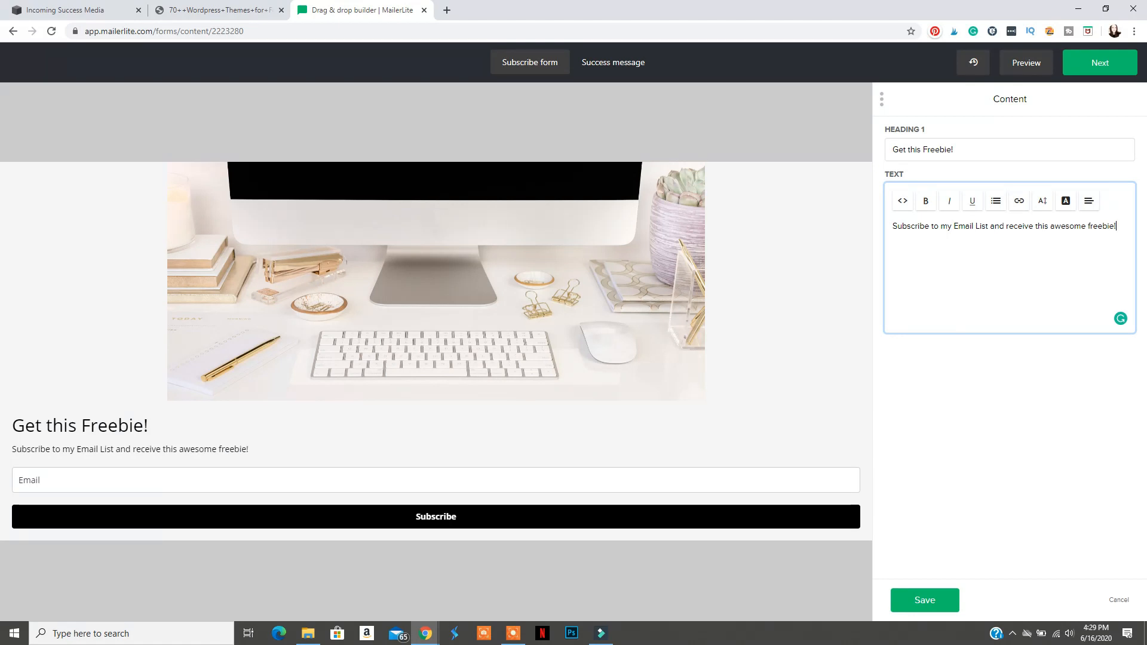
{"action": "left_click", "coordinate": [947, 599]}
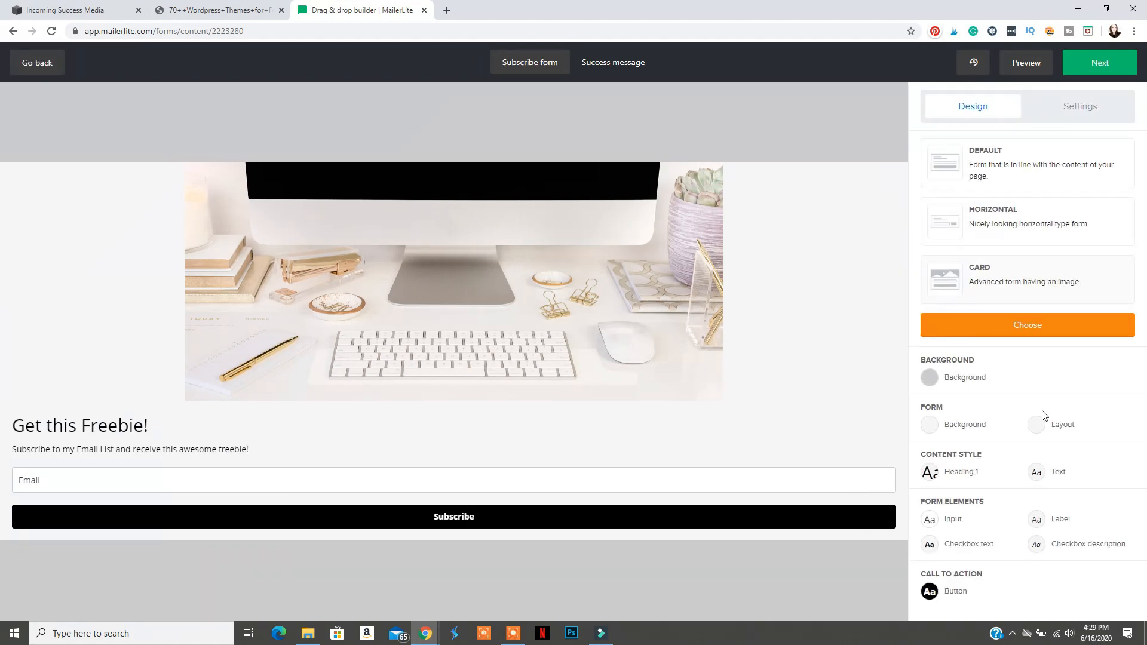
- Set the Subscribe button's background to the recently used colour #cfb0a3
{"action": "left_click", "coordinate": [934, 598]}
{"action": "left_click", "coordinate": [828, 459]}
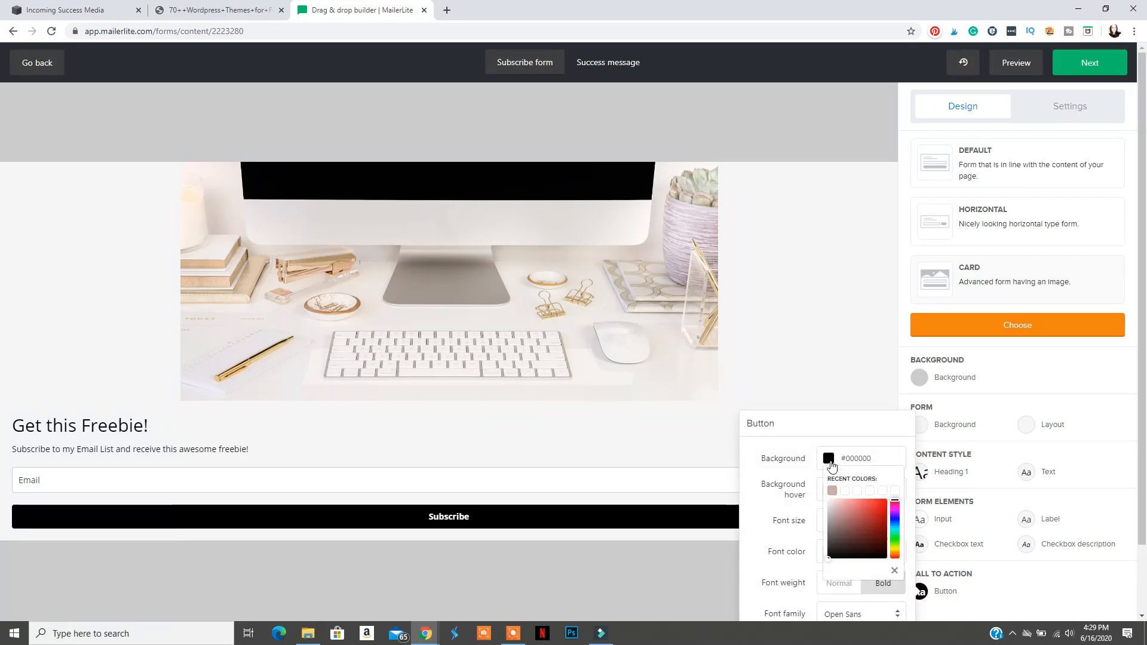
{"action": "left_click", "coordinate": [833, 491]}
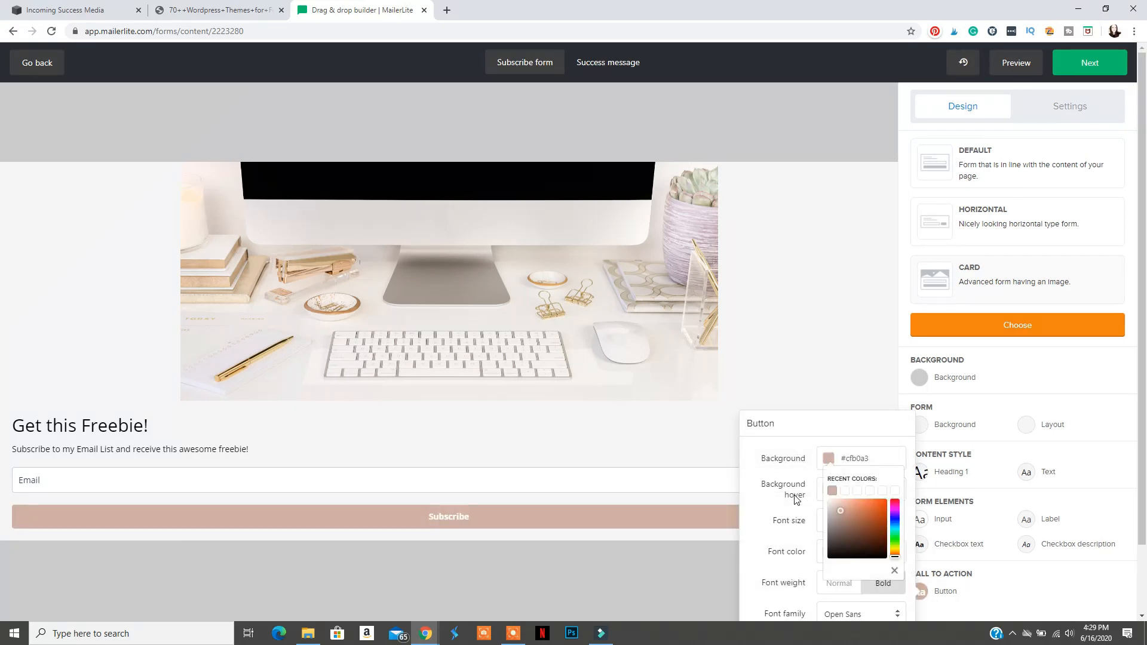
- Set the Subscribe button's hover background to #a37562 and save the button style
{"action": "left_click", "coordinate": [786, 502]}
{"action": "left_click", "coordinate": [831, 494]}
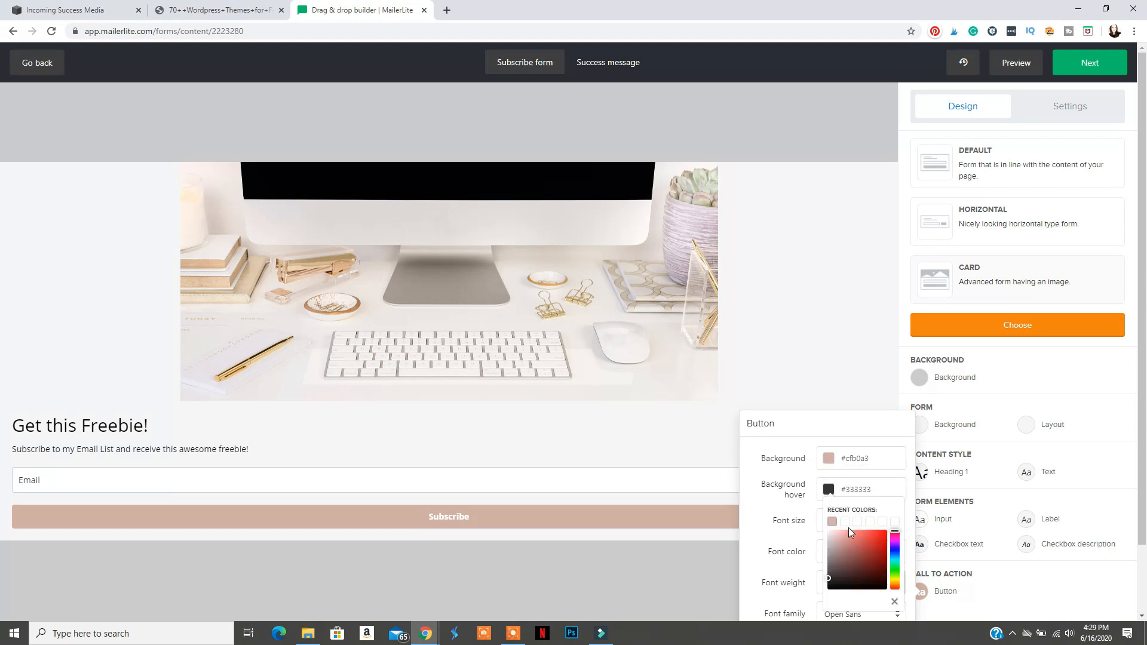
{"action": "left_click_drag", "start_coordinate": [845, 545], "coordinate": [852, 553]}
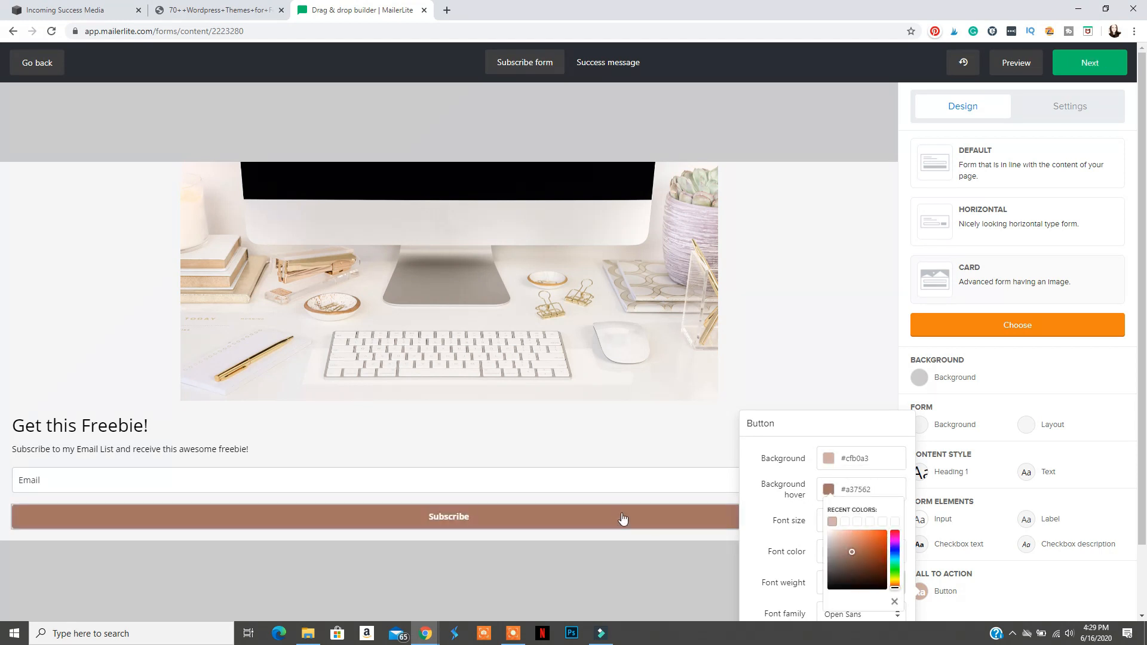
{"action": "left_click", "coordinate": [790, 540]}
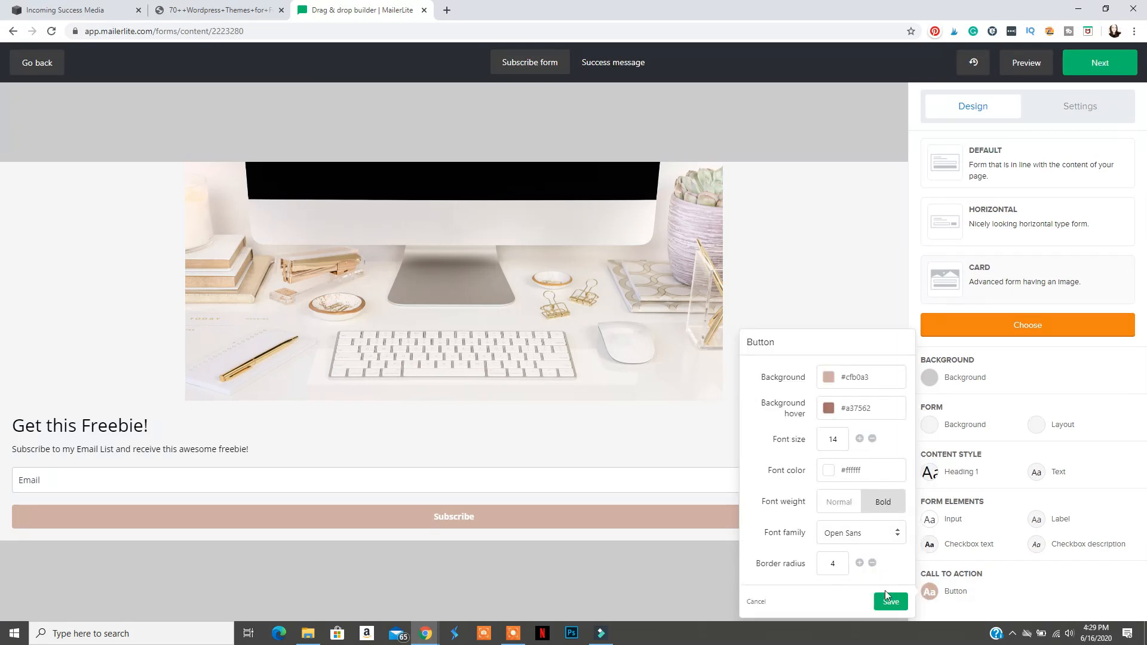
{"action": "left_click", "coordinate": [887, 596]}
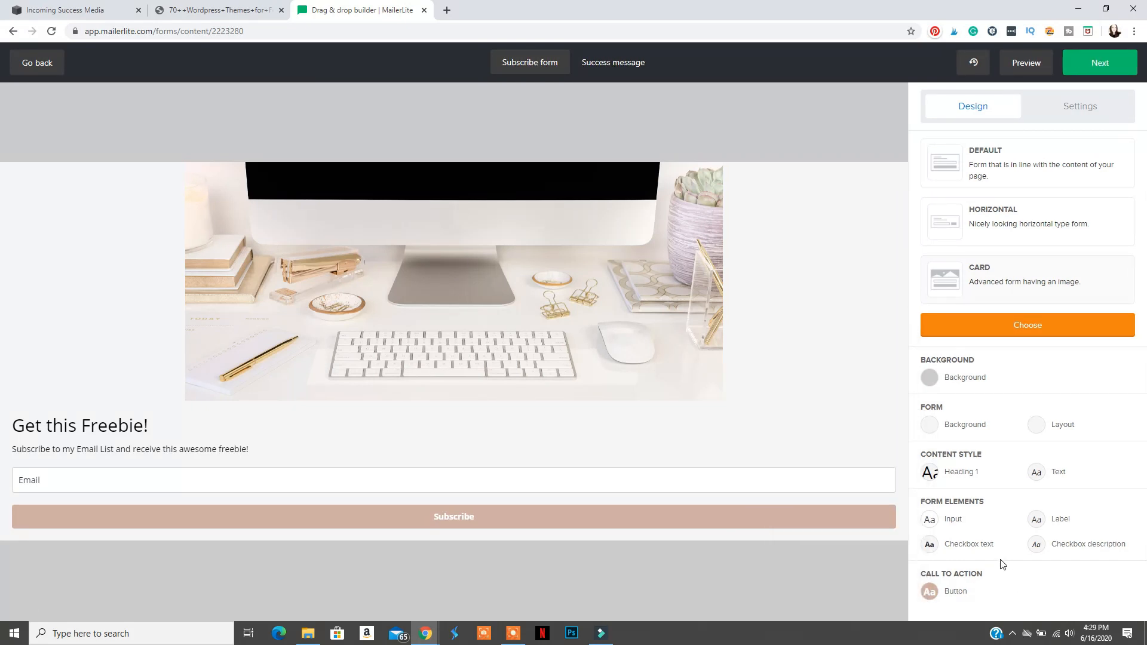
- Add the confirmation checkbox to the signup form, leaving the privacy policy option off
{"action": "left_click", "coordinate": [1083, 123]}
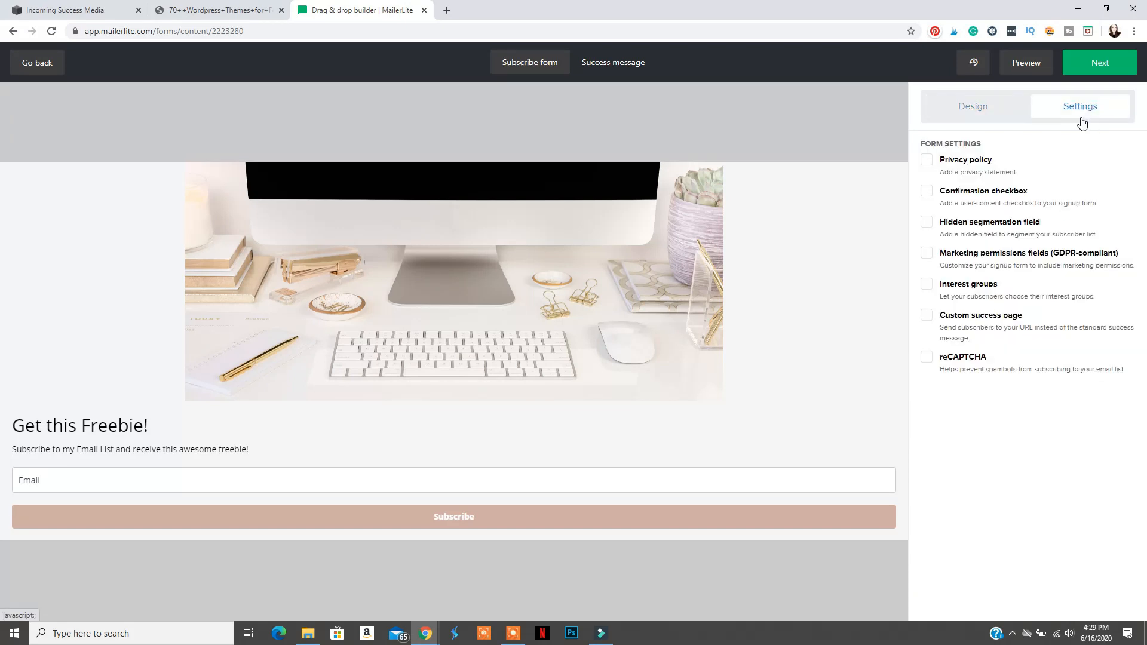
{"action": "left_click", "coordinate": [928, 160]}
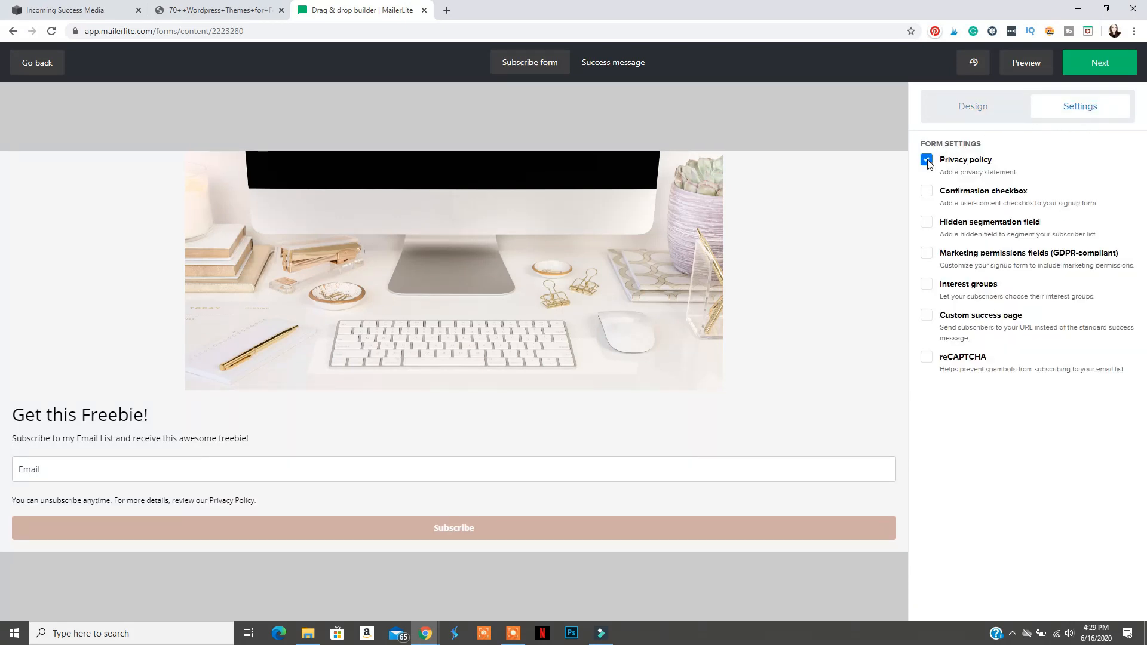
{"action": "left_click", "coordinate": [927, 160]}
{"action": "left_click", "coordinate": [927, 190]}
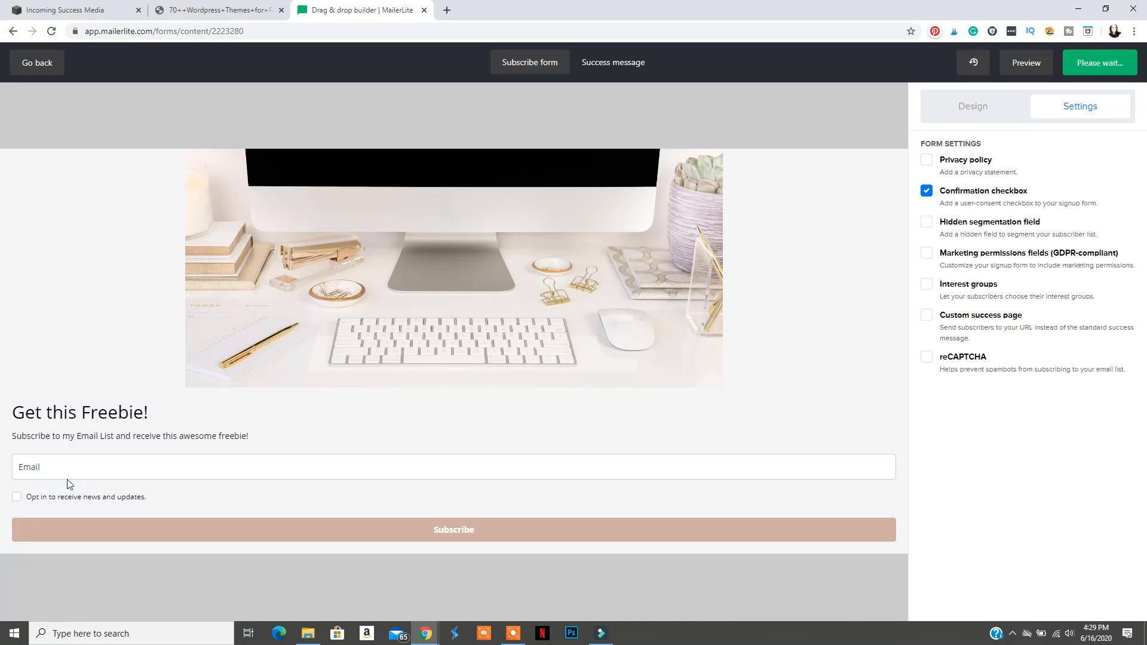
{"action": "left_click", "coordinate": [123, 498]}
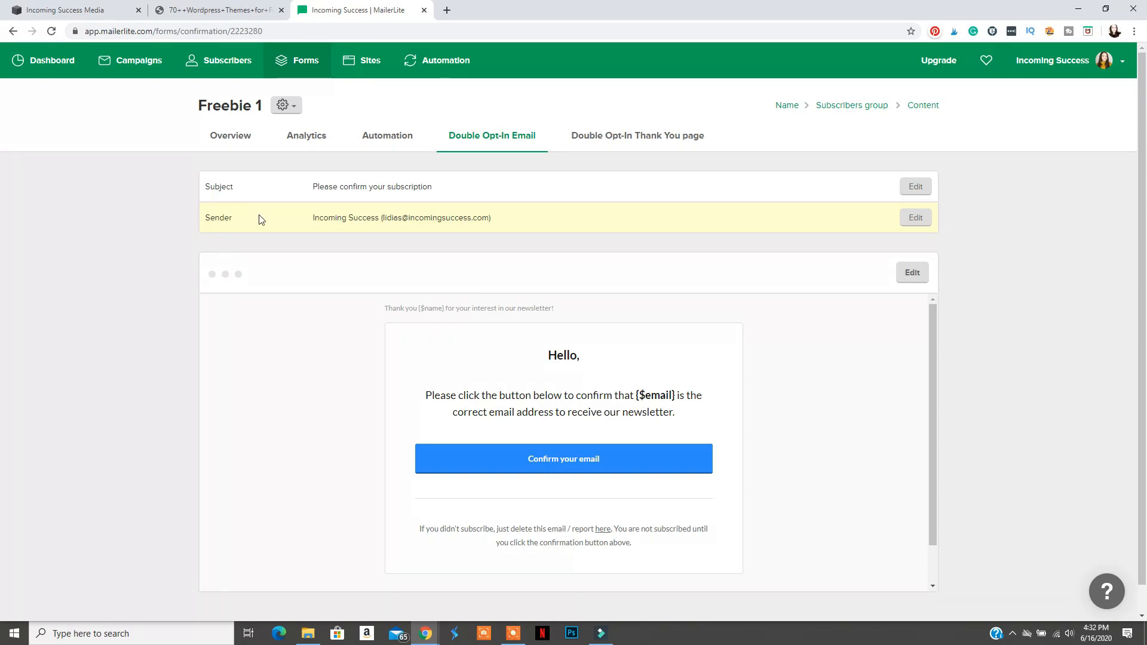
- Open the Double Opt-In Thank You page for editing and hide its company details block
{"action": "left_click", "coordinate": [610, 142]}
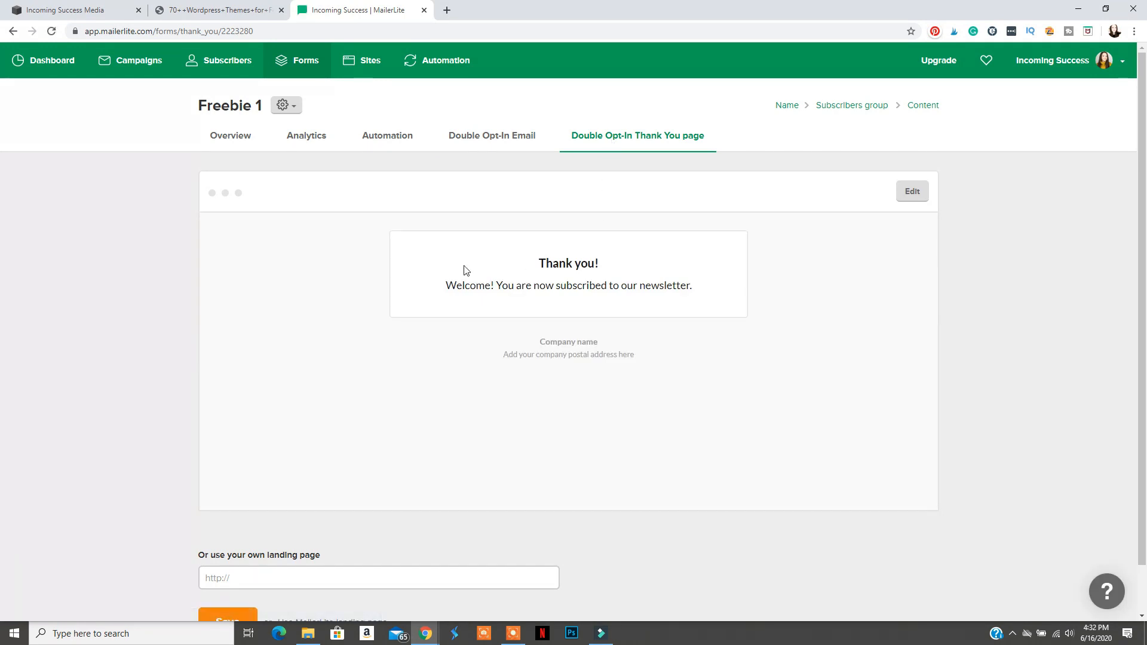
{"action": "left_click", "coordinate": [914, 192]}
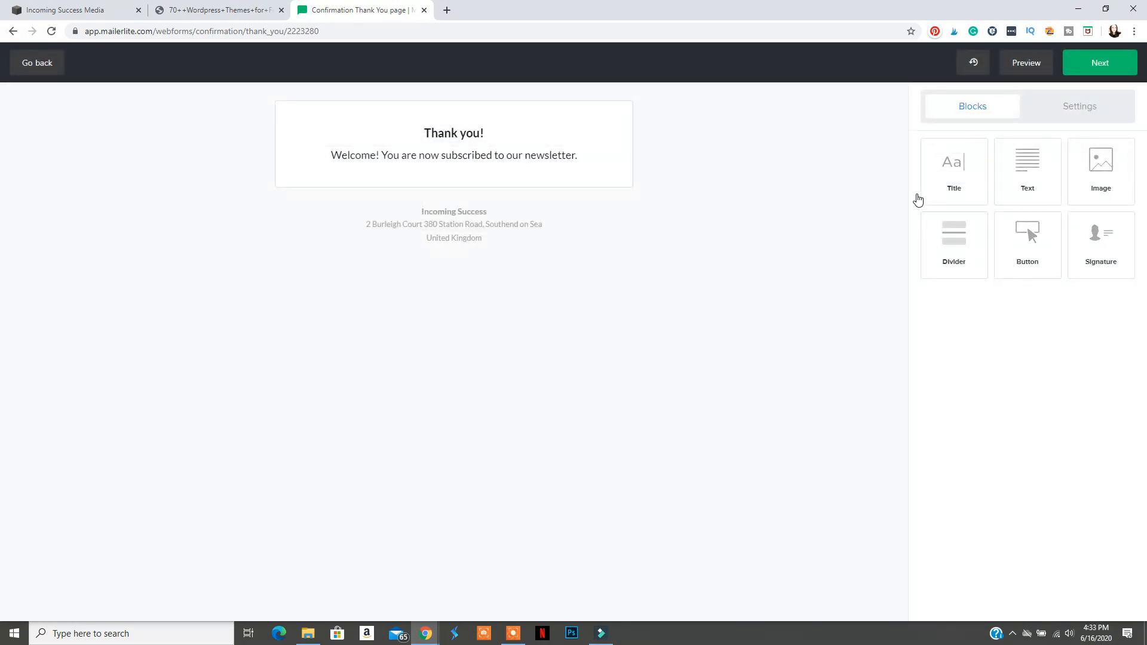
{"action": "left_click", "coordinate": [453, 225]}
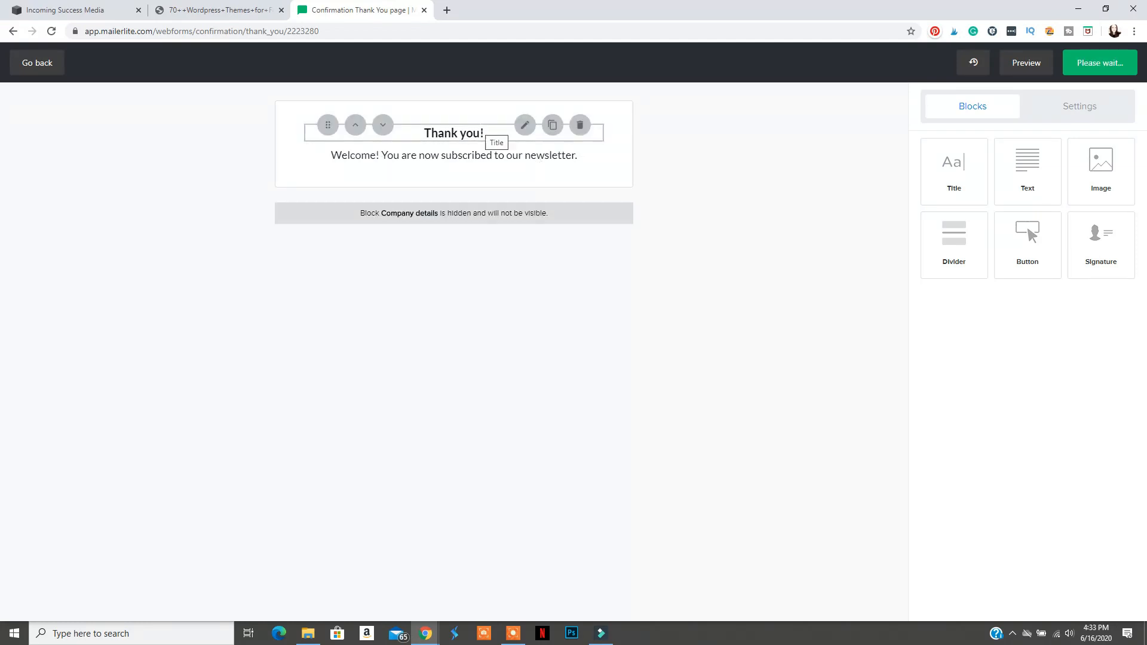
- Change the thank you page's title to "Thank you! Here is your freebie!" and save it
{"action": "left_click", "coordinate": [478, 133]}
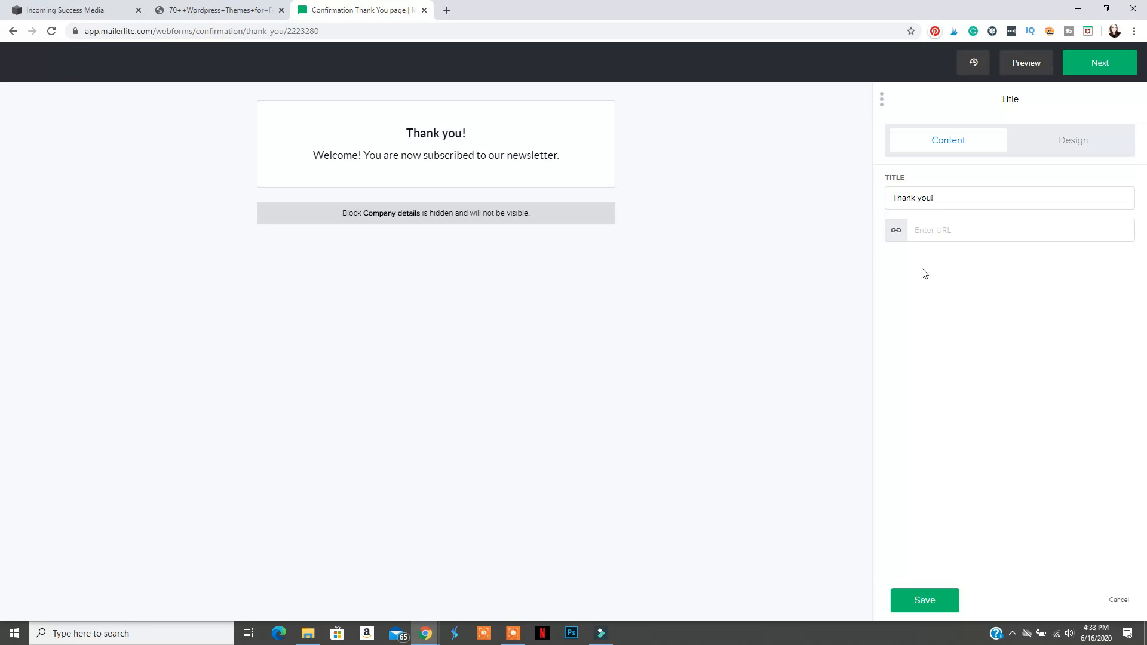
{"action": "left_click", "coordinate": [957, 202]}
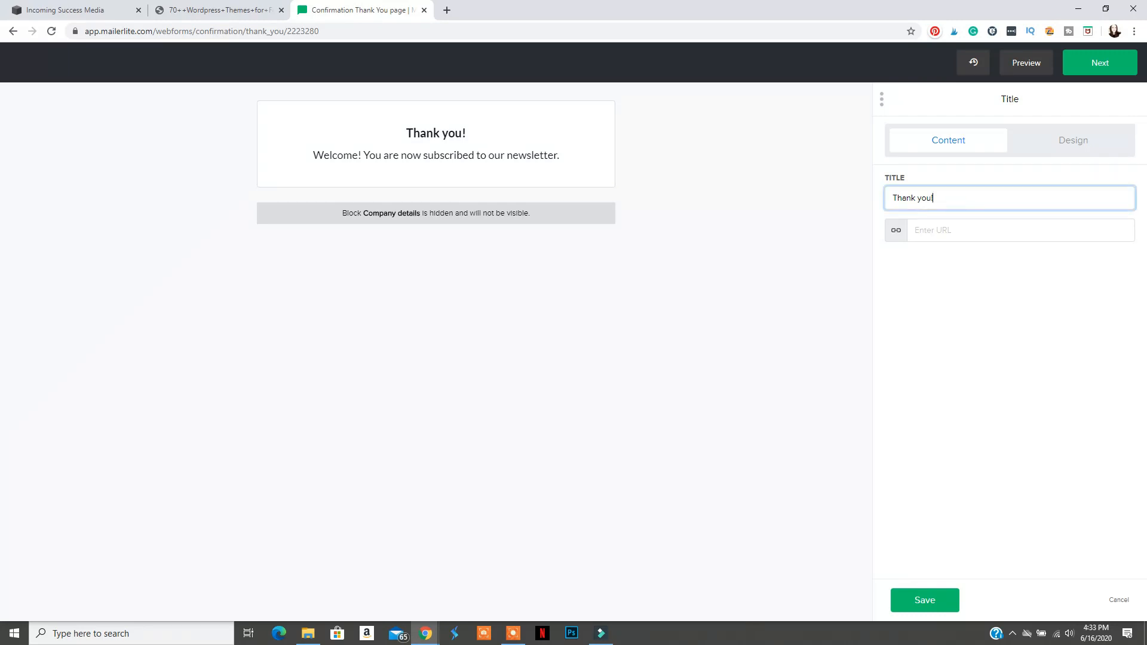
{"action": "type", "text": "Here "}
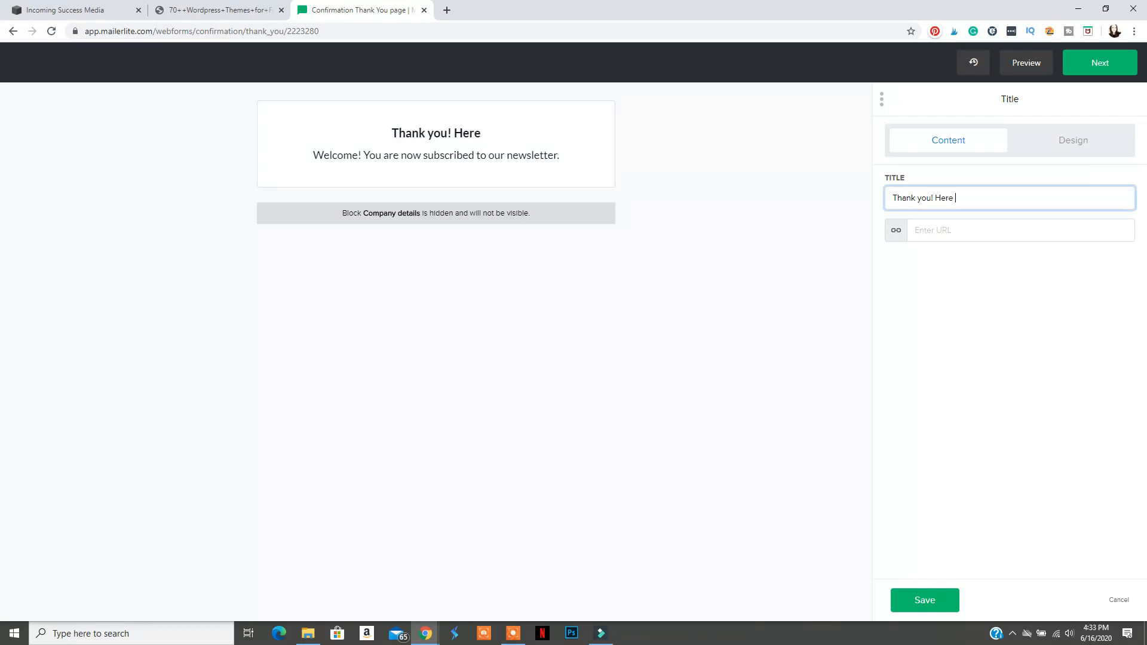
{"action": "type", "text": "is your freebie!"}
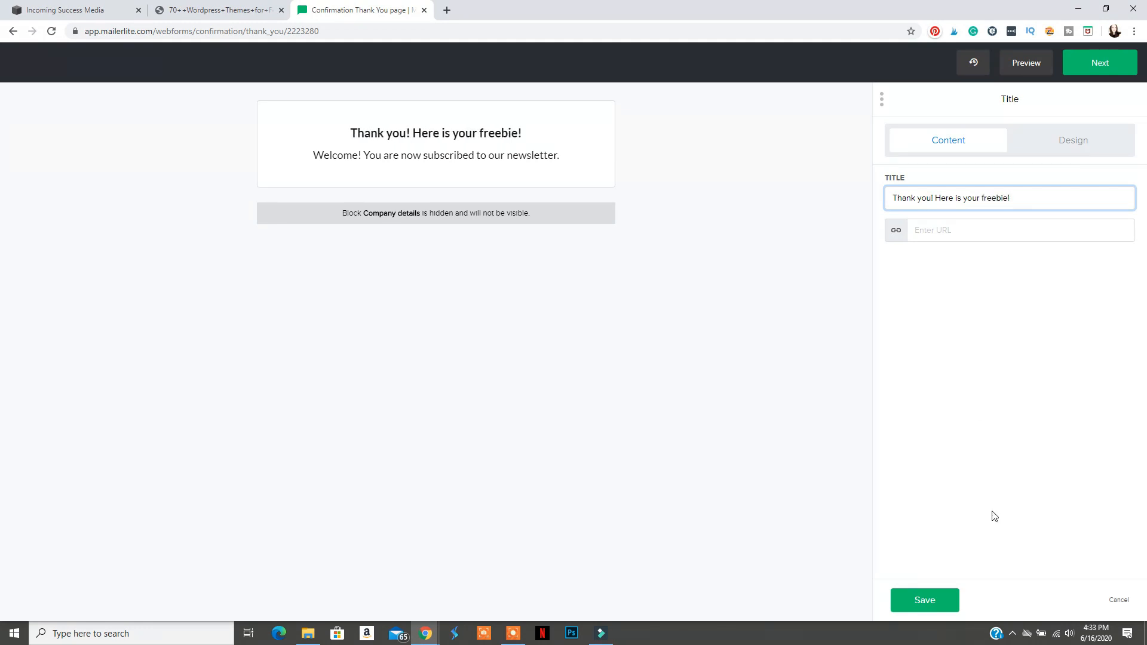
{"action": "left_click", "coordinate": [936, 602]}
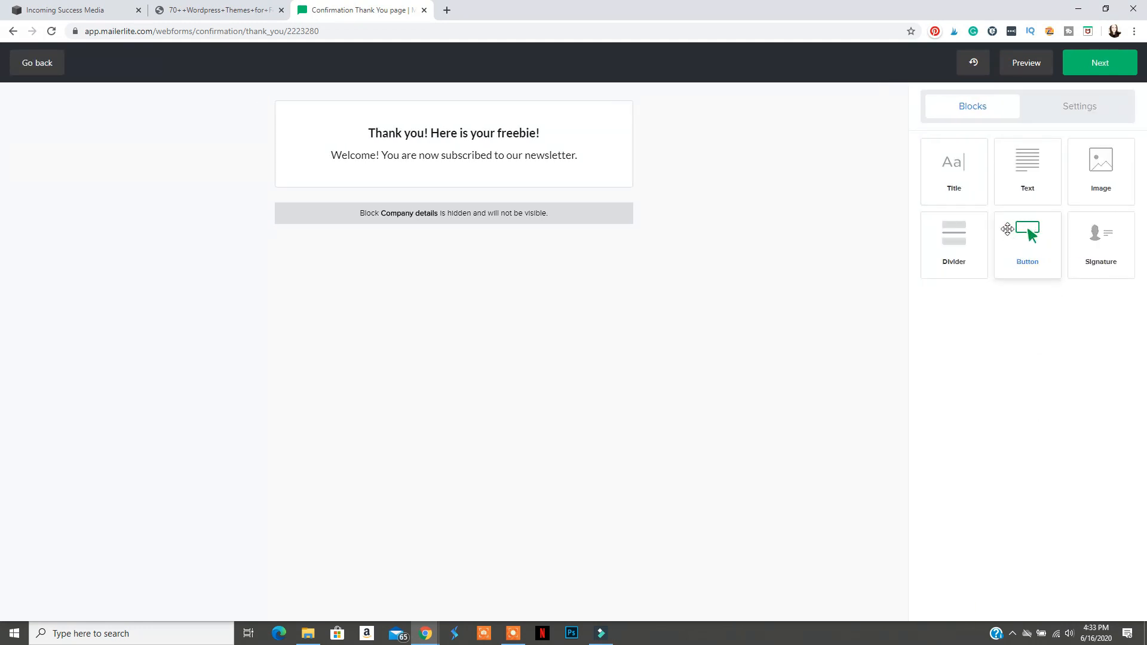
- Add a button block beneath the thank you title and label it "Click here to get the Freebie!"
{"action": "left_click_drag", "start_coordinate": [1033, 249], "coordinate": [486, 168]}
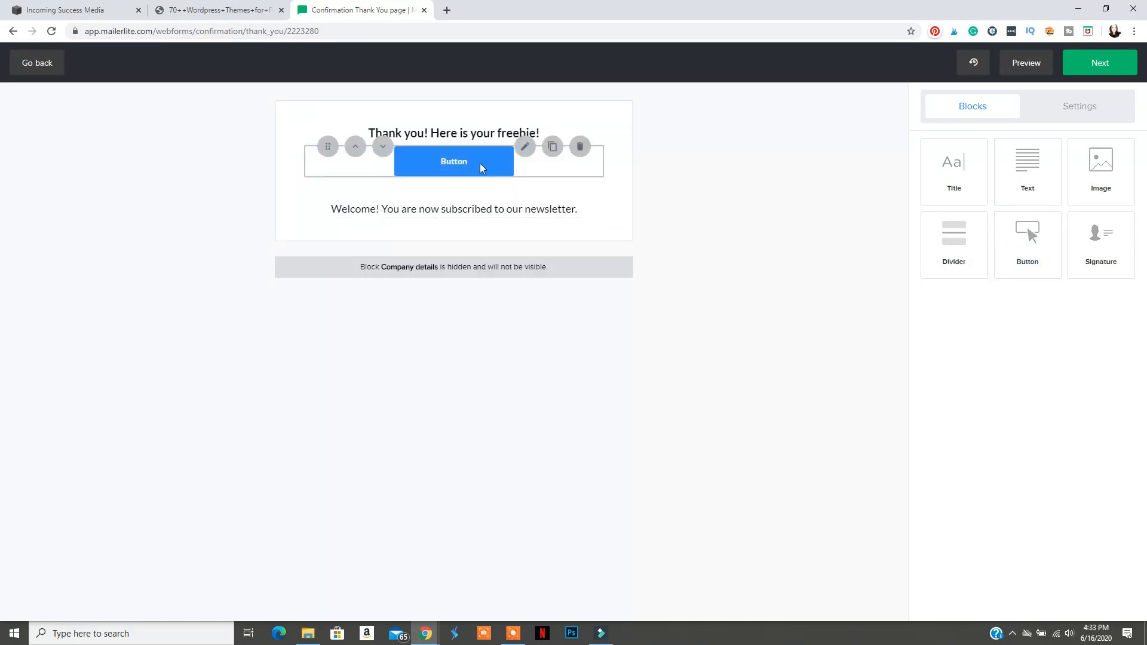
{"action": "left_click", "coordinate": [522, 148]}
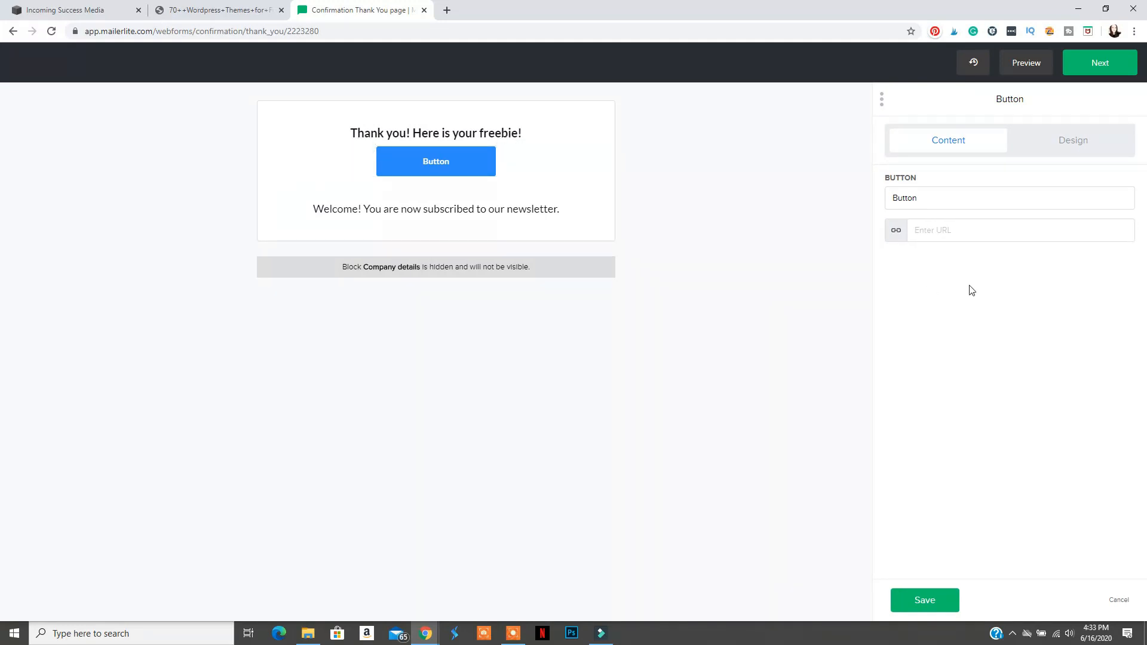
{"action": "double_click", "coordinate": [936, 204]}
{"action": "key", "text": "BackSpace"}
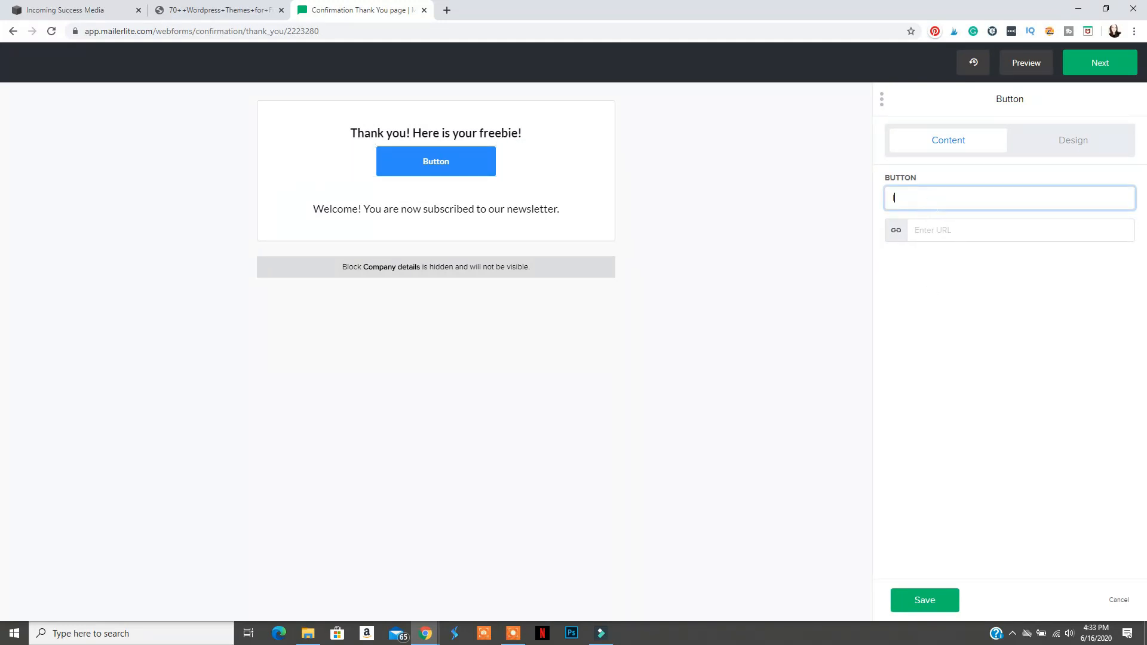
{"action": "type", "text": "Click here to get the Freebie!"}
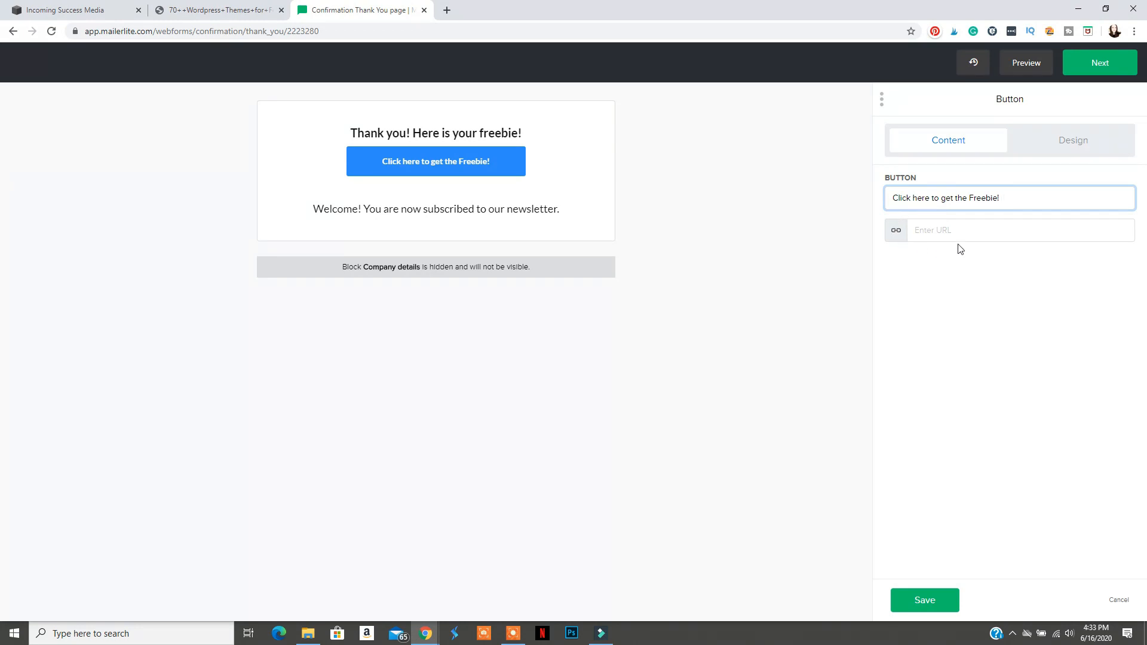
- Link the freebie button to the copied Squarespace PDF address, set it to open in a new tab, and save
{"action": "left_click", "coordinate": [219, 11]}
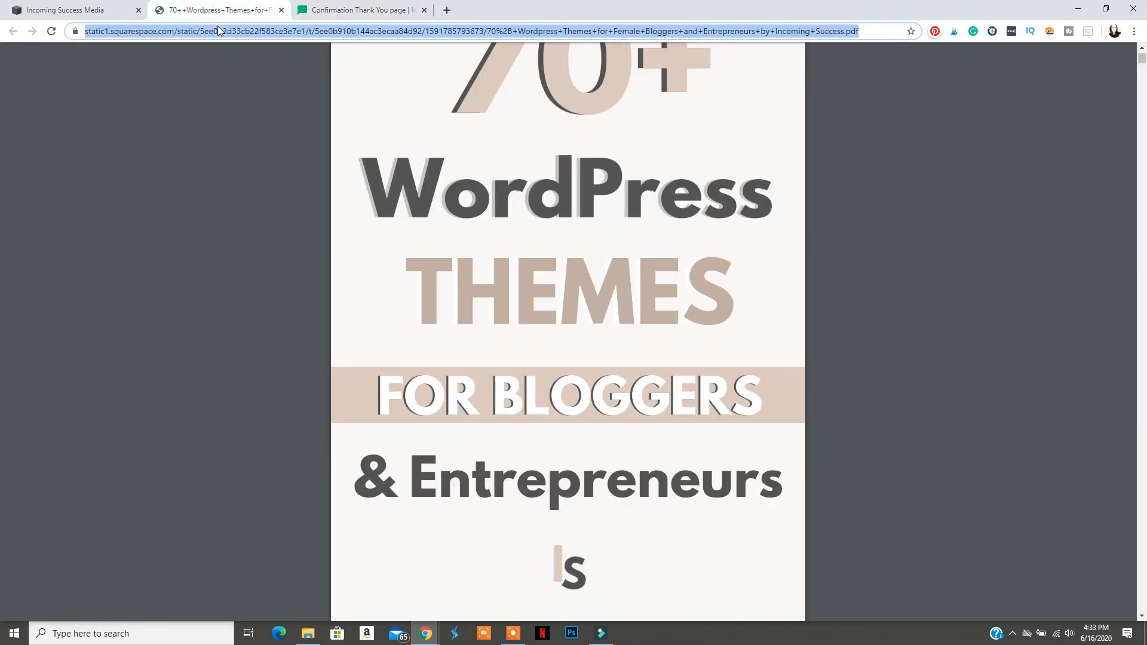
{"action": "right_click", "coordinate": [219, 31]}
{"action": "left_click", "coordinate": [246, 94]}
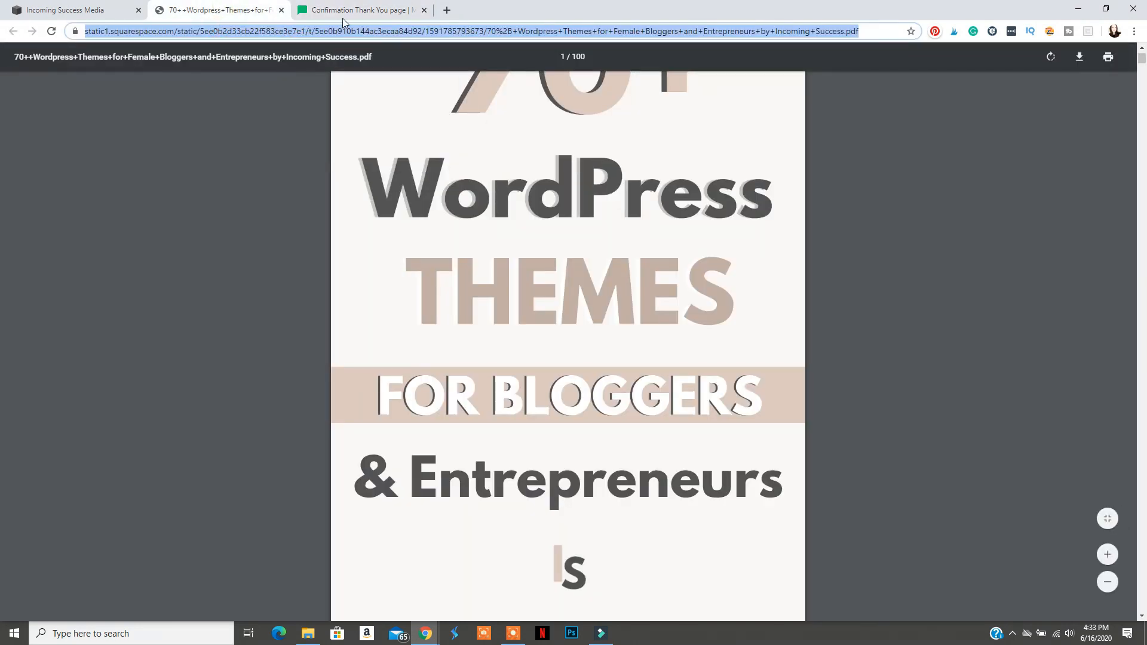
{"action": "left_click", "coordinate": [352, 10]}
{"action": "right_click", "coordinate": [938, 236]}
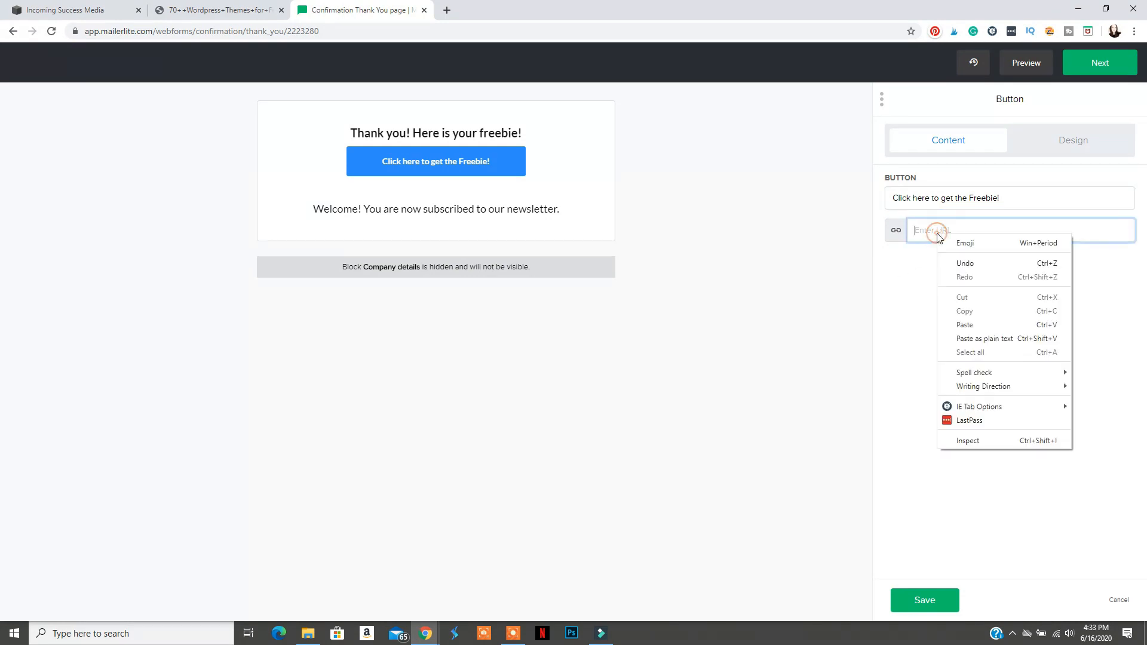
{"action": "left_click", "coordinate": [967, 326]}
{"action": "left_click", "coordinate": [892, 257]}
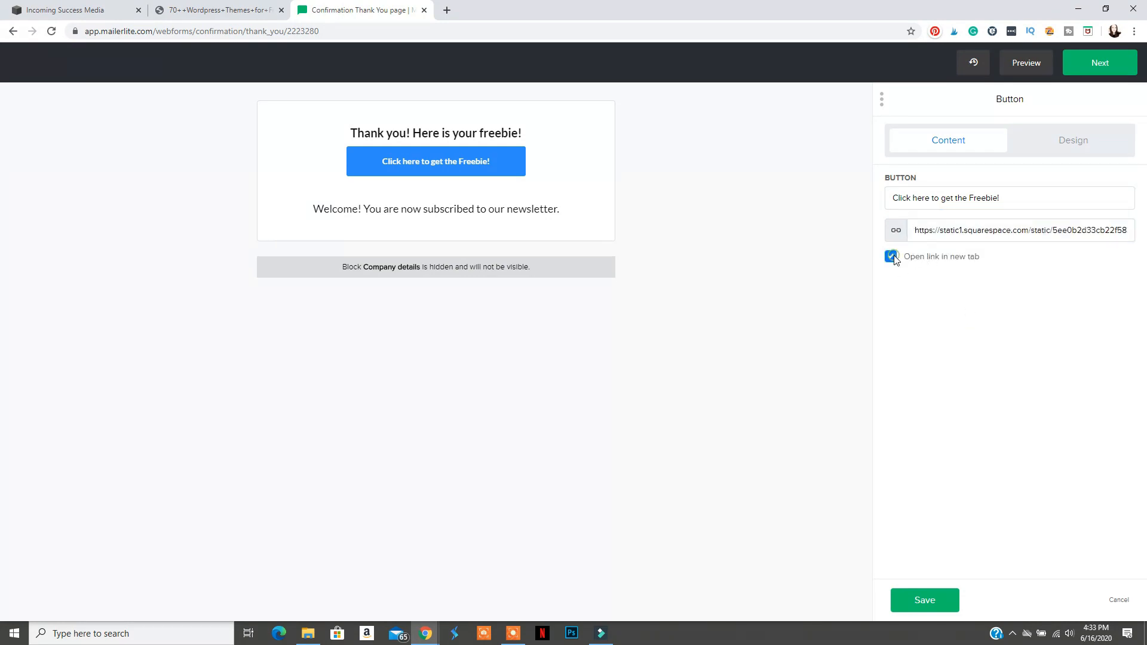
{"action": "left_click", "coordinate": [925, 600]}
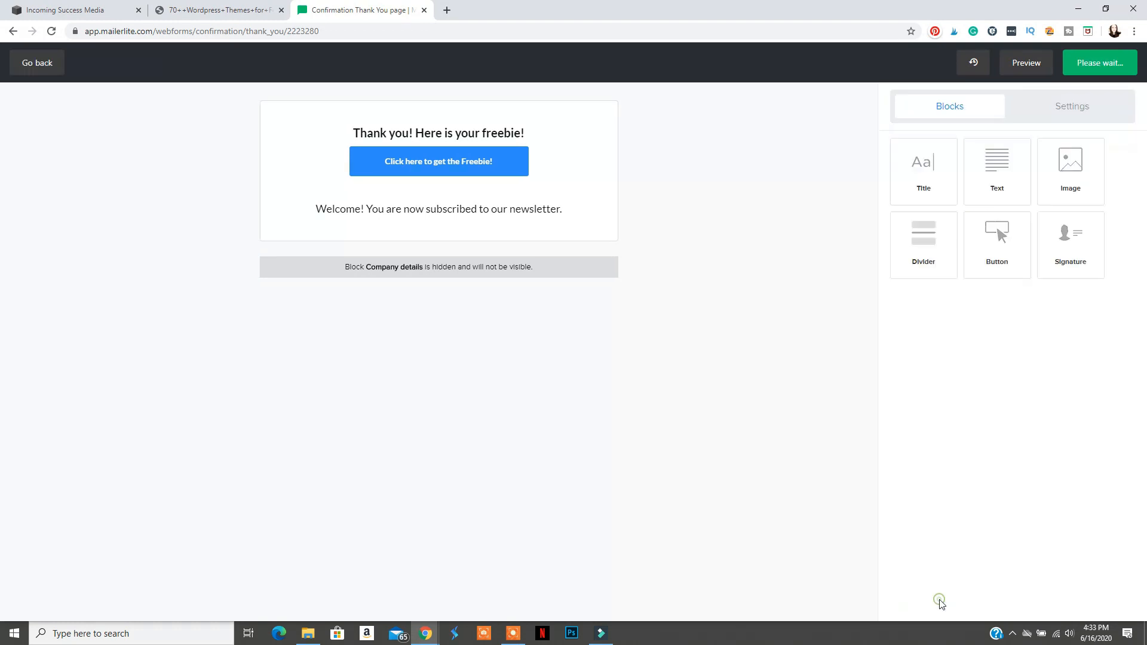
- Set the freebie button's background colour to the recently used #cfb0a3
{"action": "mouse_move", "coordinate": [542, 171]}
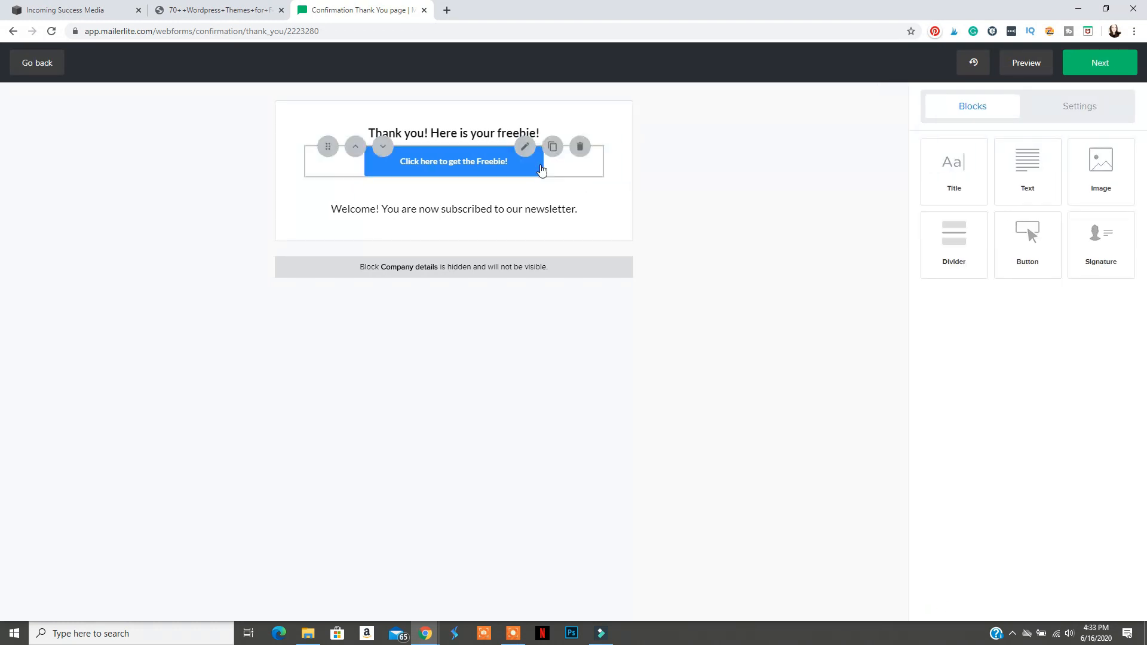
{"action": "left_click", "coordinate": [527, 153]}
{"action": "left_click", "coordinate": [1039, 147]}
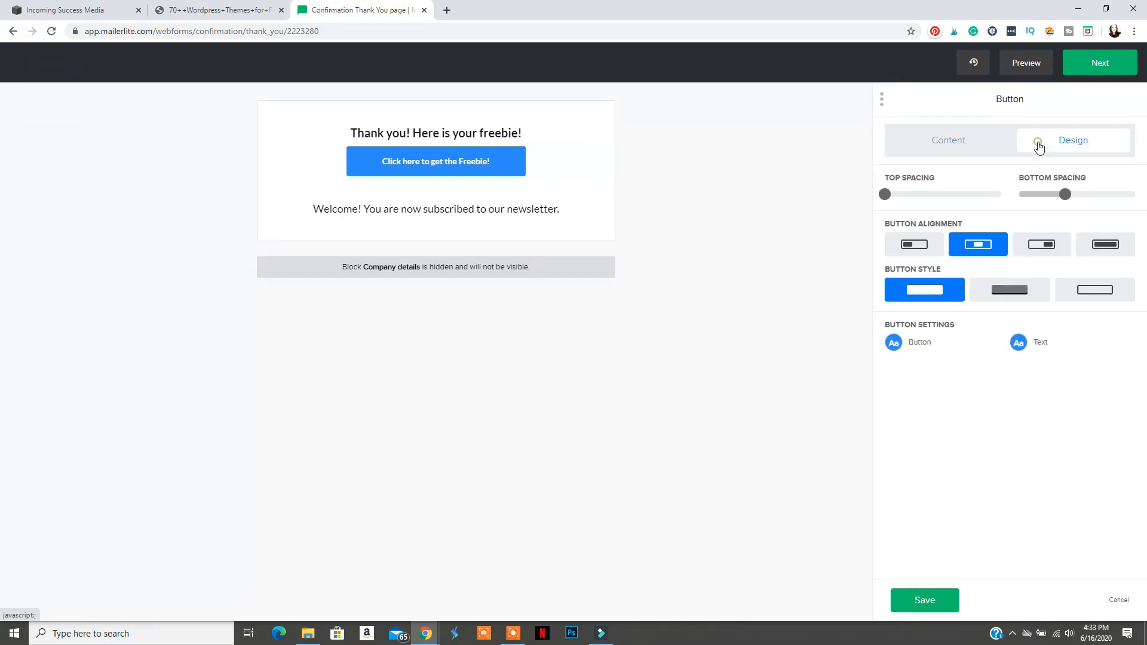
{"action": "left_click", "coordinate": [895, 343]}
{"action": "left_click", "coordinate": [799, 319]}
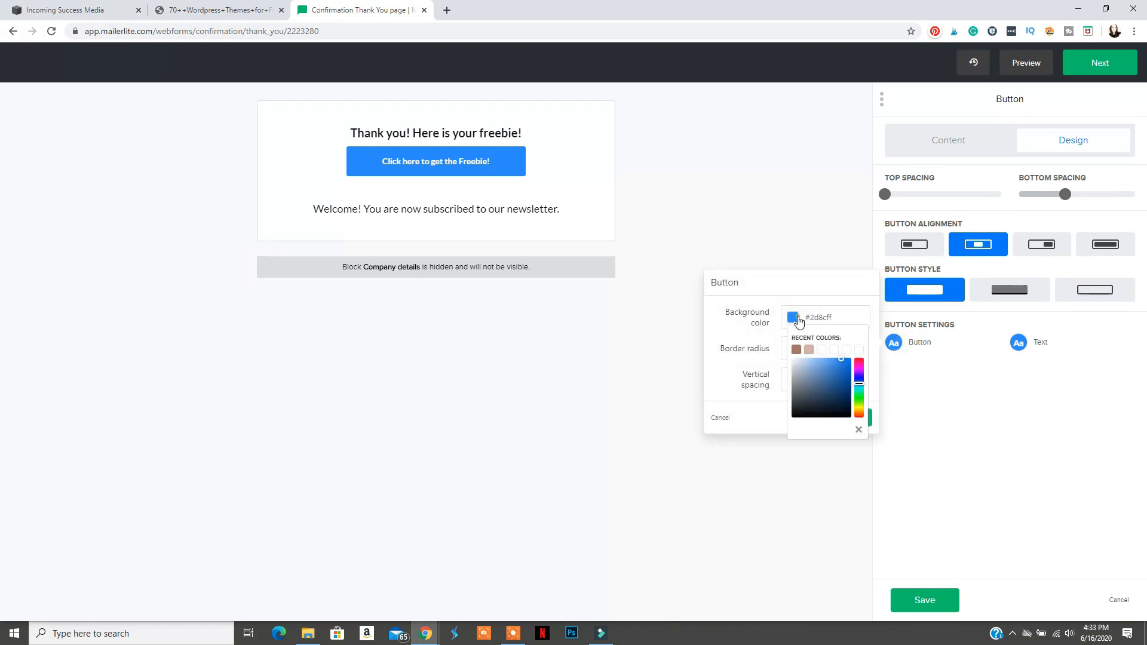
{"action": "left_click", "coordinate": [807, 350]}
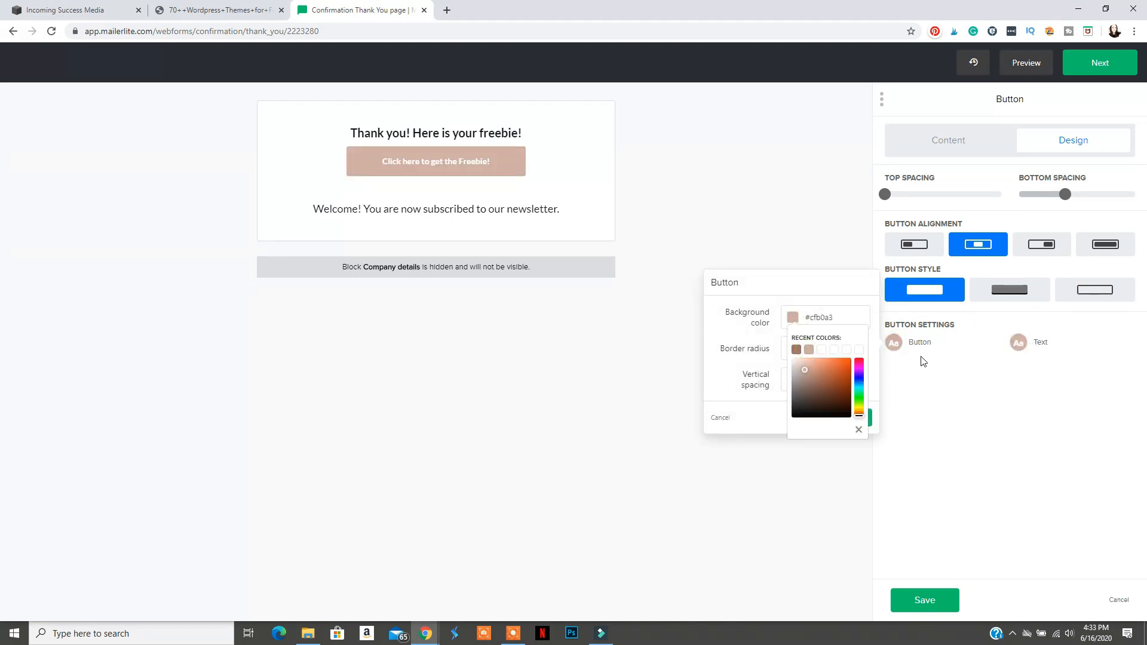
- Try the recently used brown as the freebie button's font colour and return it to white
{"action": "left_click", "coordinate": [1036, 346]}
{"action": "left_click", "coordinate": [918, 317]}
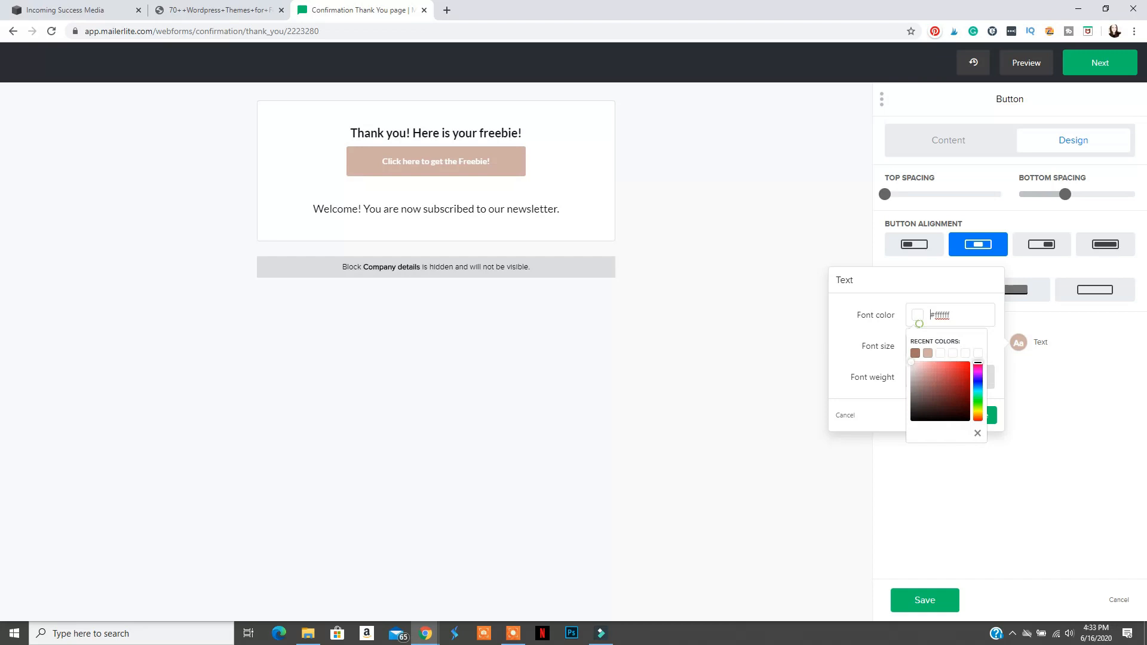
{"action": "left_click", "coordinate": [915, 353]}
{"action": "left_click", "coordinate": [941, 353]}
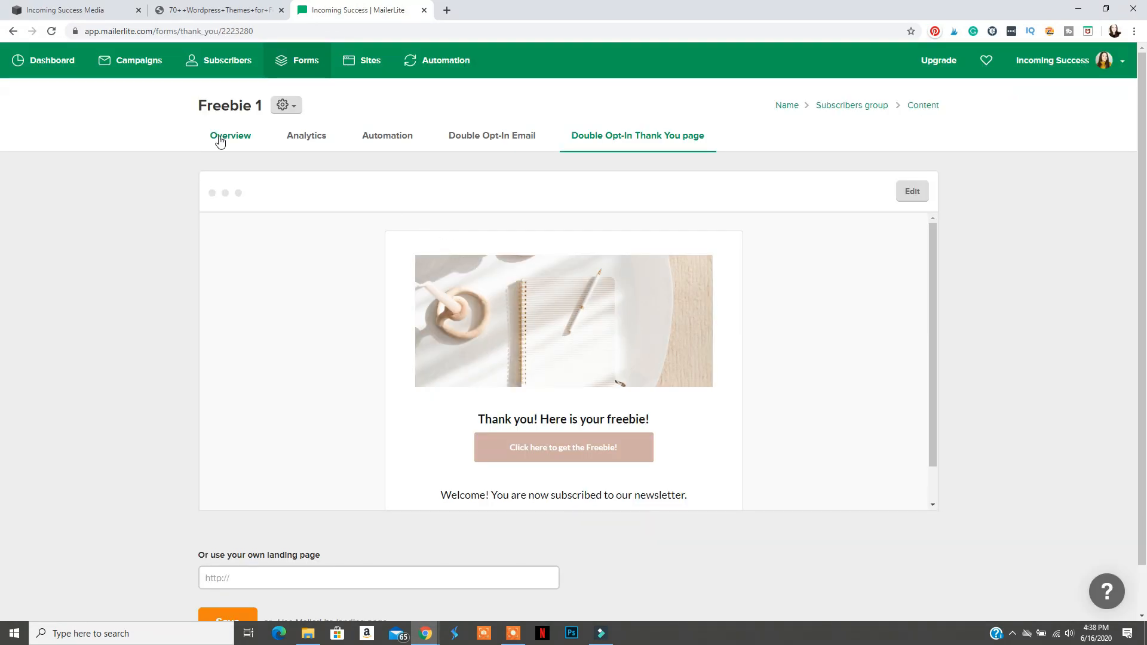
- Copy the HTML embed code of the Freebie 1 form from its overview to the clipboard
{"action": "left_click", "coordinate": [222, 140]}
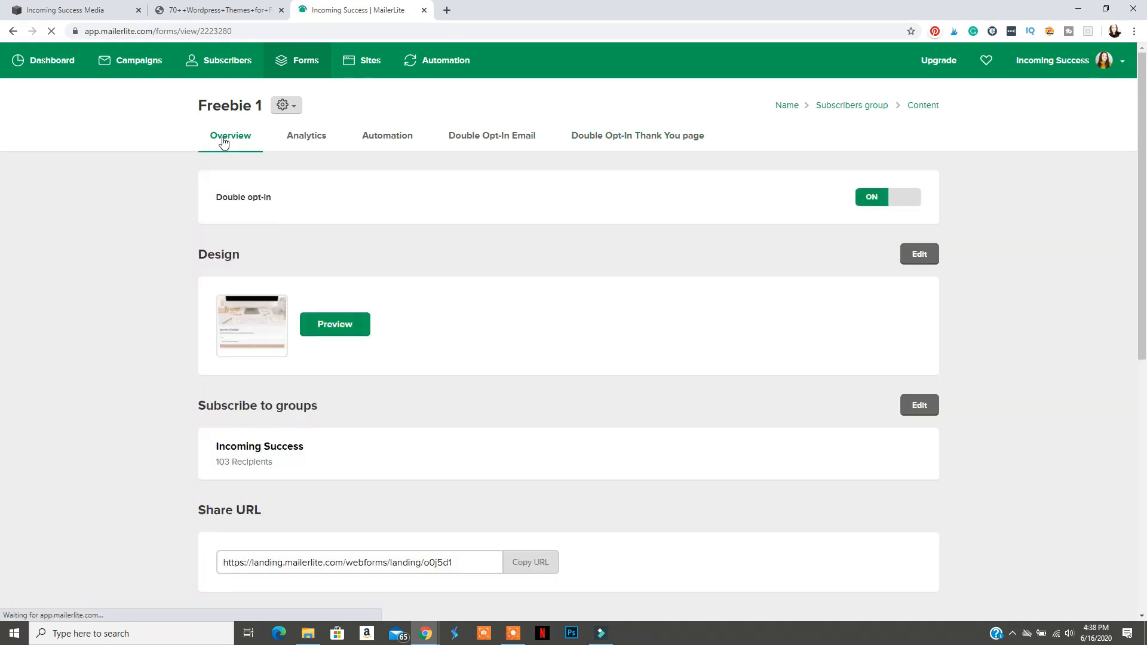
{"action": "scroll", "coordinate": [491, 333], "scroll_direction": "down", "scroll_amount": 1}
{"action": "left_click_drag", "start_coordinate": [1142, 249], "coordinate": [1144, 445]}
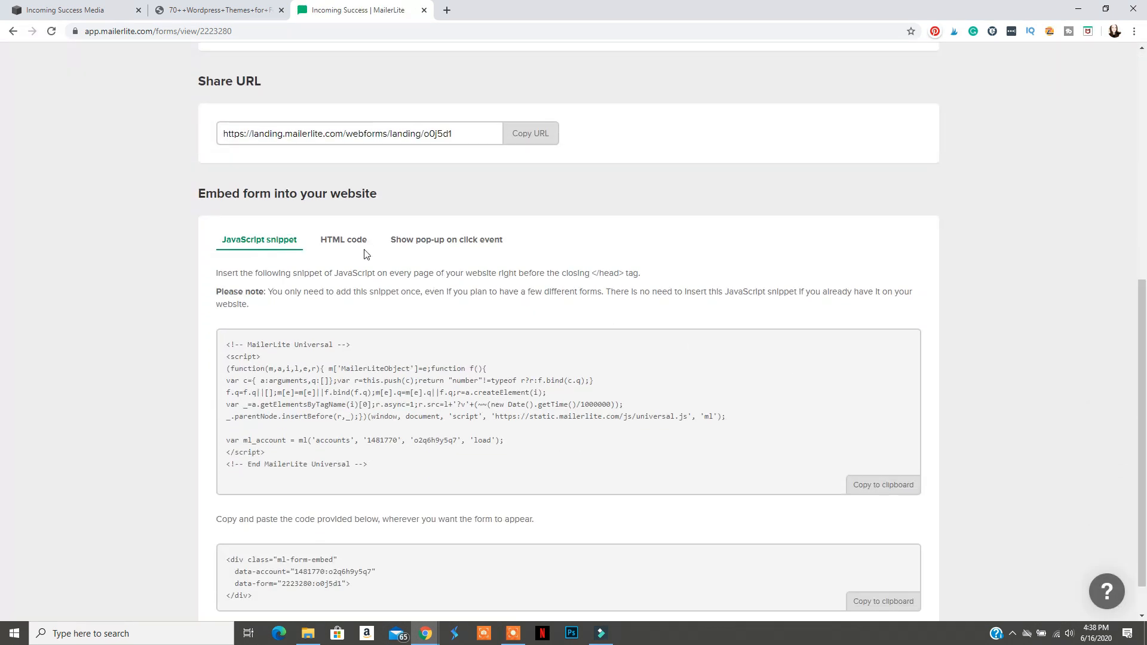
{"action": "left_click", "coordinate": [344, 244]}
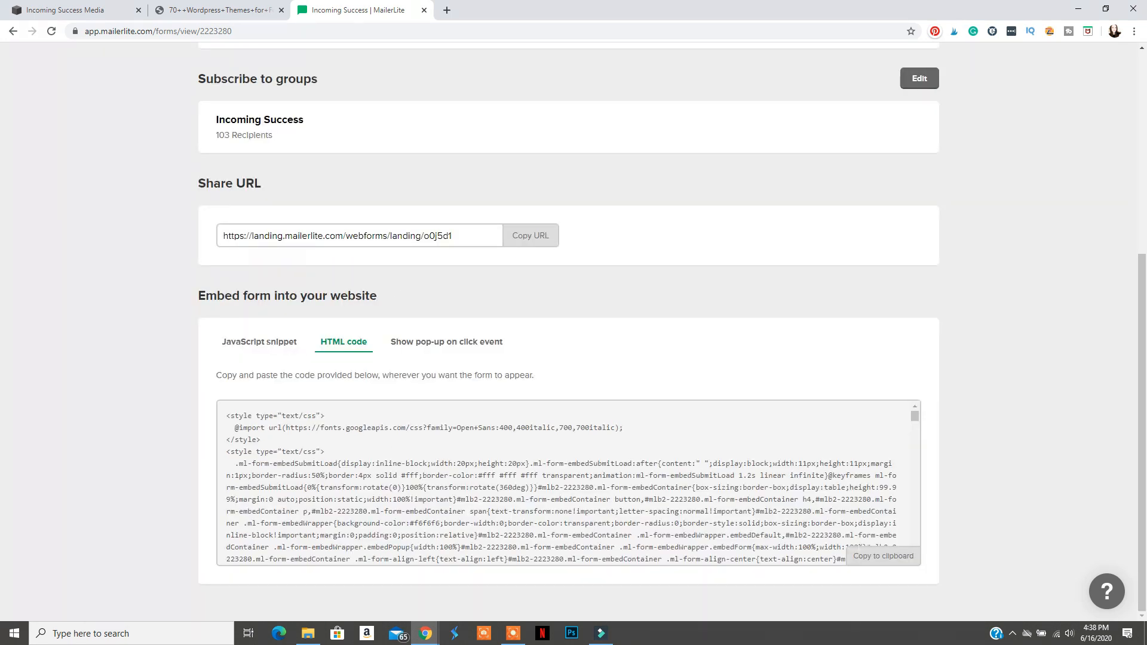
{"action": "left_click", "coordinate": [874, 557]}
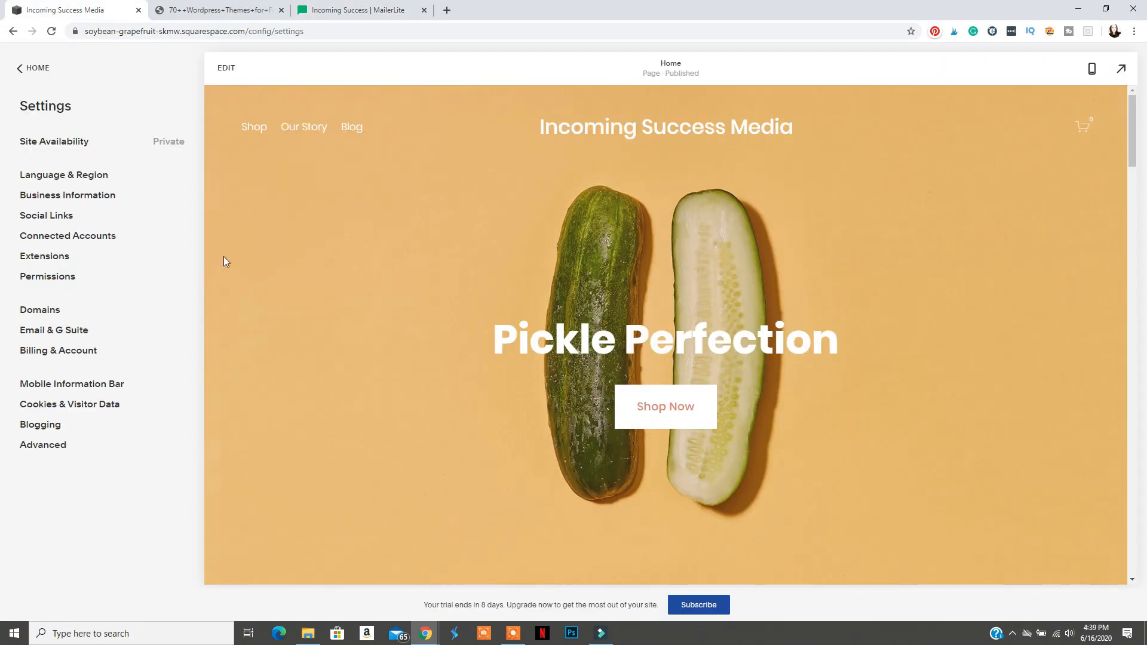
- Paste the copied MailerLite form code into the site-wide header code injection in the advanced settings and save
{"action": "left_click", "coordinate": [49, 72]}
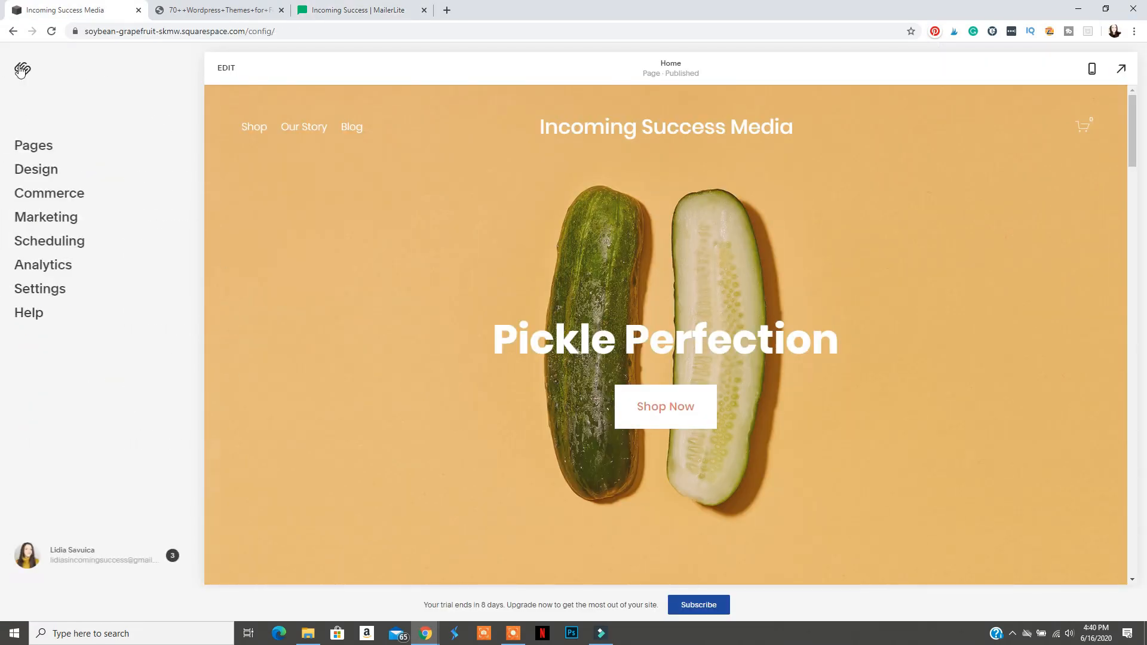
{"action": "left_click", "coordinate": [53, 295]}
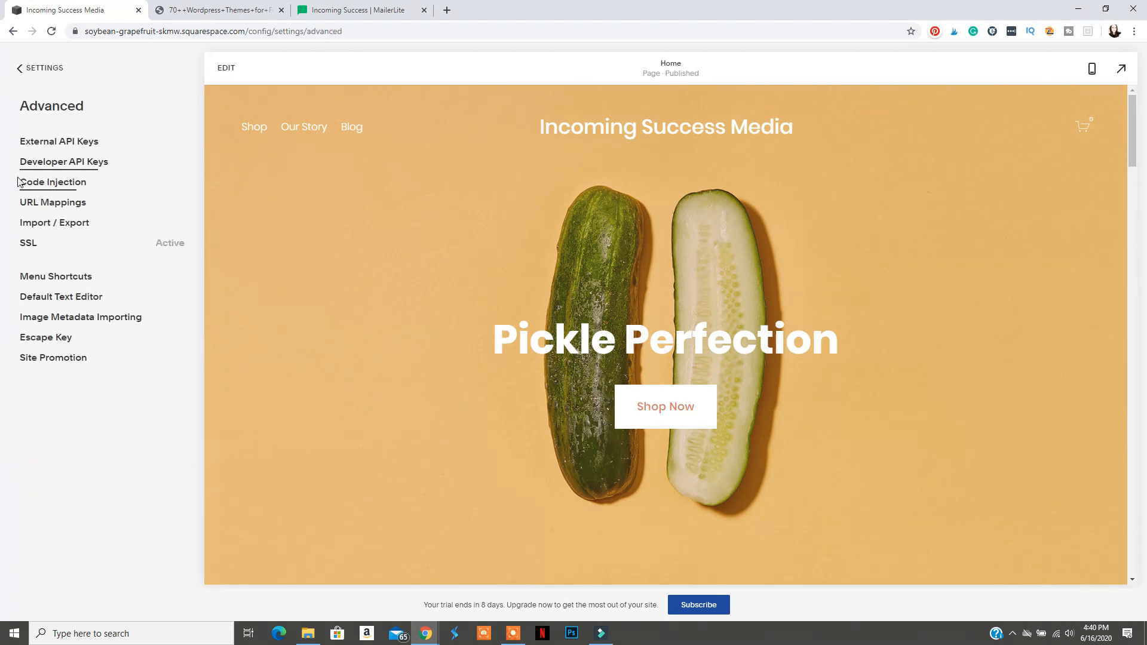
{"action": "left_click", "coordinate": [66, 188]}
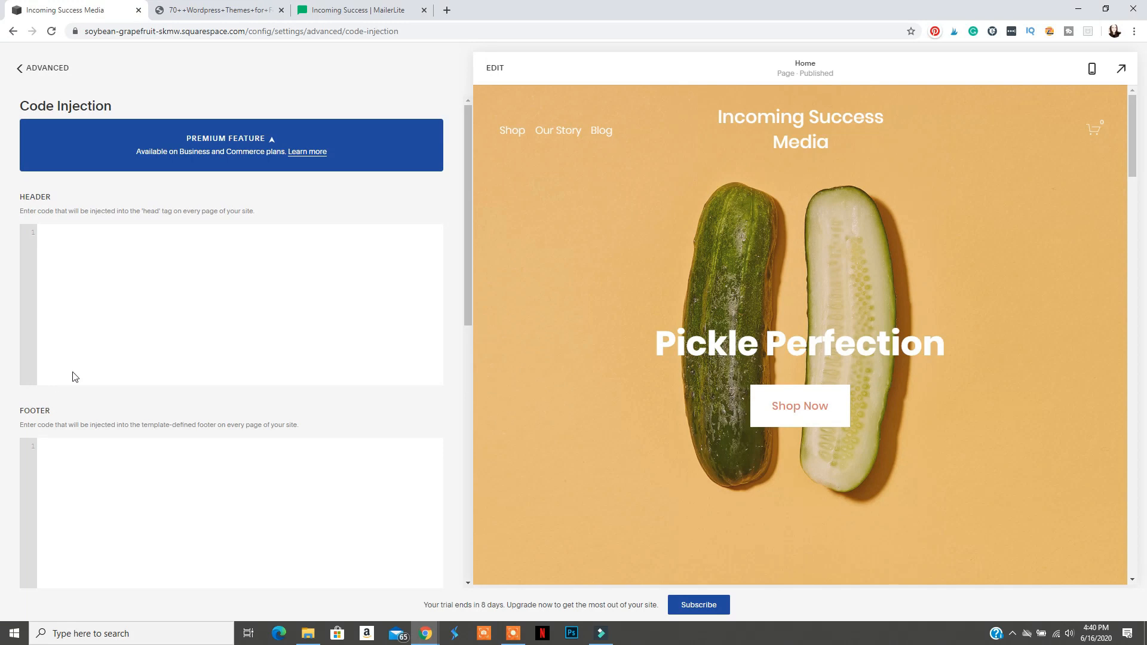
{"action": "right_click", "coordinate": [76, 241]}
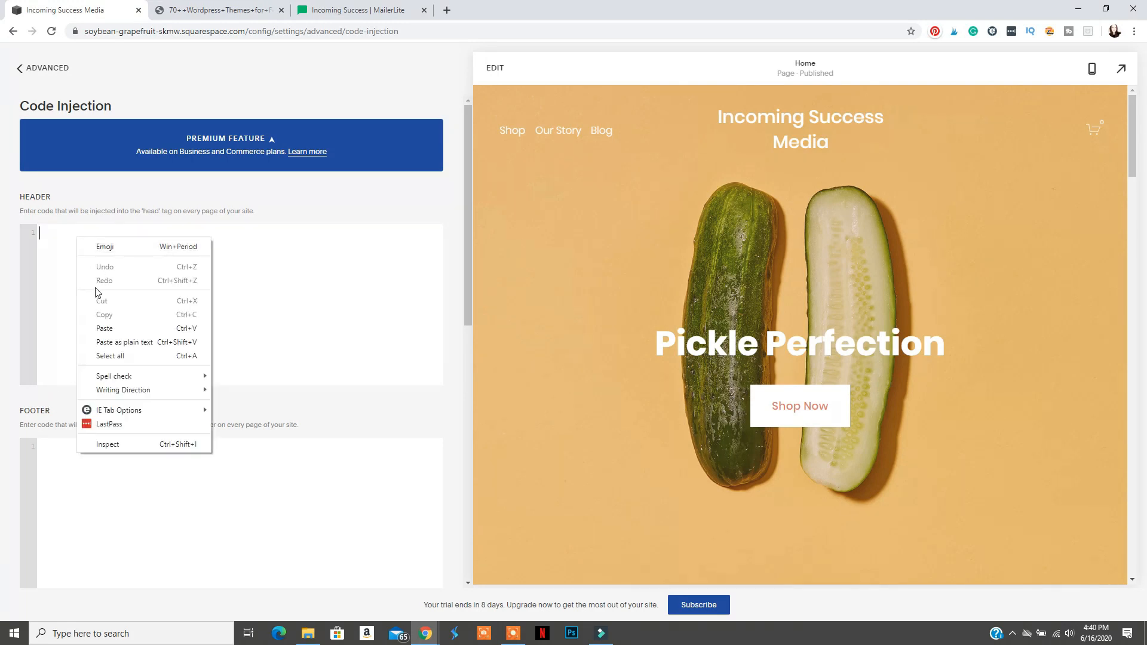
{"action": "left_click", "coordinate": [99, 327]}
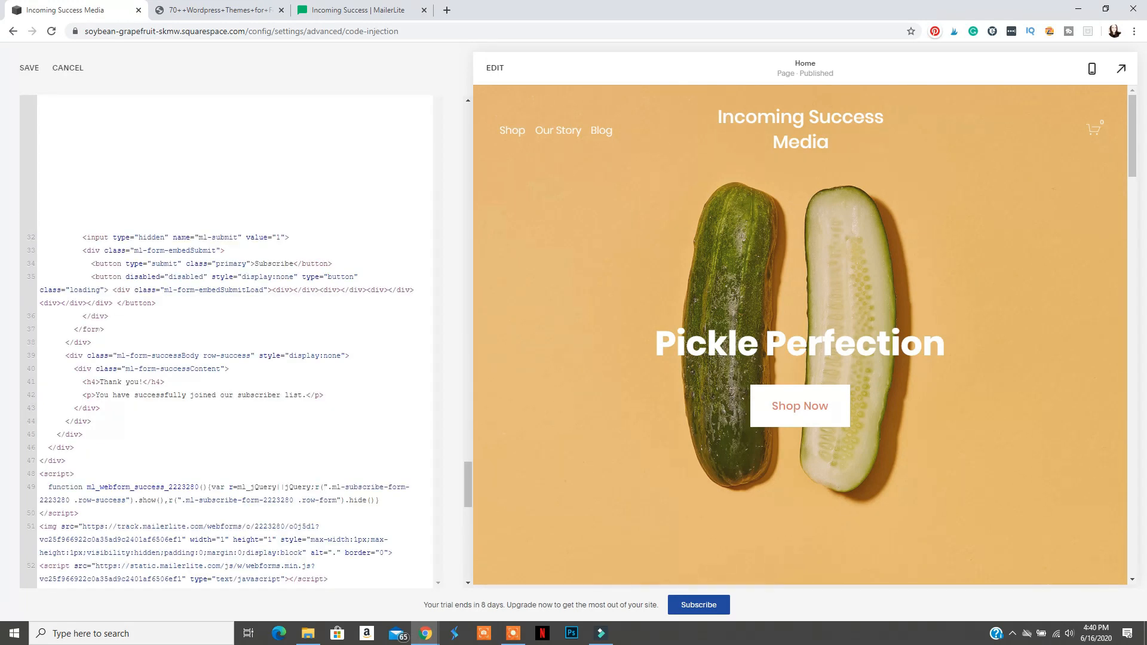
{"action": "scroll", "coordinate": [231, 341], "scroll_direction": "up", "scroll_amount": 20}
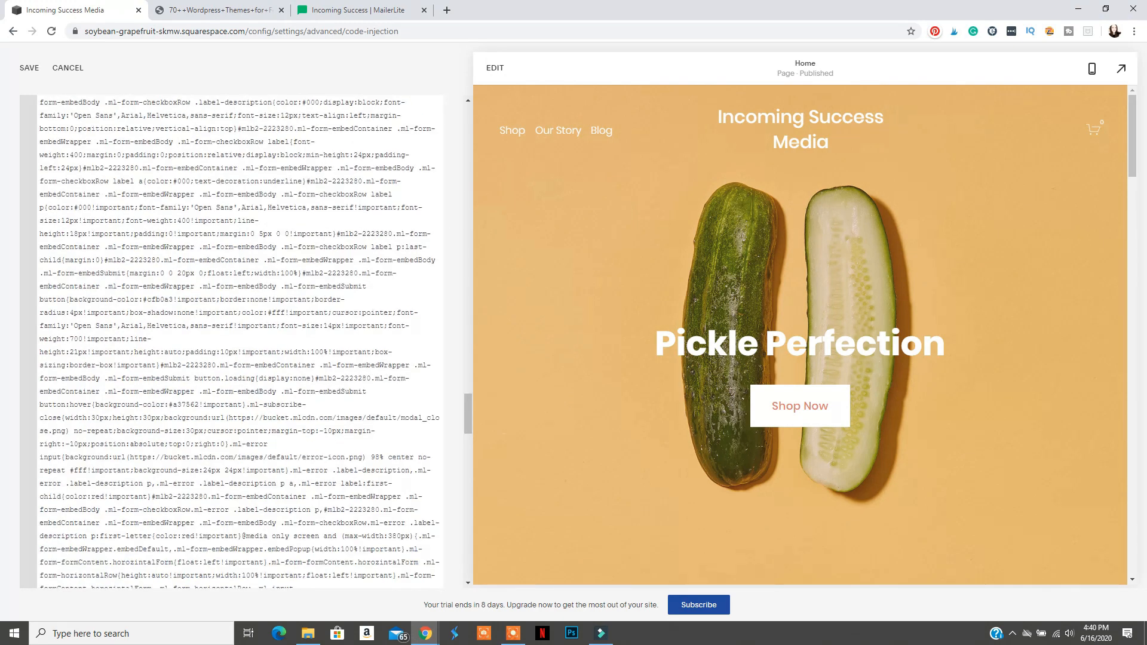
{"action": "scroll", "coordinate": [183, 136], "scroll_direction": "up", "scroll_amount": 20}
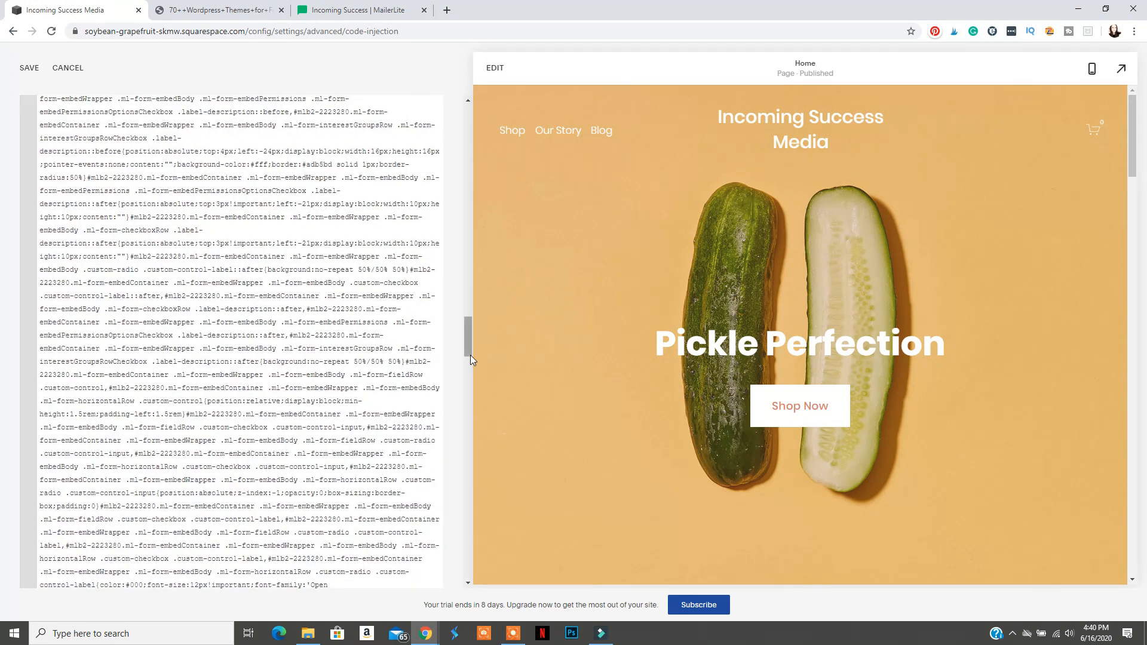
{"action": "left_click", "coordinate": [30, 69]}
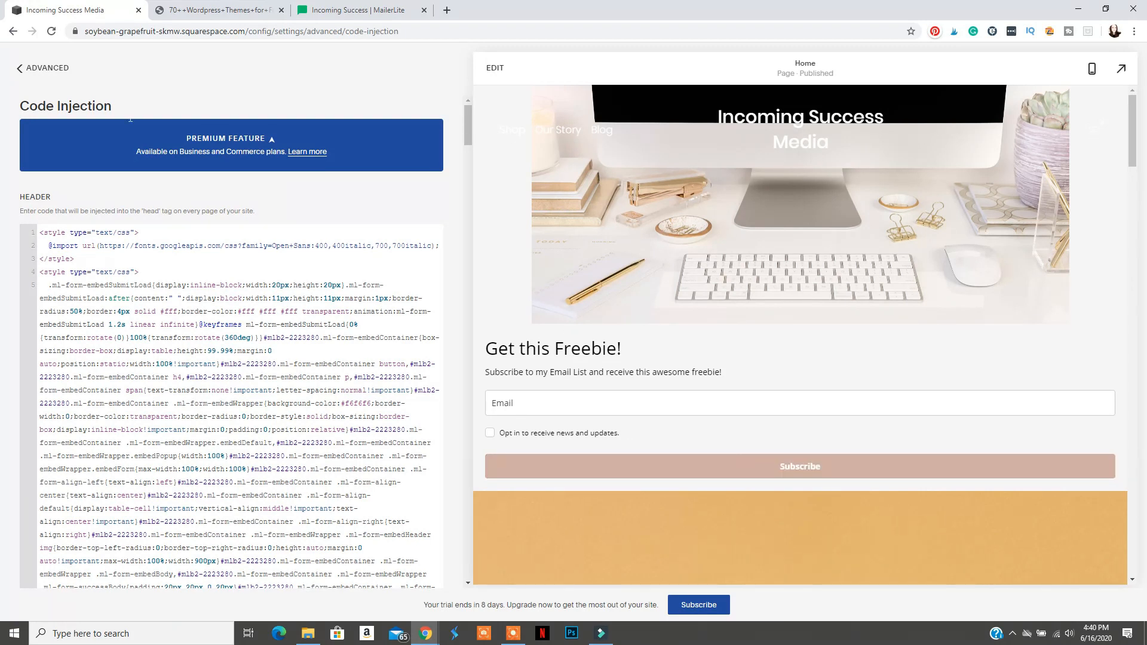
- Delete all the form code from the header code injection and save
{"action": "left_click", "coordinate": [17, 71]}
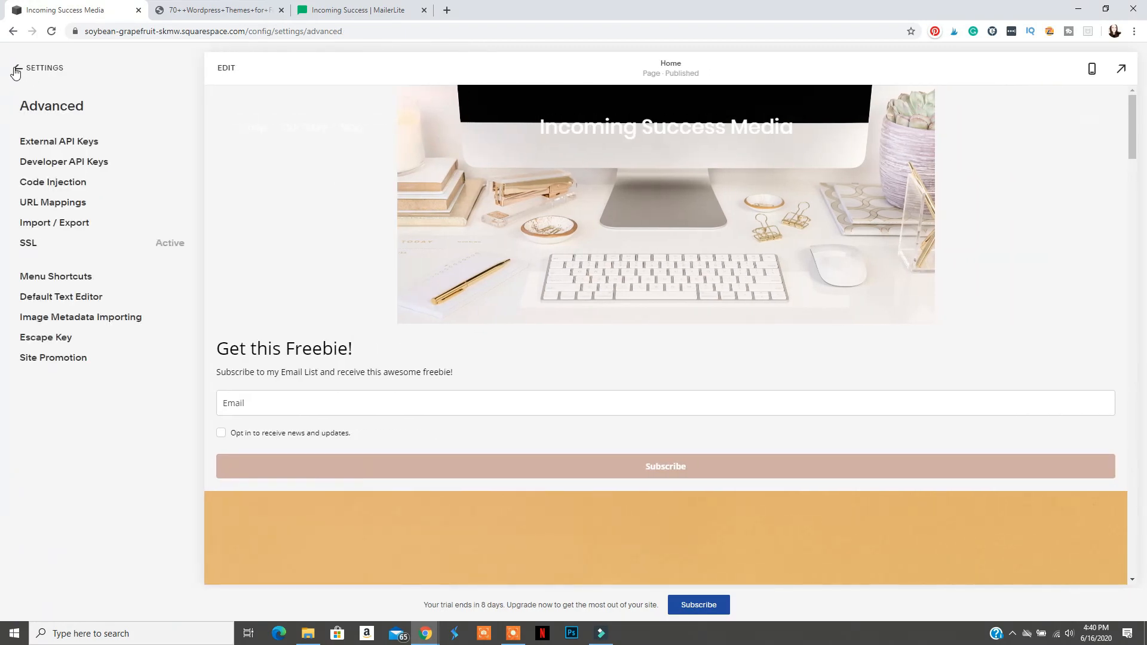
{"action": "left_click", "coordinate": [65, 185]}
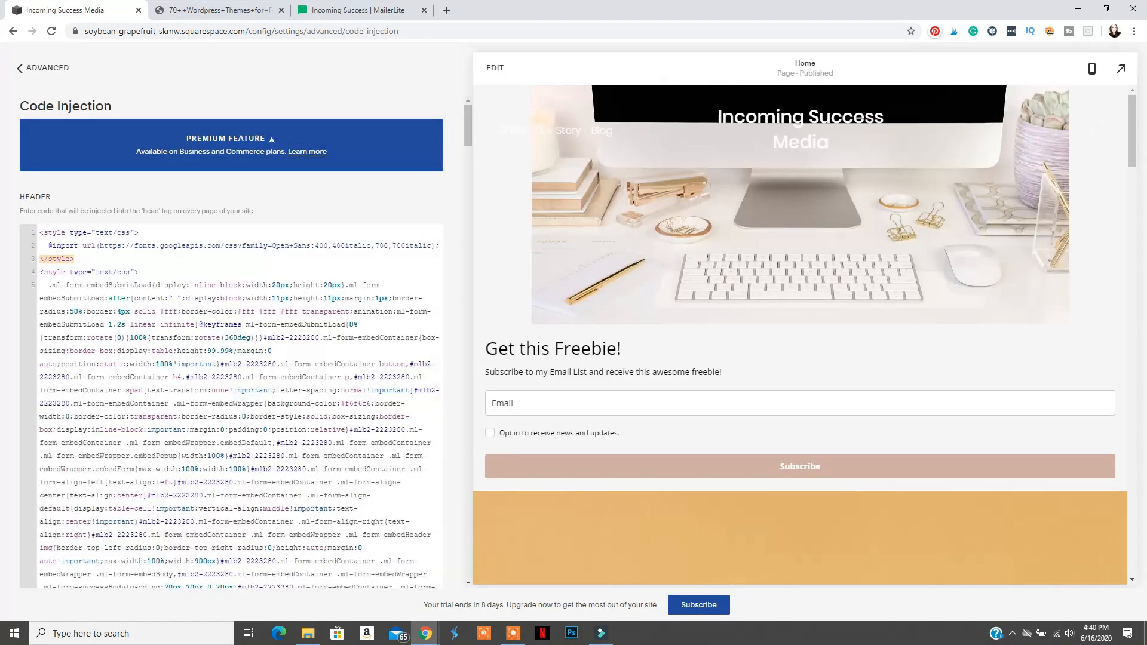
{"action": "key", "text": "ctrl+a"}
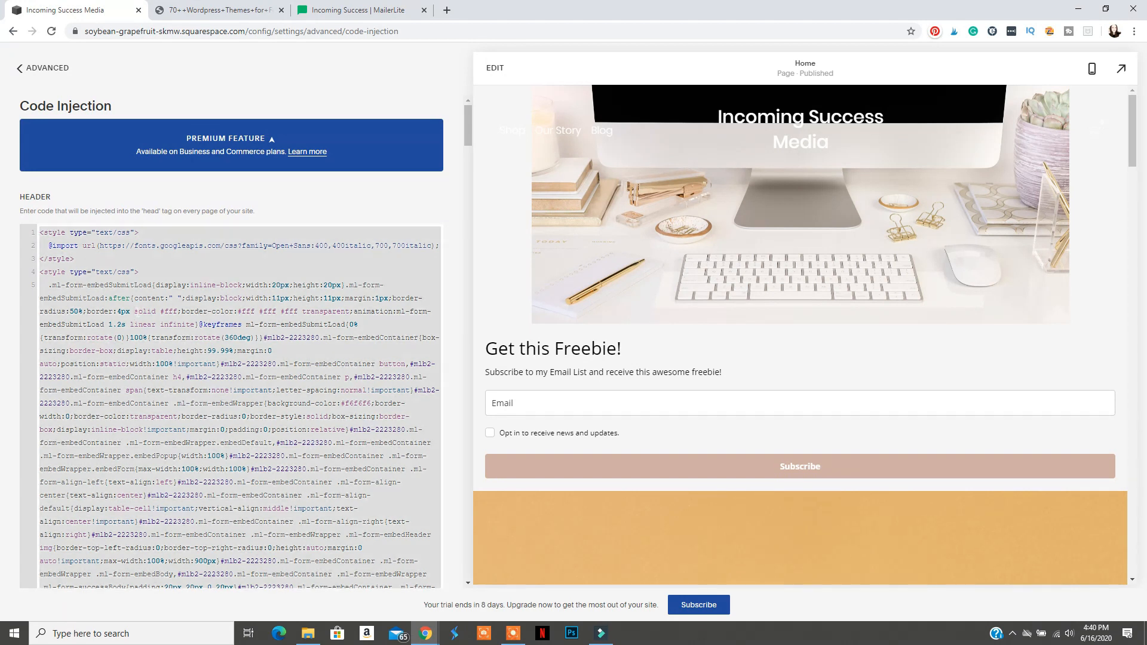
{"action": "key", "text": "BackSpace"}
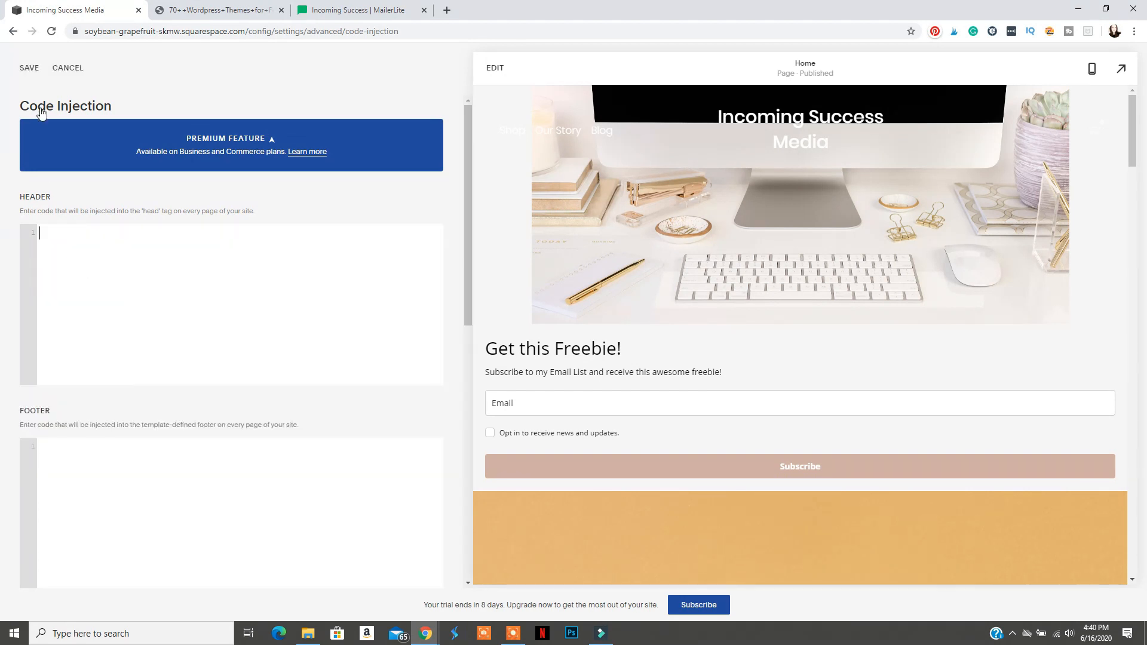
{"action": "left_click", "coordinate": [29, 69]}
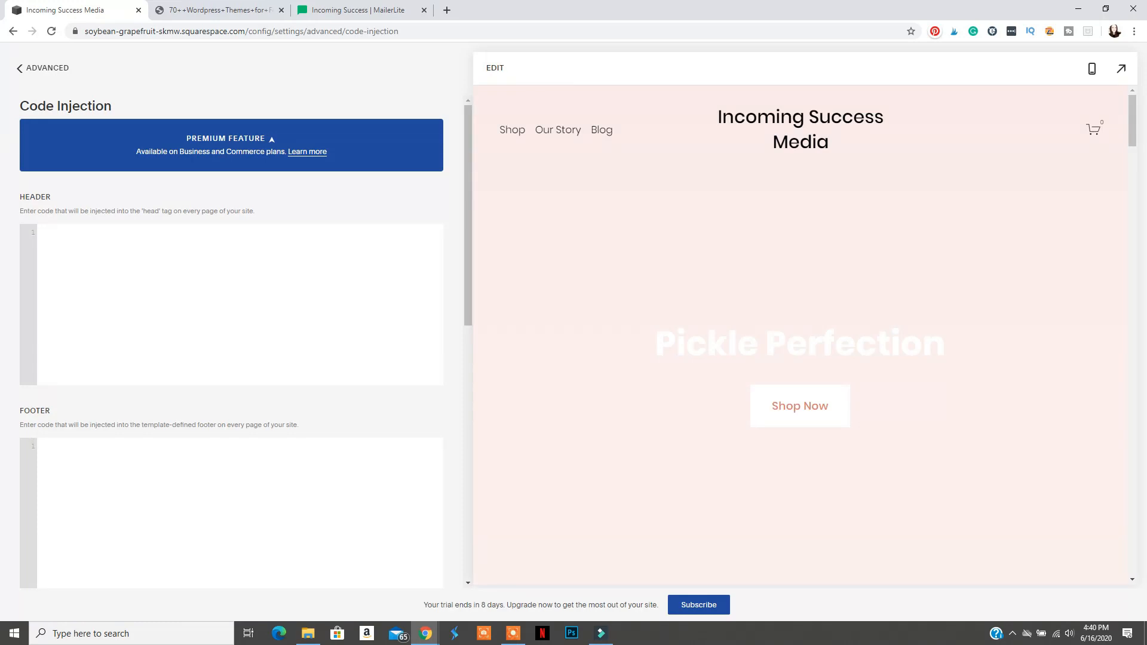
- Paste the form code into the footer code injection, save, and check the signup form below the page footer in the preview
{"action": "right_click", "coordinate": [143, 451]}
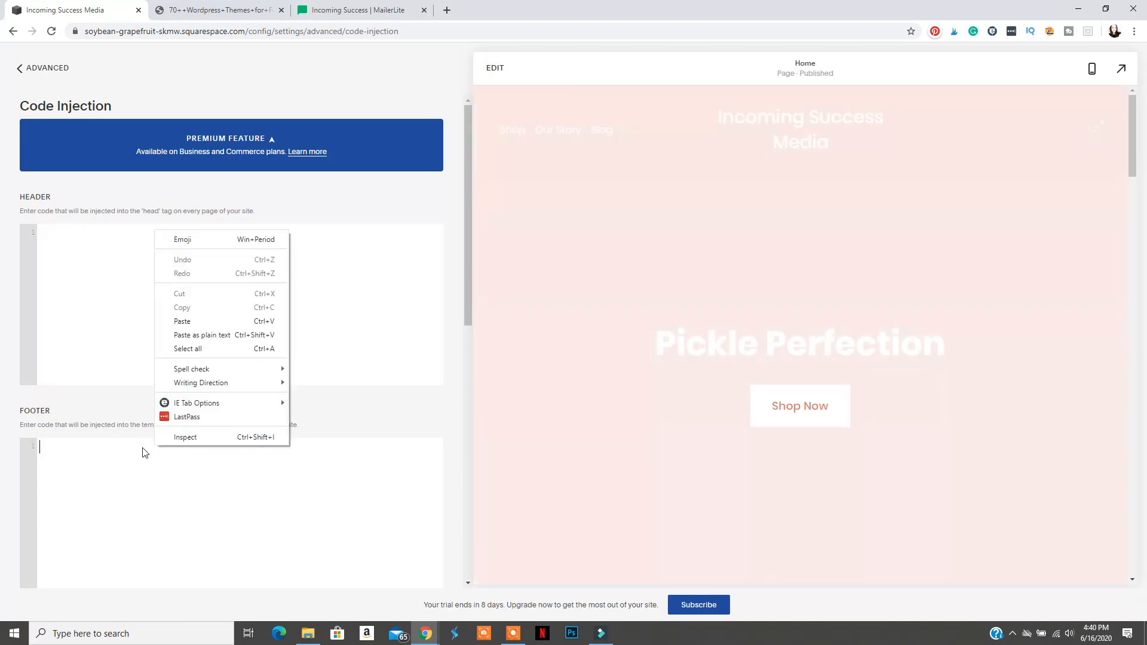
{"action": "left_click", "coordinate": [182, 321]}
{"action": "left_click_drag", "start_coordinate": [1133, 153], "coordinate": [1104, 546]}
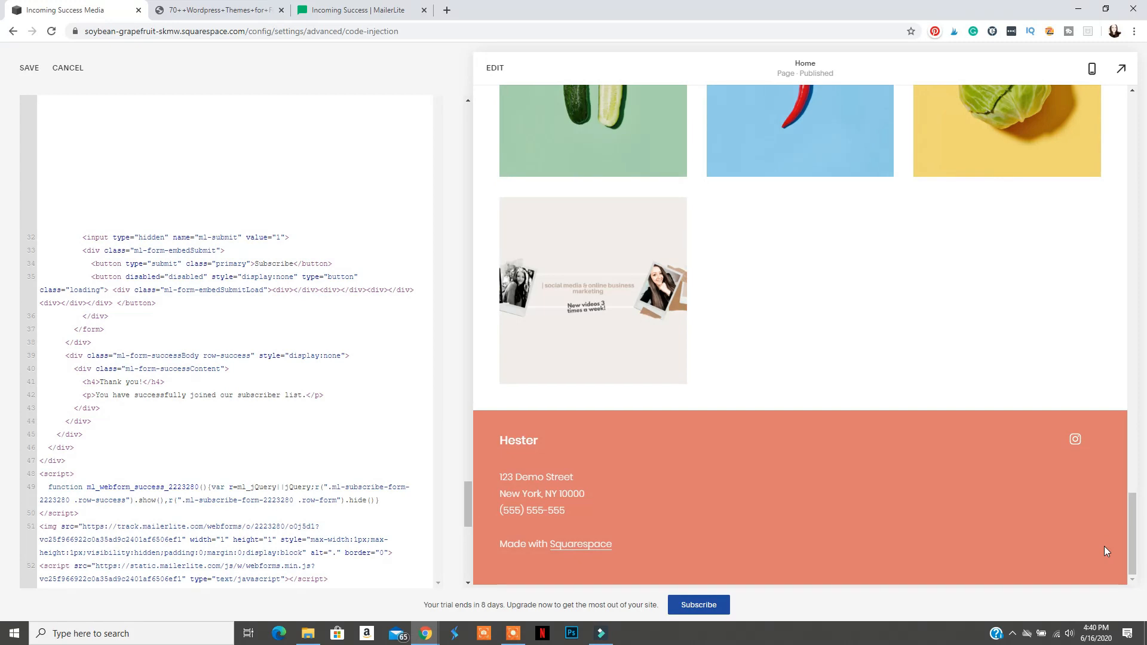
{"action": "left_click", "coordinate": [27, 71]}
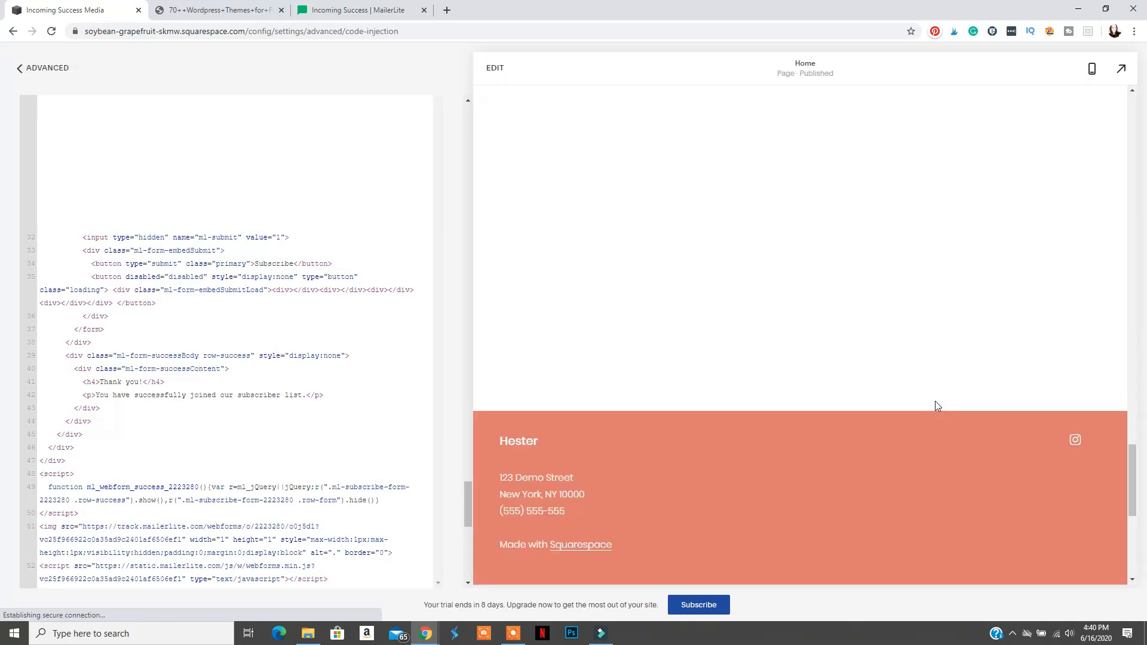
{"action": "scroll", "coordinate": [935, 400], "scroll_direction": "down", "scroll_amount": 3}
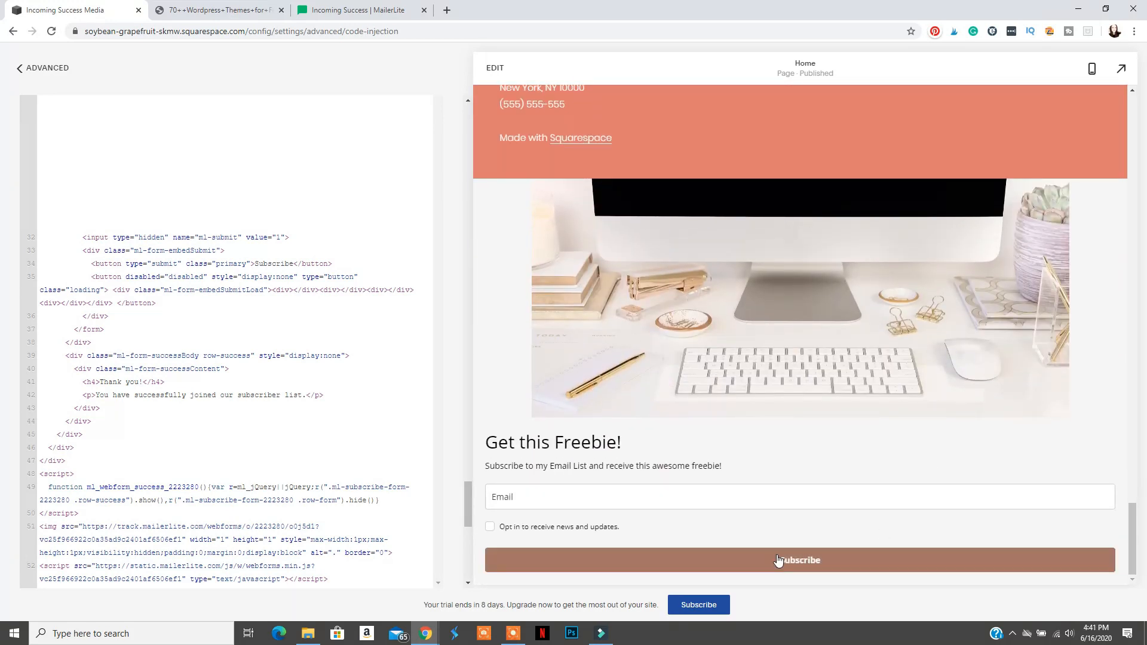
{"action": "left_click", "coordinate": [538, 497]}
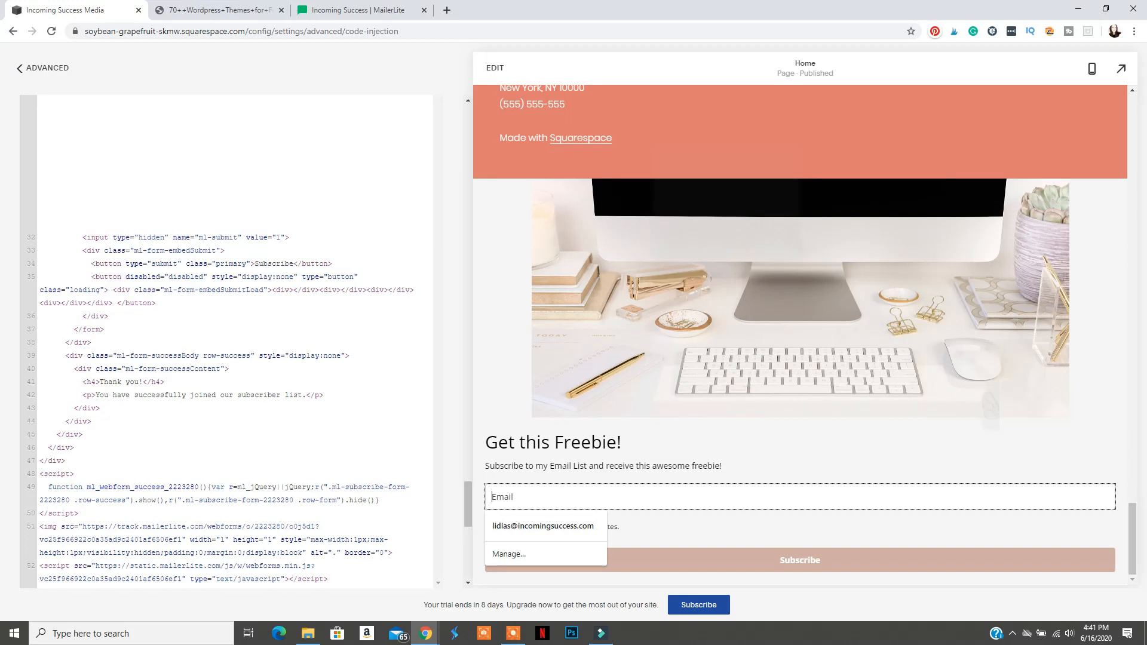
{"action": "left_click", "coordinate": [564, 466]}
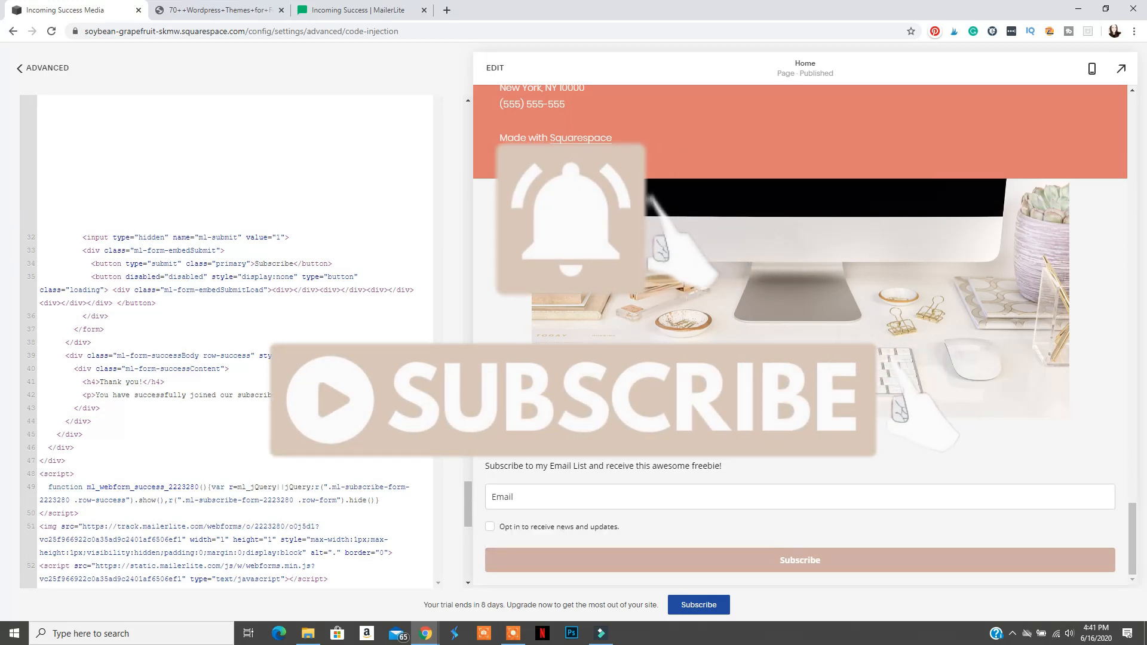
- Clear all the form code from the footer code injection and save
{"action": "scroll", "coordinate": [239, 340], "scroll_direction": "up", "scroll_amount": 9}
{"action": "key", "text": "ctrl+a"}
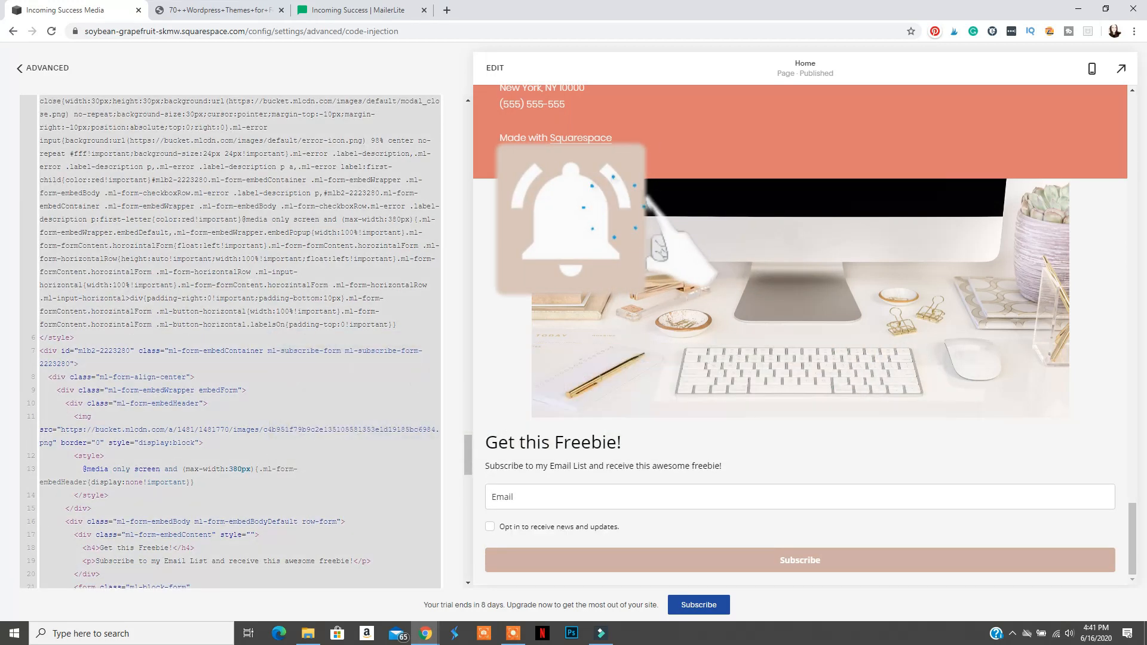
{"action": "key", "text": "BackSpace"}
{"action": "left_click", "coordinate": [29, 69]}
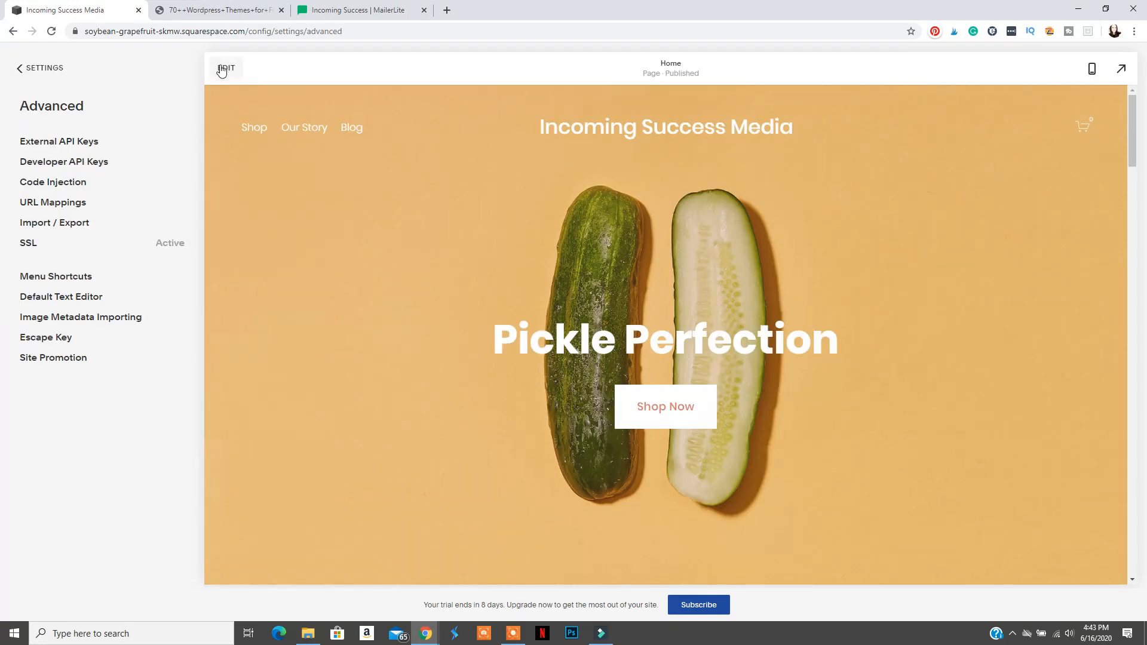
- Start editing the Home page and add a blank section between the Shop Now section and the pink pickle jar image
{"action": "left_click", "coordinate": [223, 69]}
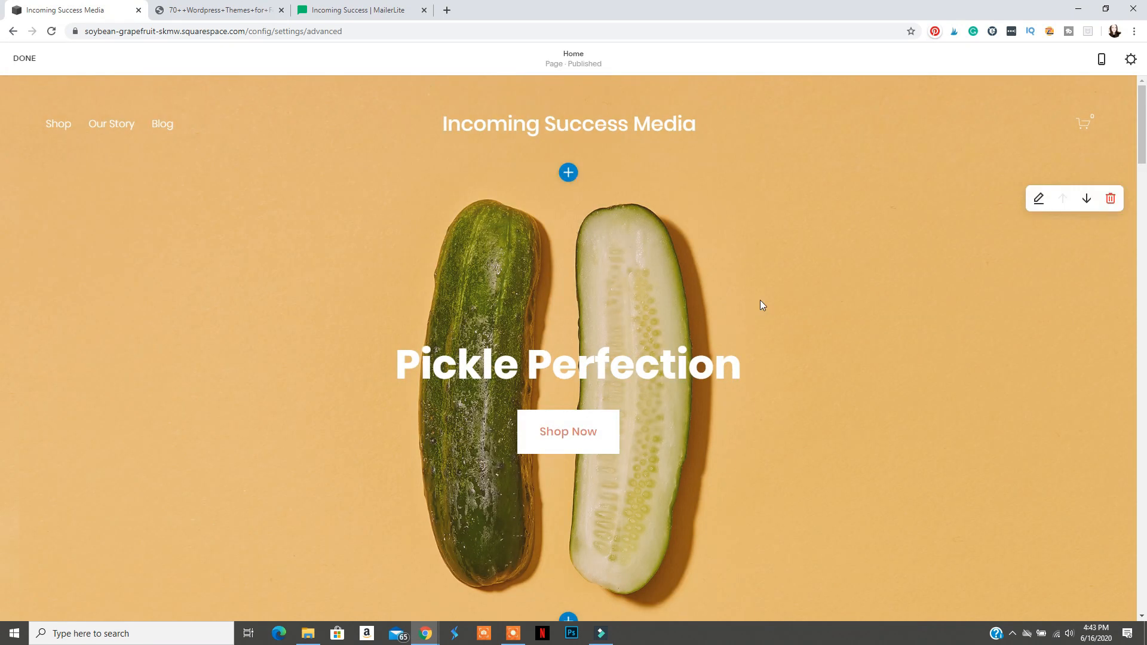
{"action": "scroll", "coordinate": [761, 305], "scroll_direction": "down", "scroll_amount": 2}
{"action": "left_click_drag", "start_coordinate": [1143, 159], "coordinate": [1141, 323]}
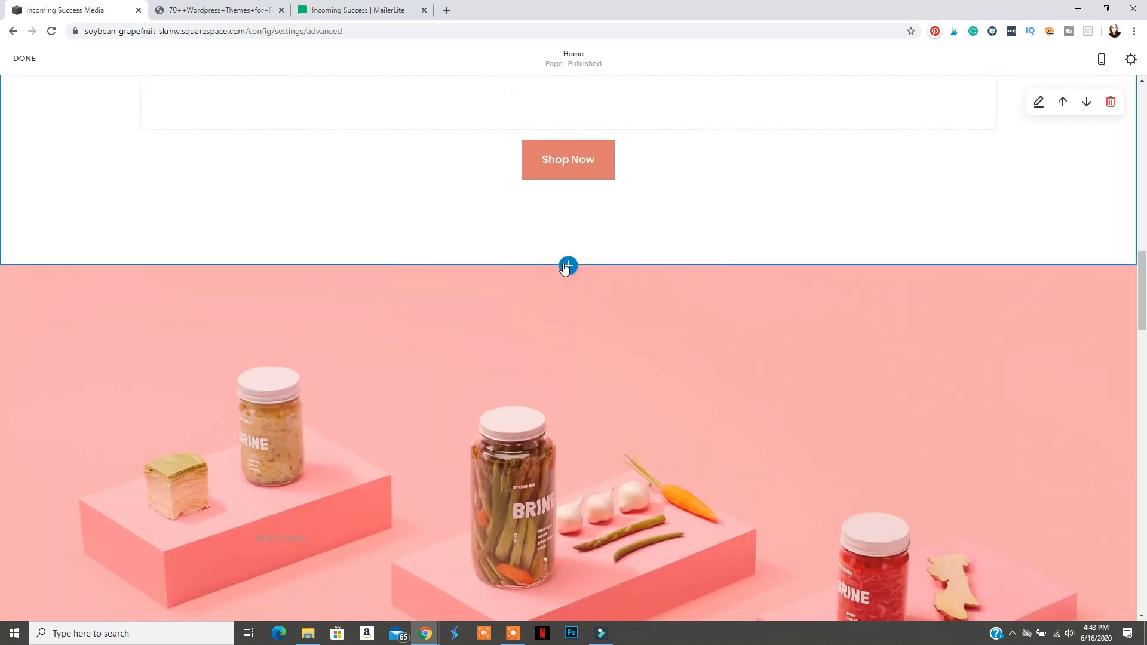
{"action": "left_click", "coordinate": [567, 266]}
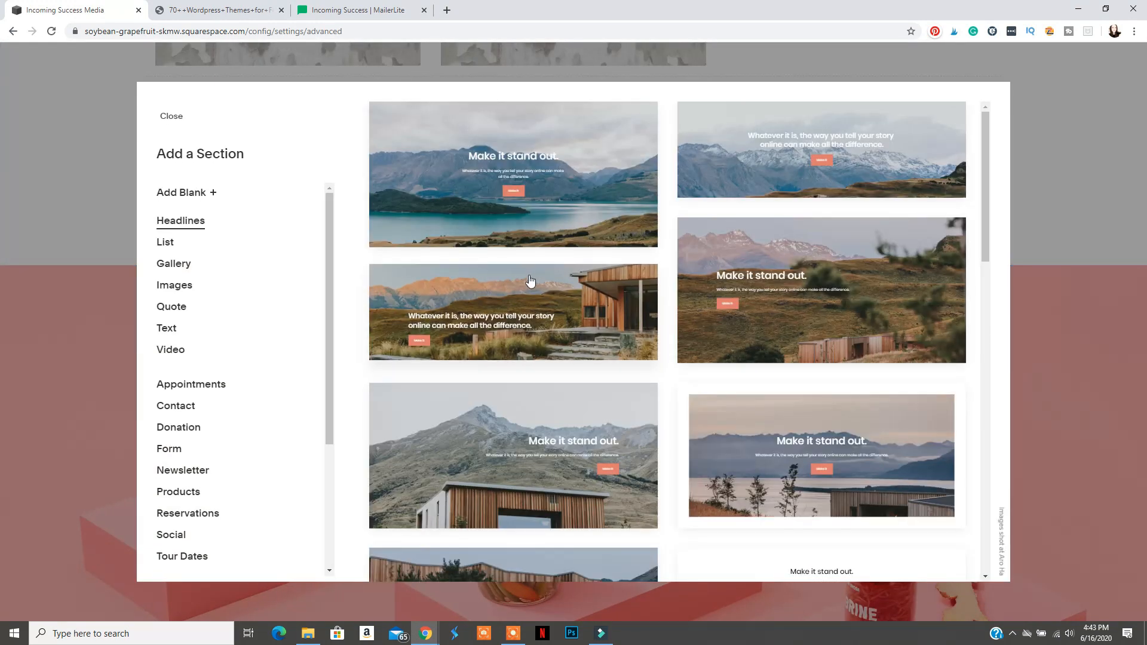
{"action": "left_click", "coordinate": [207, 199]}
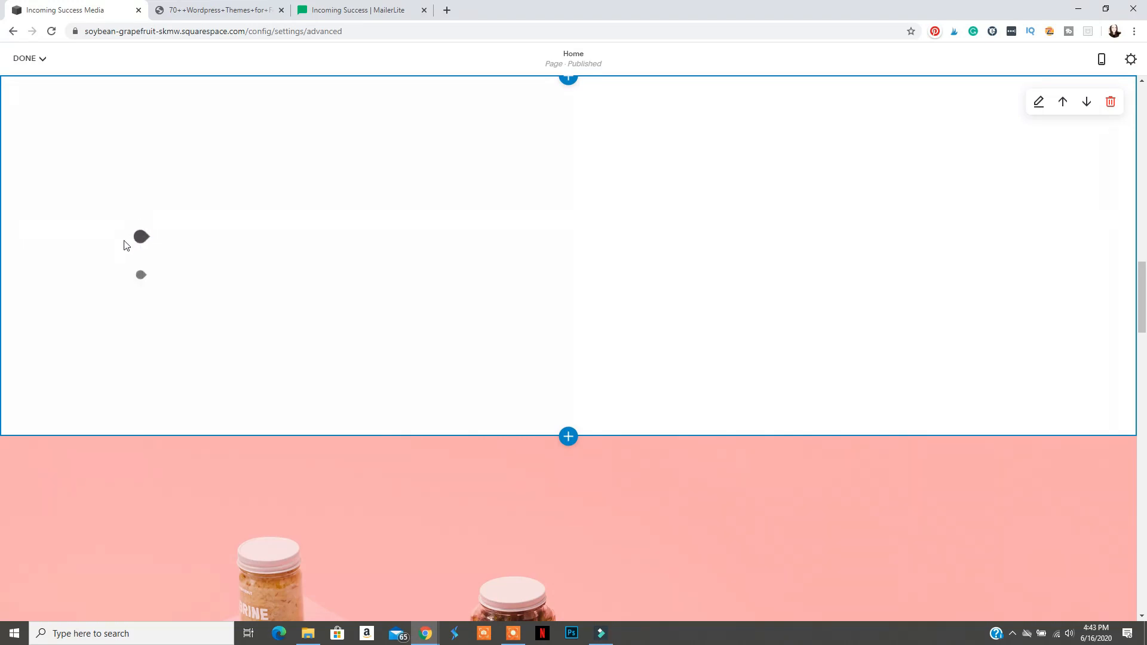
- Insert a Code block in the blank section, remove its placeholder text, and keep the format as HTML
{"action": "left_click", "coordinate": [142, 238]}
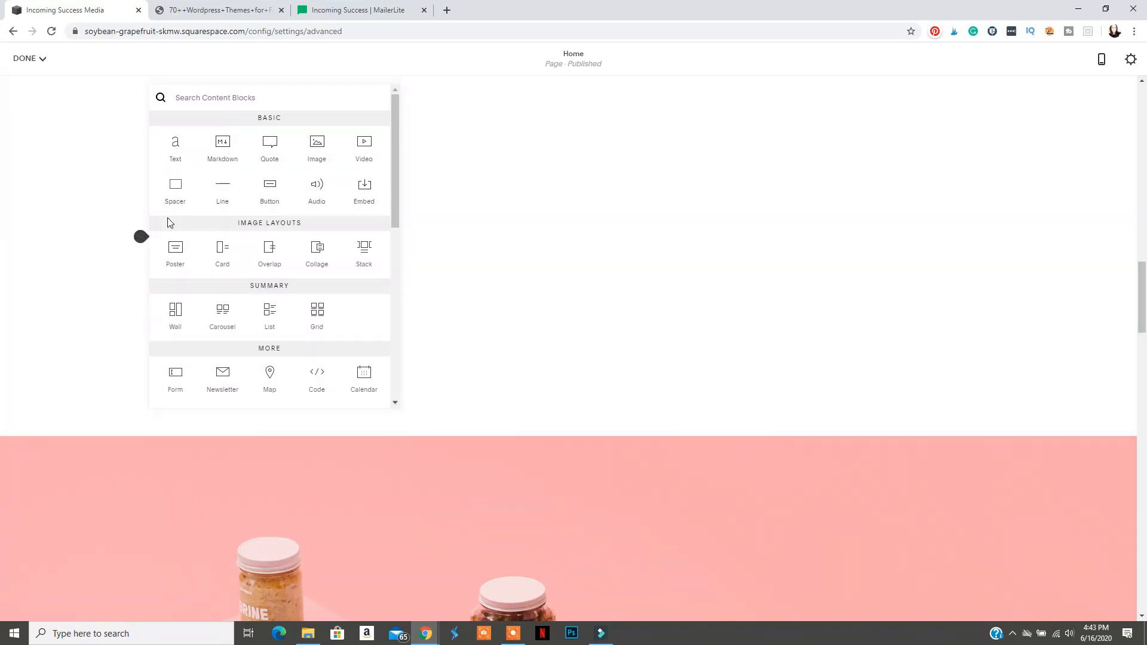
{"action": "left_click", "coordinate": [317, 383]}
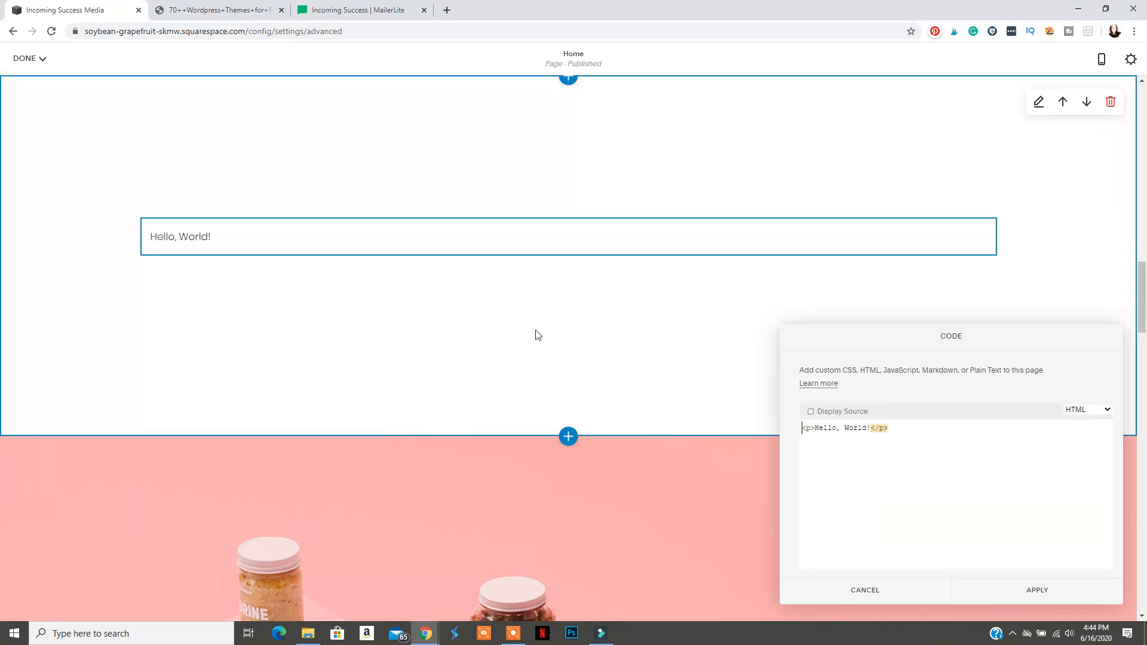
{"action": "triple_click", "coordinate": [860, 428]}
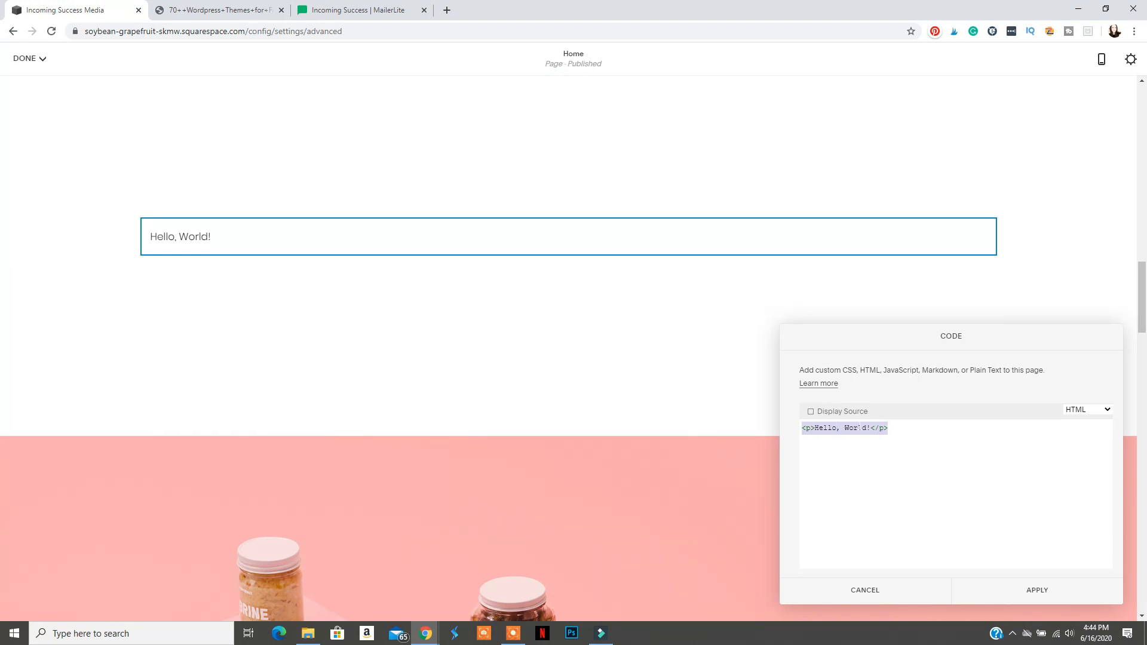
{"action": "key", "text": "BackSpace"}
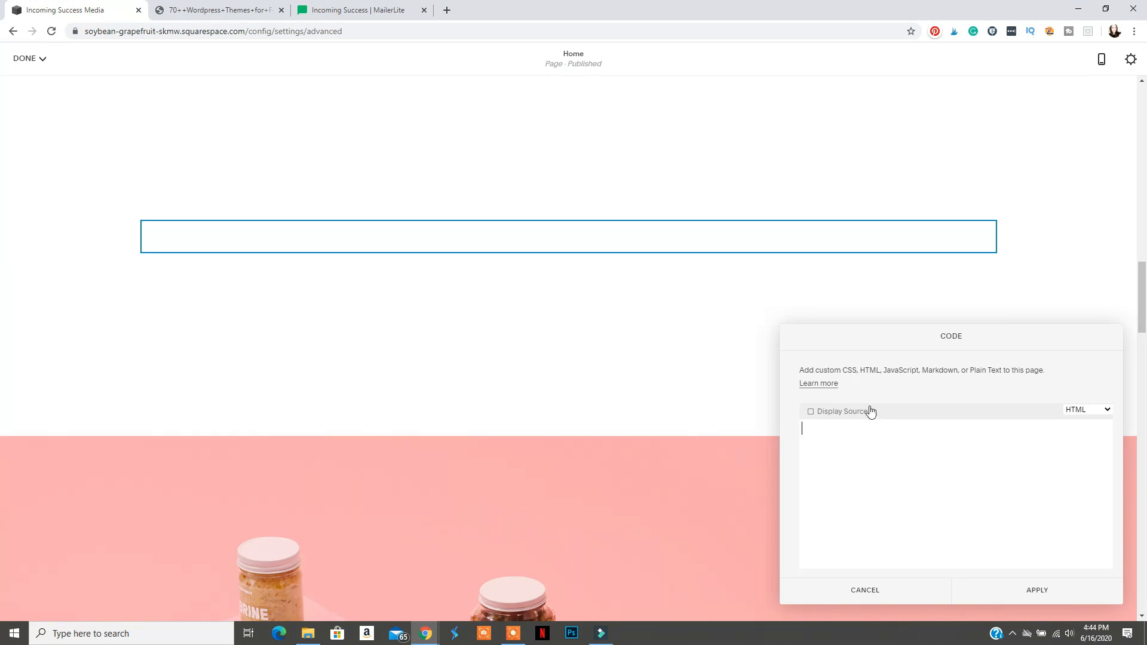
{"action": "left_click", "coordinate": [1095, 413]}
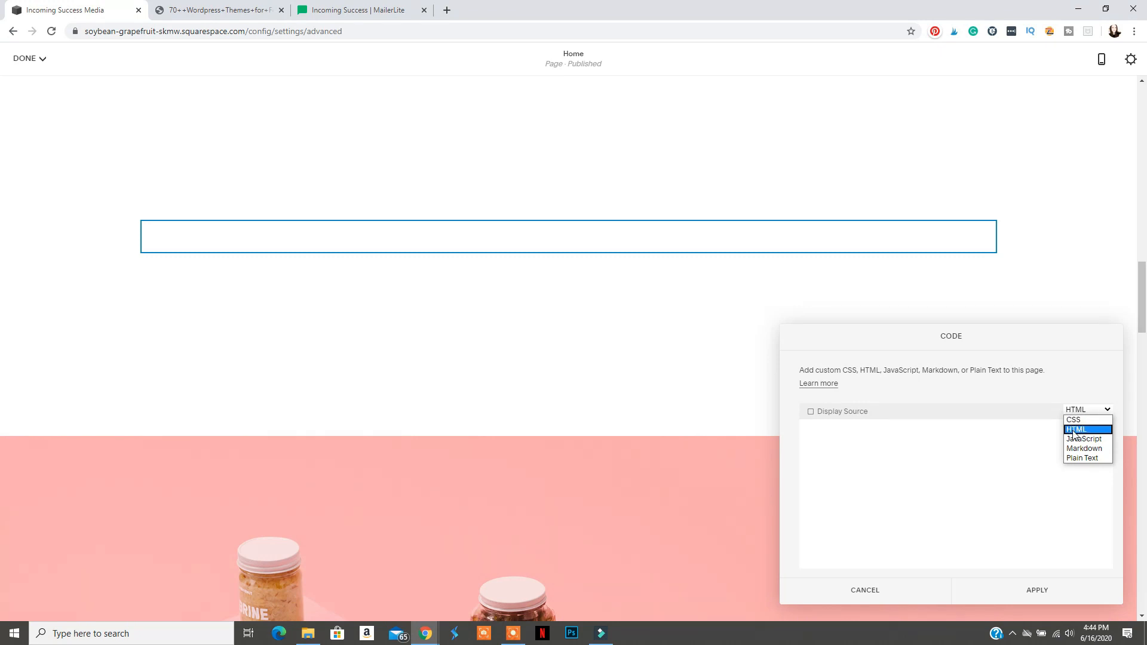
{"action": "left_click", "coordinate": [1077, 430]}
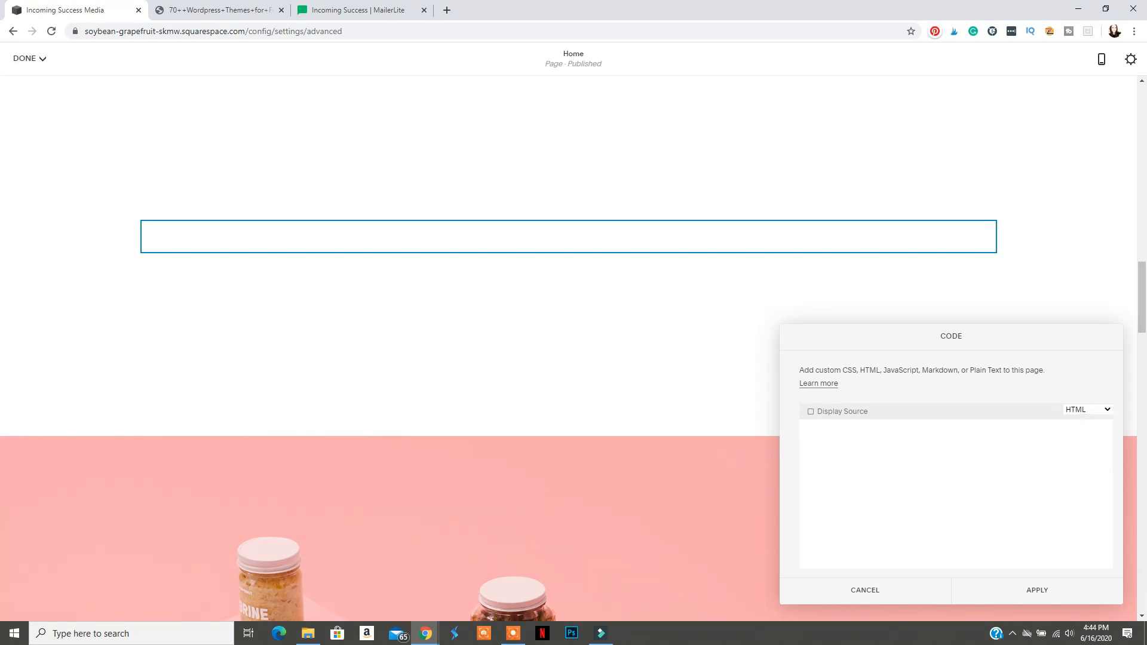
- Copy the signup form's HTML embed code from MailerLite, paste it into the Squarespace Code block, and apply it
{"action": "left_click", "coordinate": [329, 6]}
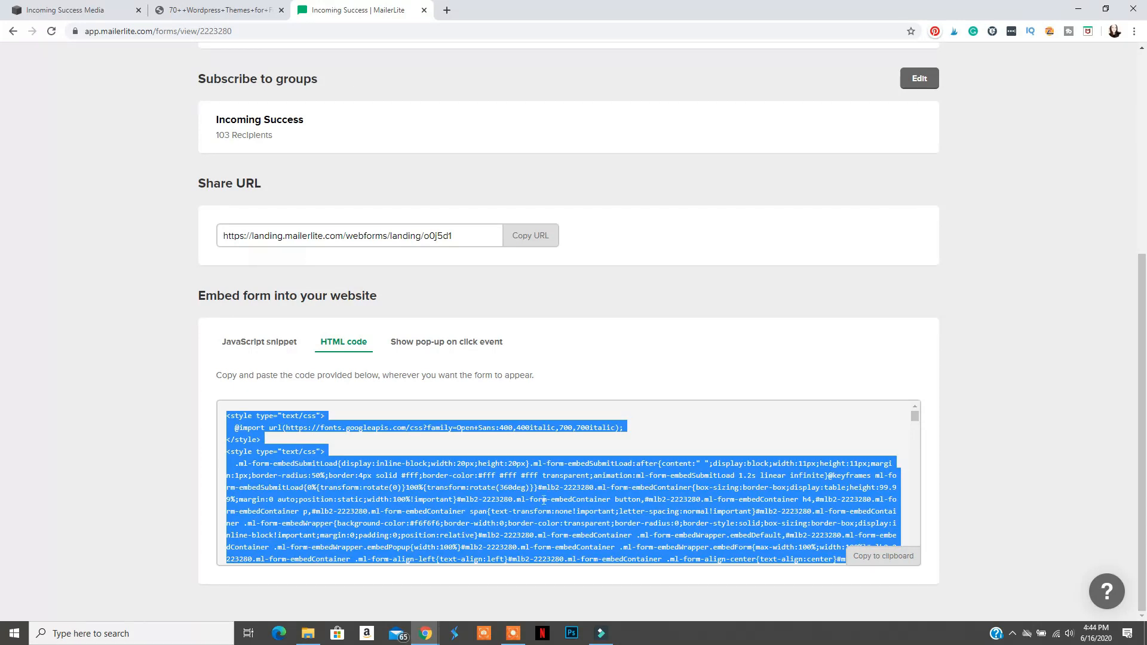
{"action": "left_click", "coordinate": [877, 562]}
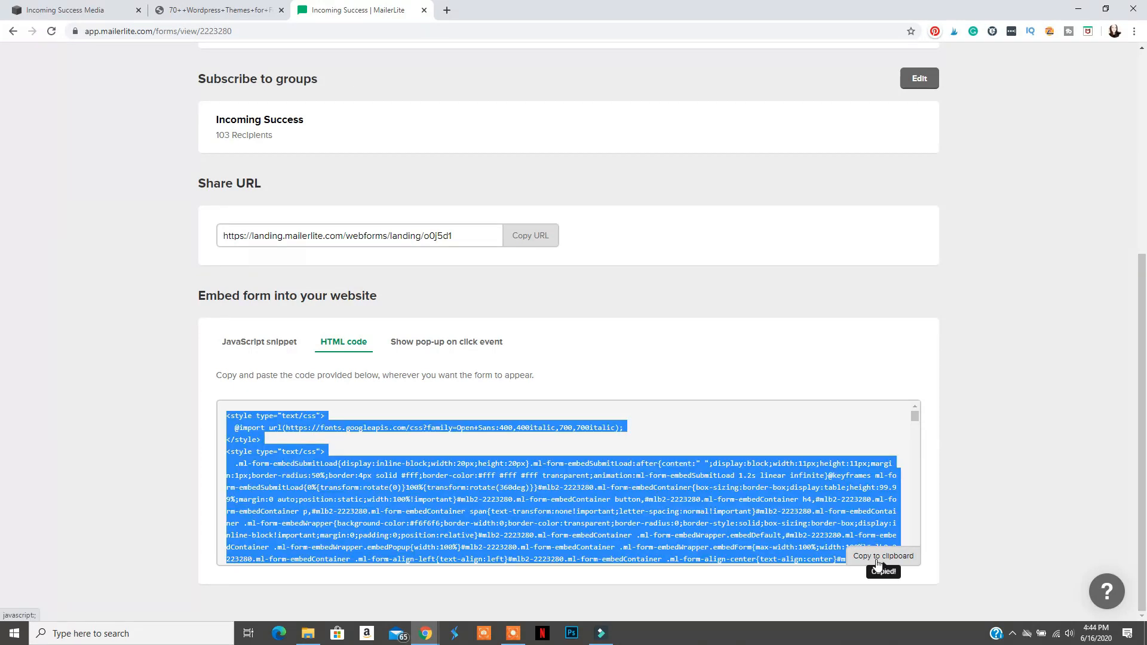
{"action": "left_click", "coordinate": [49, 9]}
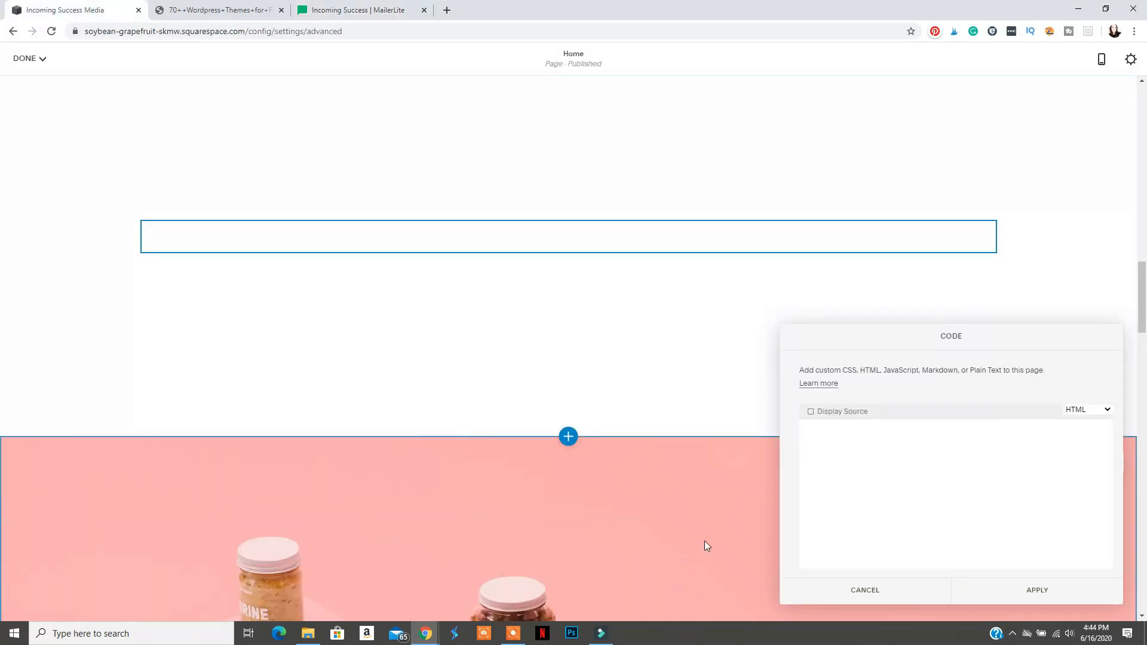
{"action": "right_click", "coordinate": [831, 431]}
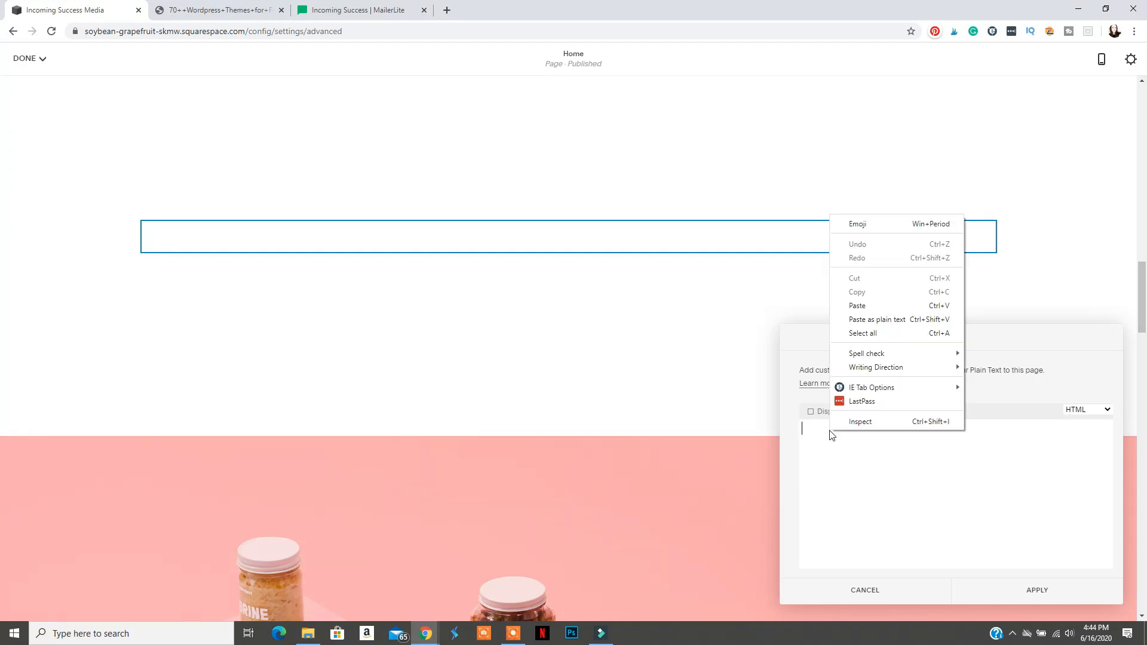
{"action": "left_click", "coordinate": [866, 305]}
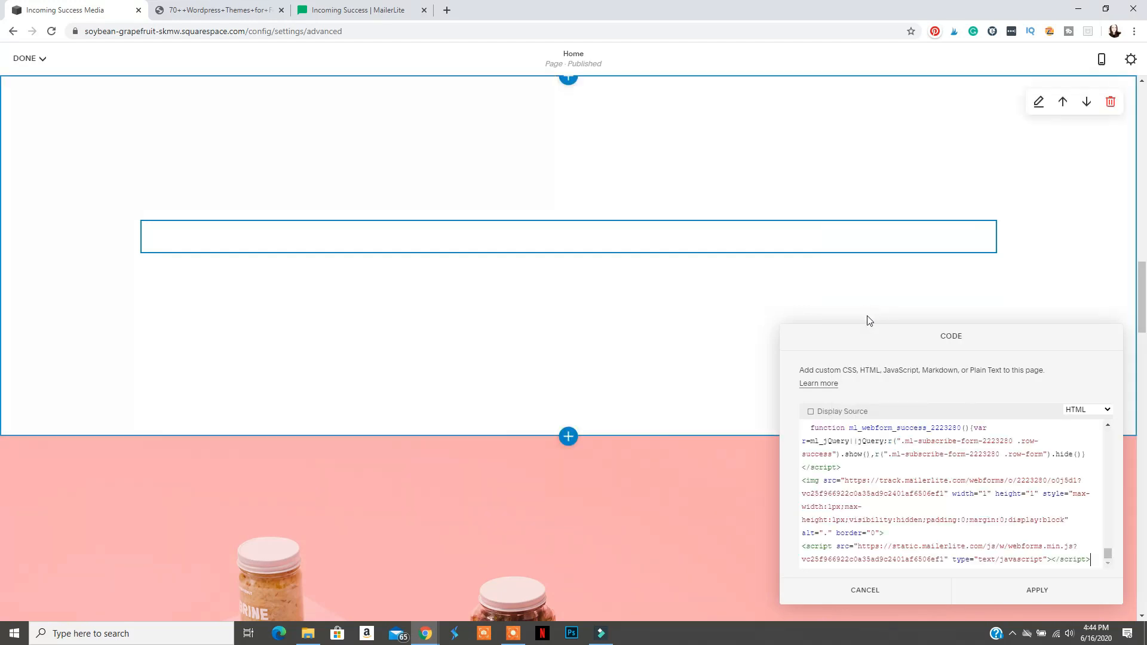
{"action": "left_click", "coordinate": [1039, 598]}
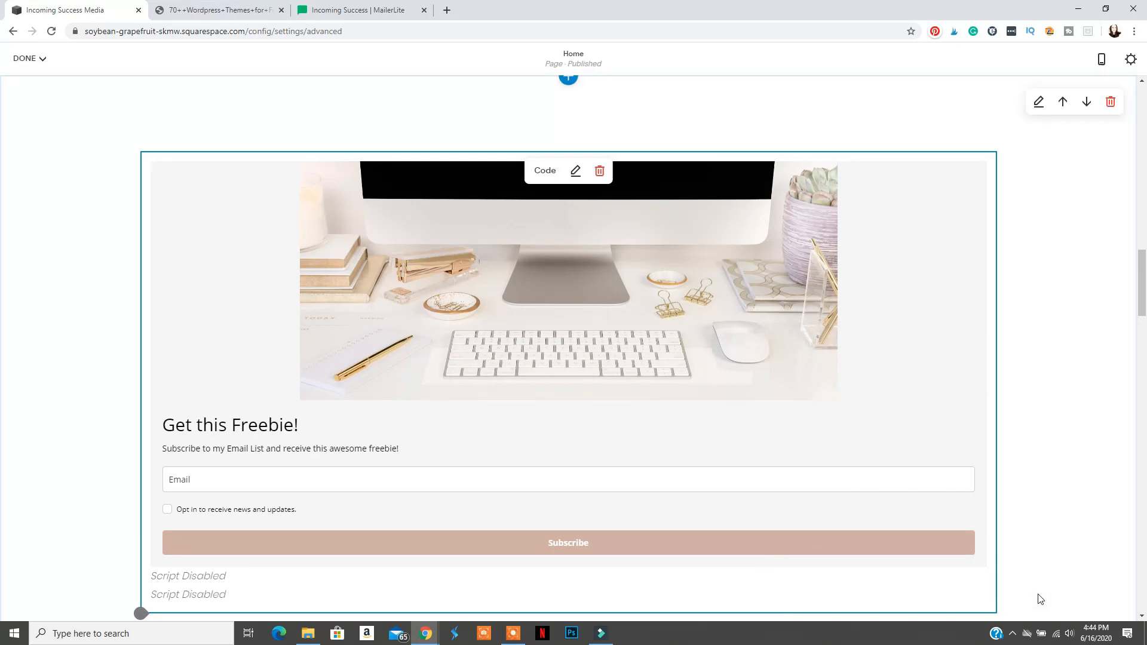
{"action": "scroll", "coordinate": [932, 479], "scroll_direction": "down", "scroll_amount": 1}
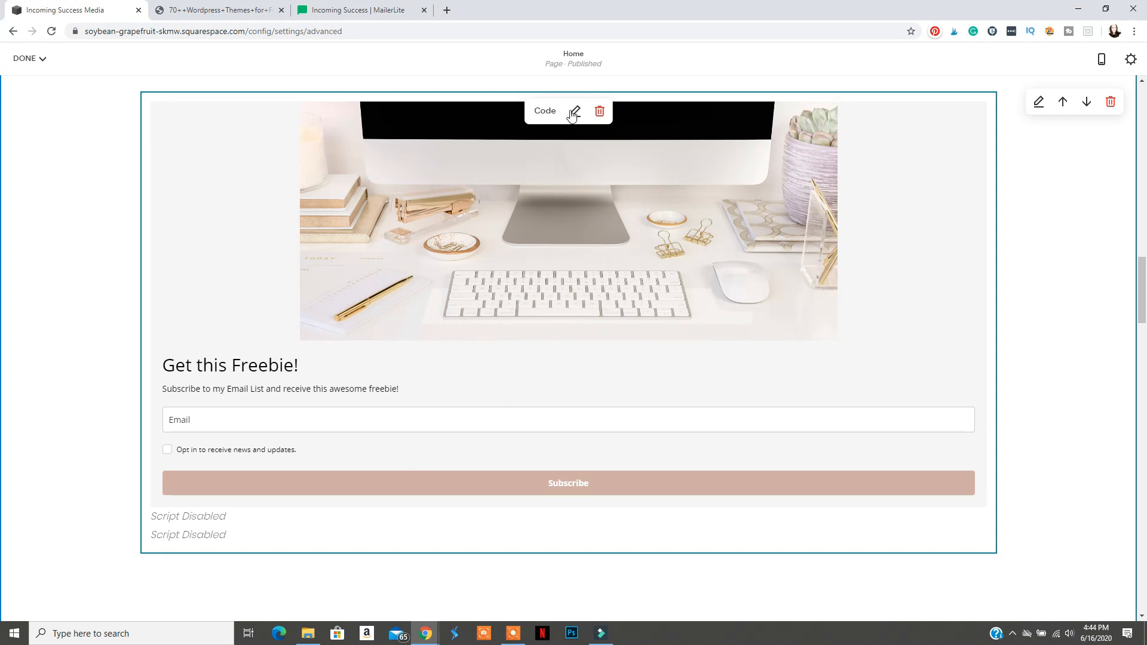
- Reopen the Code block, replace all its contents with the copied form code, apply it, and save the Home page
{"action": "left_click", "coordinate": [578, 157]}
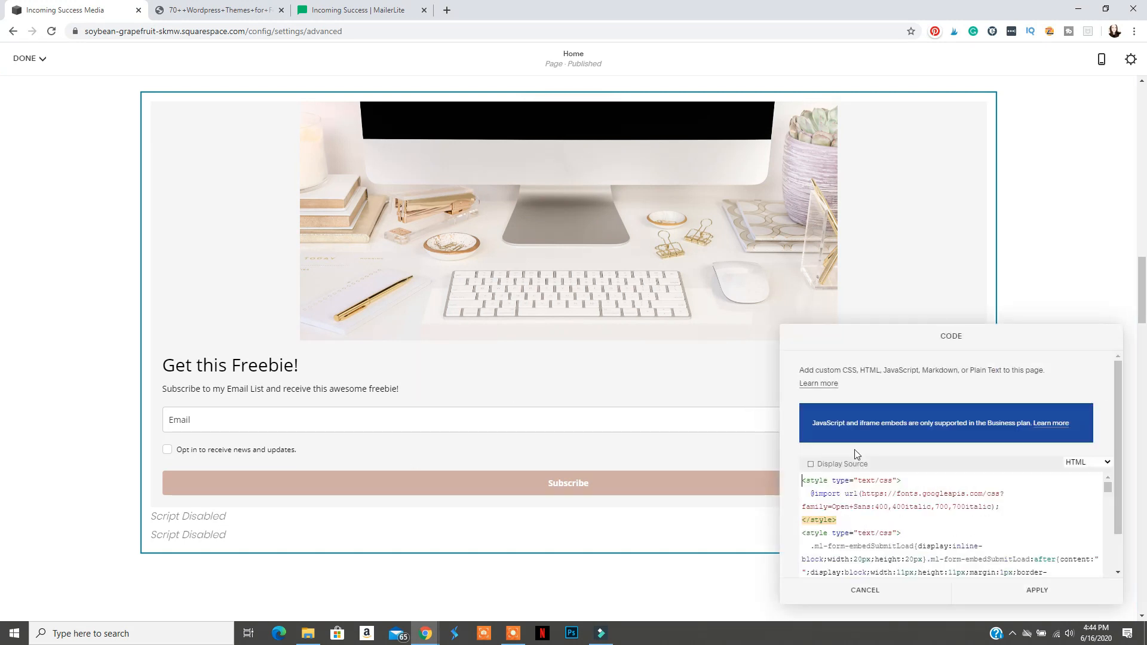
{"action": "left_click", "coordinate": [865, 505]}
{"action": "key", "text": "ctrl+a"}
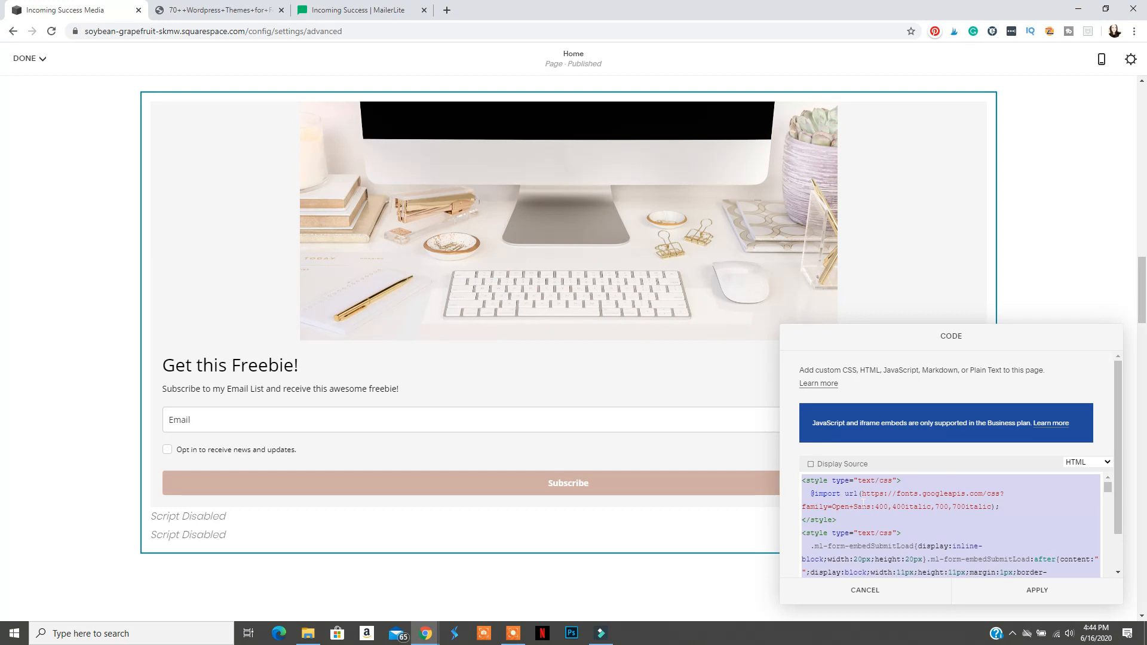
{"action": "key", "text": "ctrl+v"}
{"action": "left_click", "coordinate": [1032, 592]}
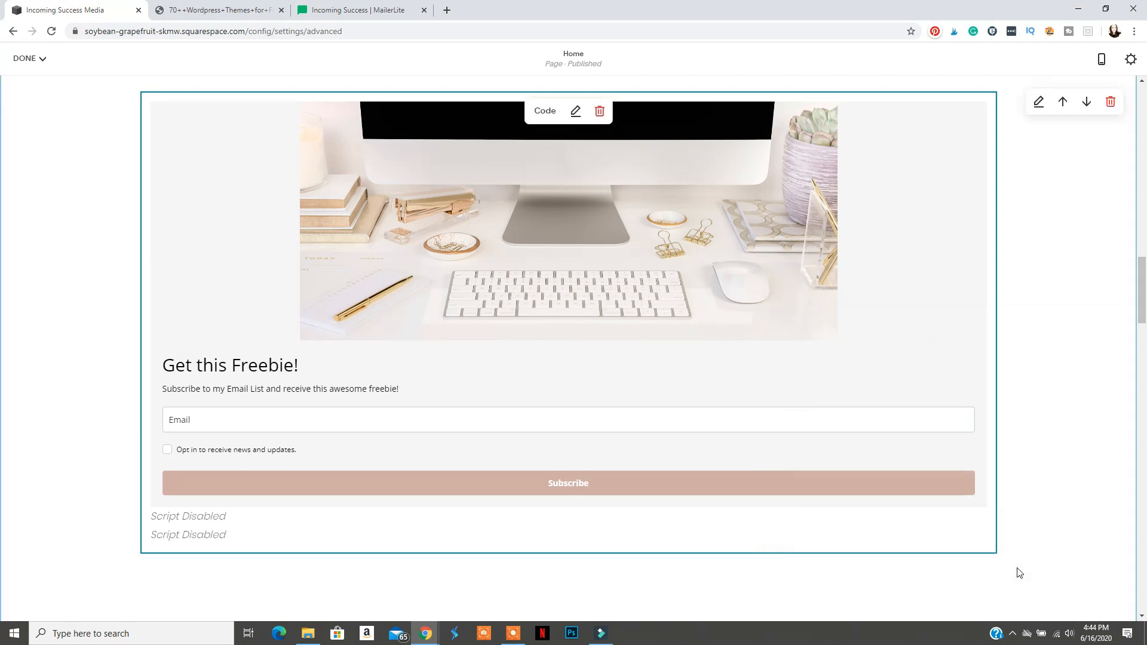
{"action": "left_click", "coordinate": [28, 58]}
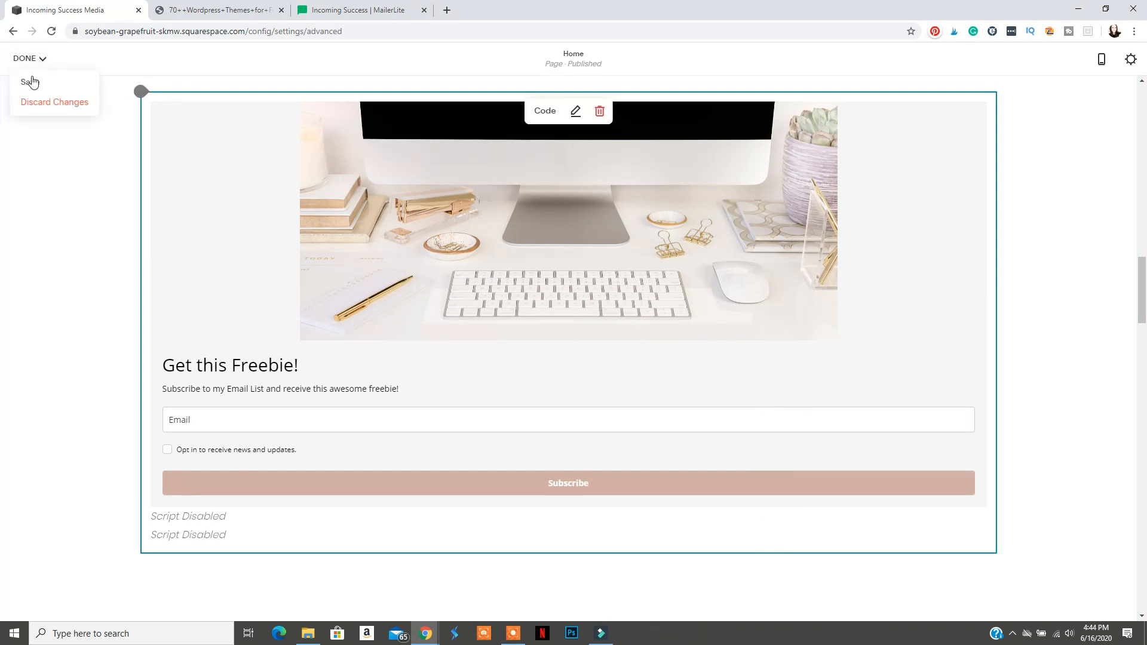
{"action": "left_click", "coordinate": [31, 84]}
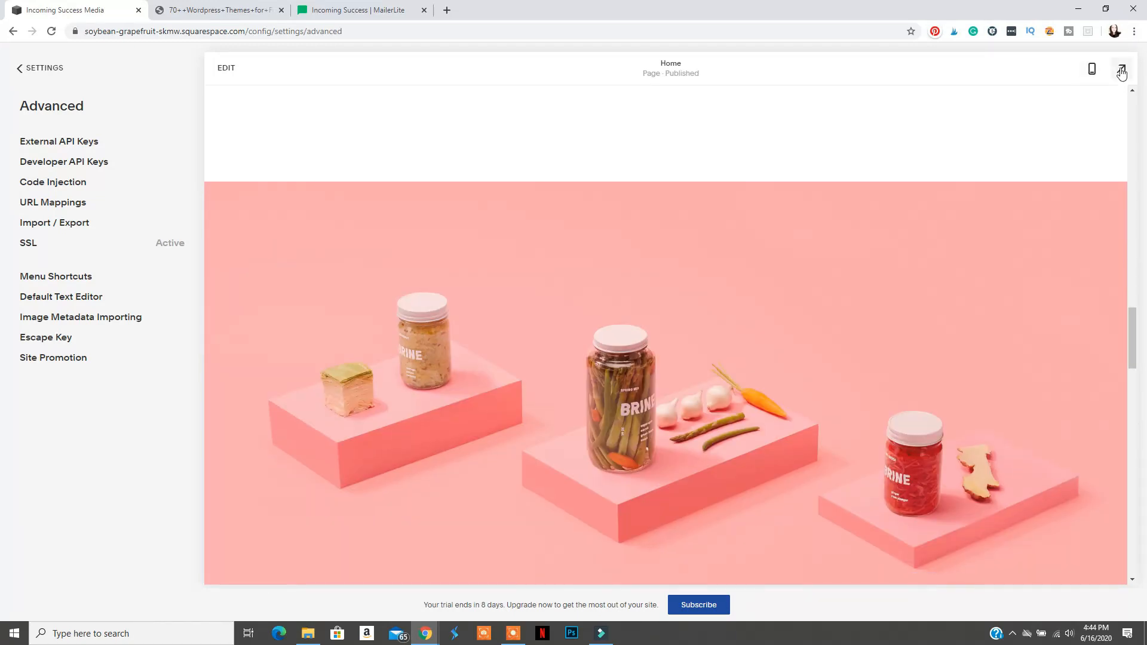
- Check the embedded signup form, its email field and its surroundings in the full-screen preview of the Home page
{"action": "left_click", "coordinate": [1122, 70]}
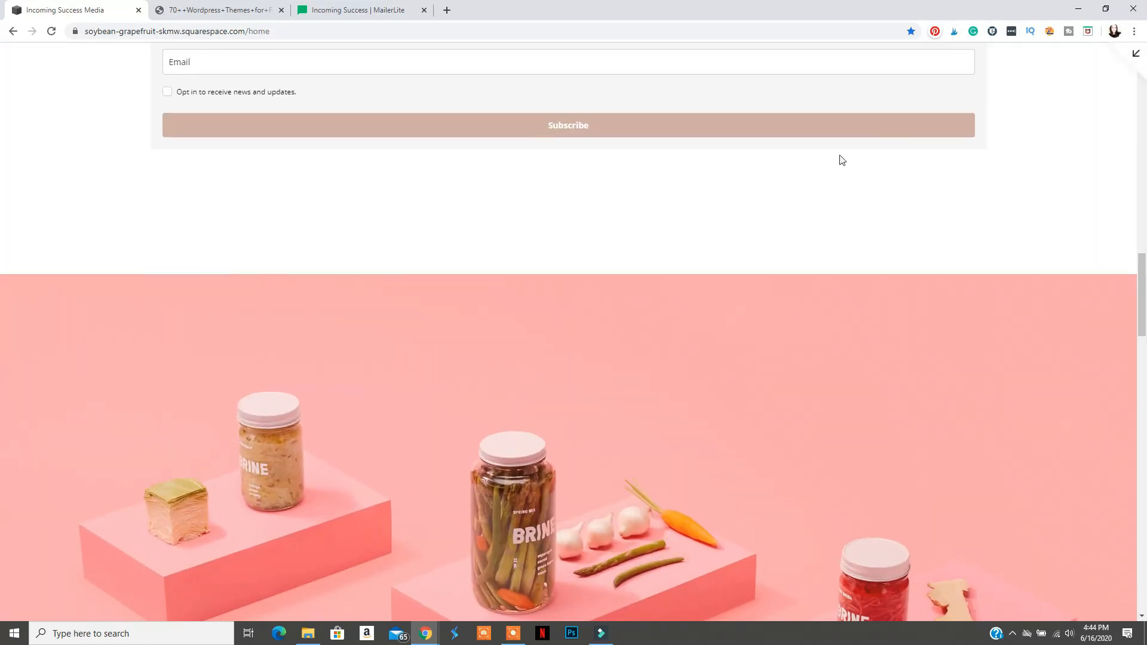
{"action": "scroll", "coordinate": [927, 231], "scroll_direction": "up", "scroll_amount": 5}
{"action": "scroll", "coordinate": [1022, 297], "scroll_direction": "up", "scroll_amount": 6}
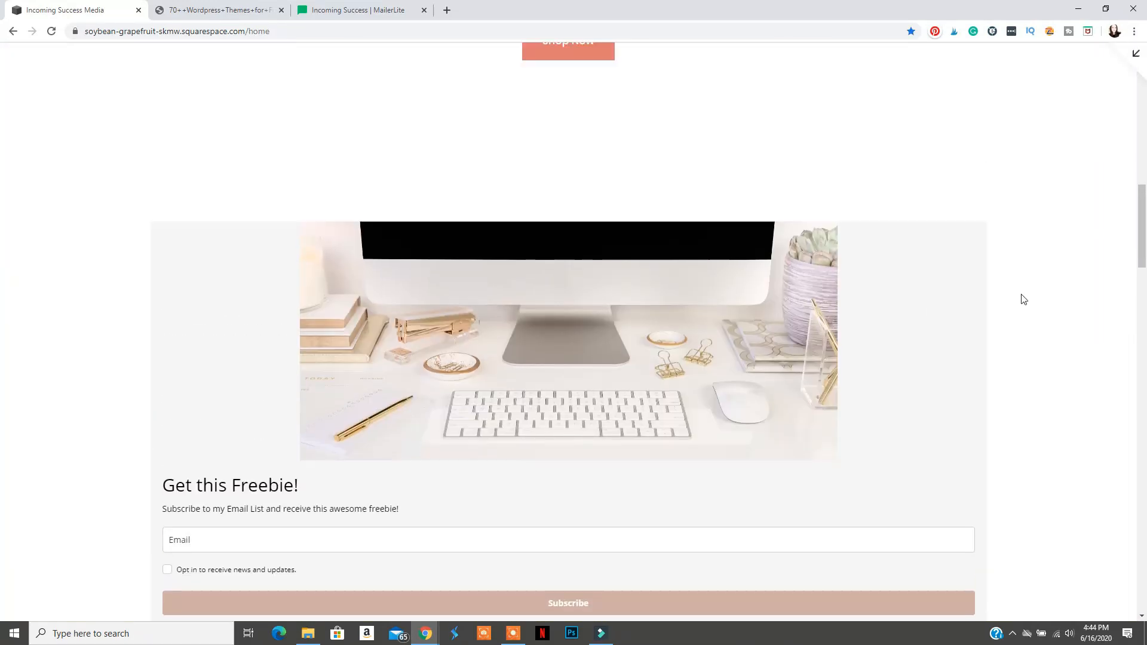
{"action": "scroll", "coordinate": [1020, 303], "scroll_direction": "down", "scroll_amount": 2}
{"action": "scroll", "coordinate": [1020, 303], "scroll_direction": "down", "scroll_amount": 4}
{"action": "scroll", "coordinate": [1020, 302], "scroll_direction": "up", "scroll_amount": 2}
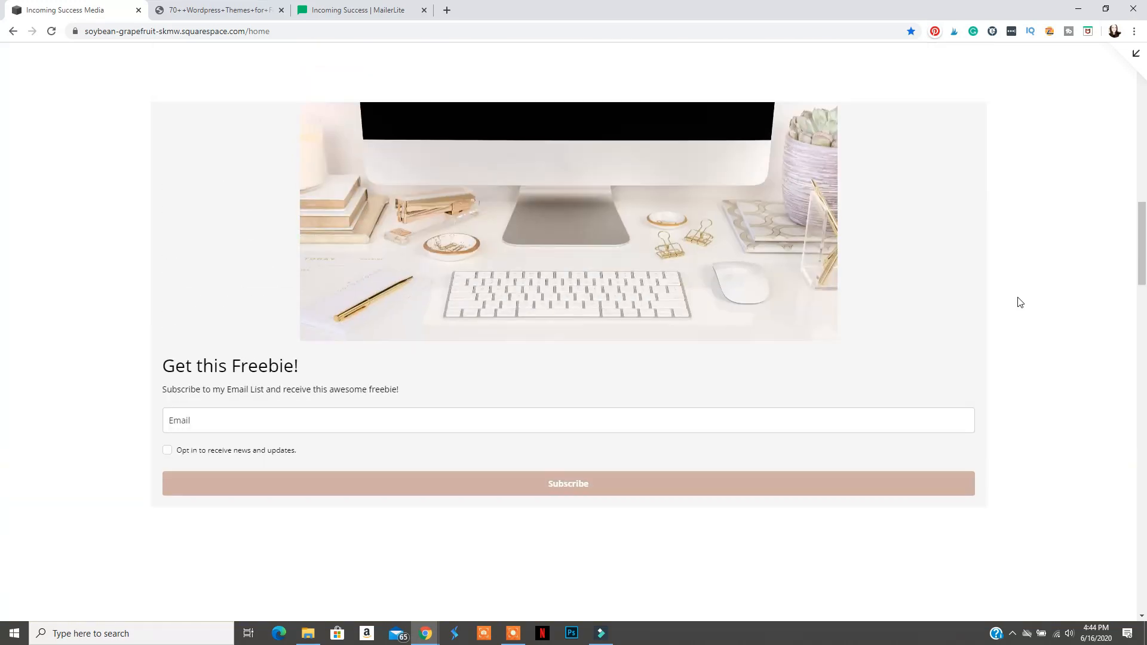
{"action": "left_click", "coordinate": [410, 424]}
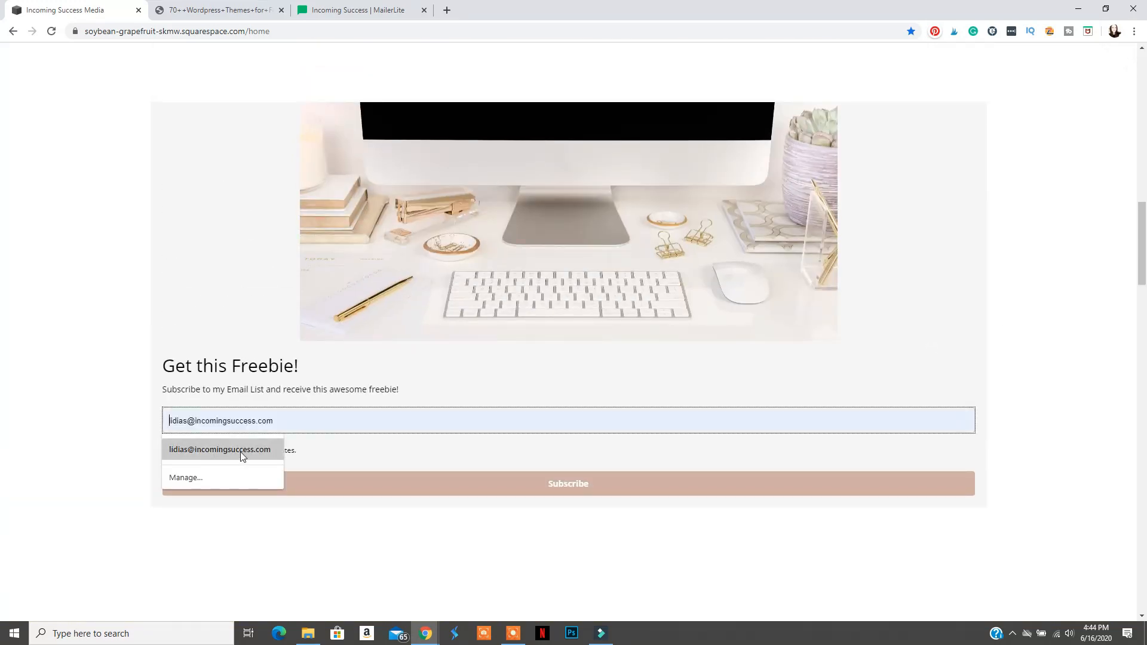
{"action": "left_click", "coordinate": [995, 466]}
{"action": "mouse_move", "coordinate": [1142, 264]}
{"action": "left_mouse_down"}
{"action": "mouse_move", "coordinate": [1143, 247]}
{"action": "mouse_move", "coordinate": [1146, 279]}
{"action": "left_mouse_up"}
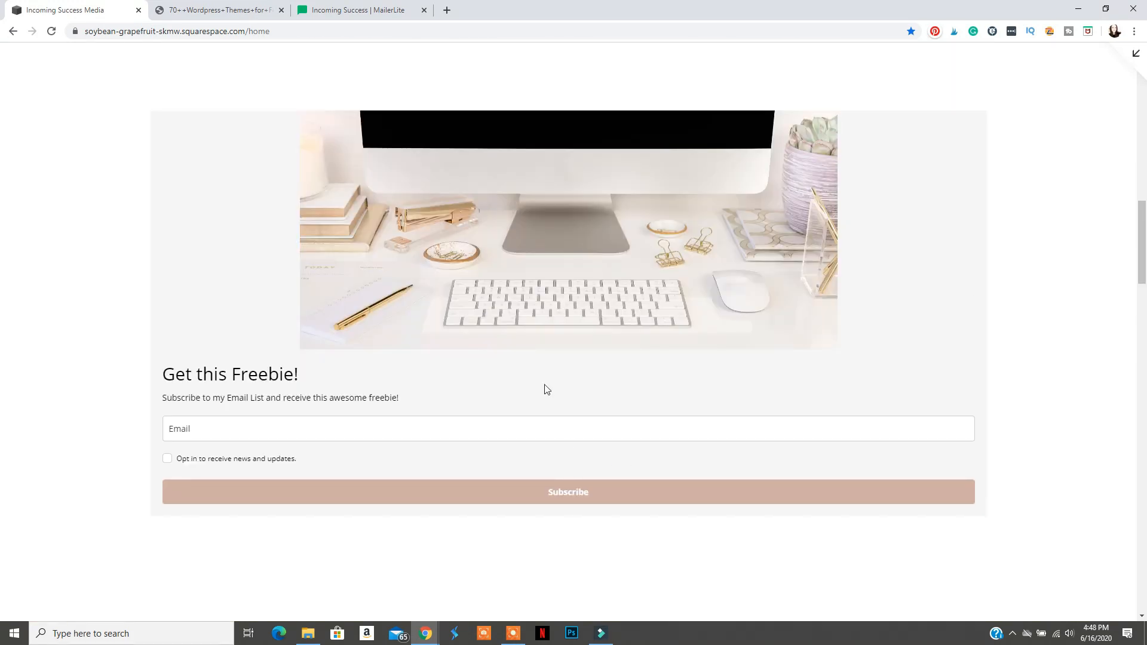
{"action": "left_click_drag", "start_coordinate": [1143, 251], "coordinate": [1145, 156]}
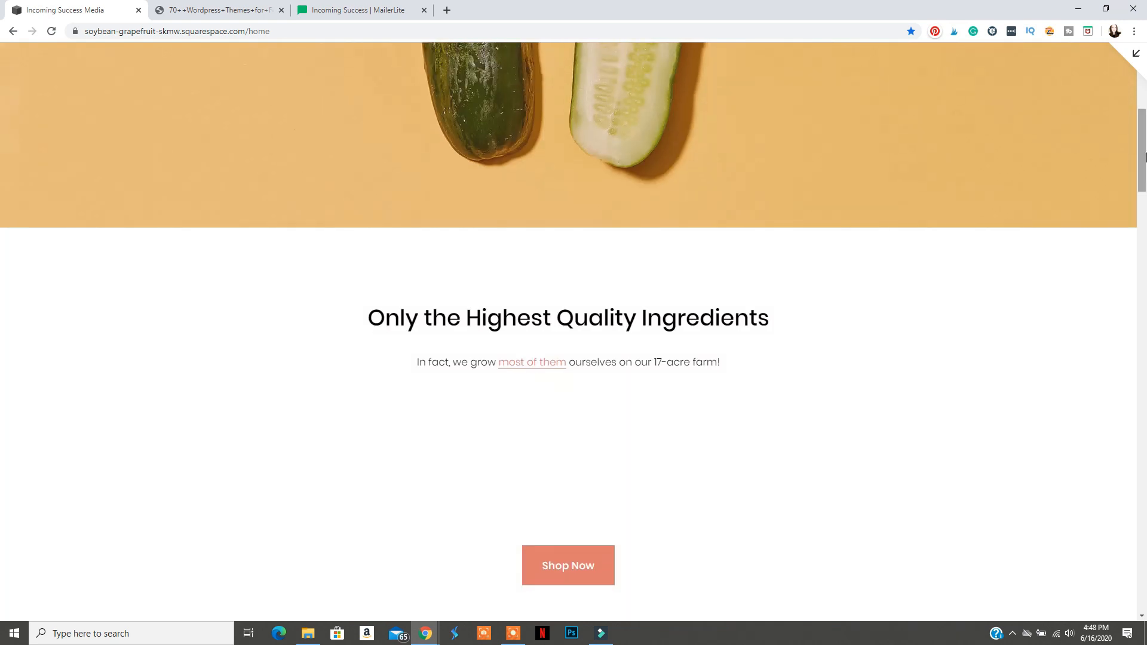
- Return to editing the Home page and move the freebie signup Code block into the Pickle Perfection banner, below its Shop Now button
{"action": "left_click", "coordinate": [1133, 54]}
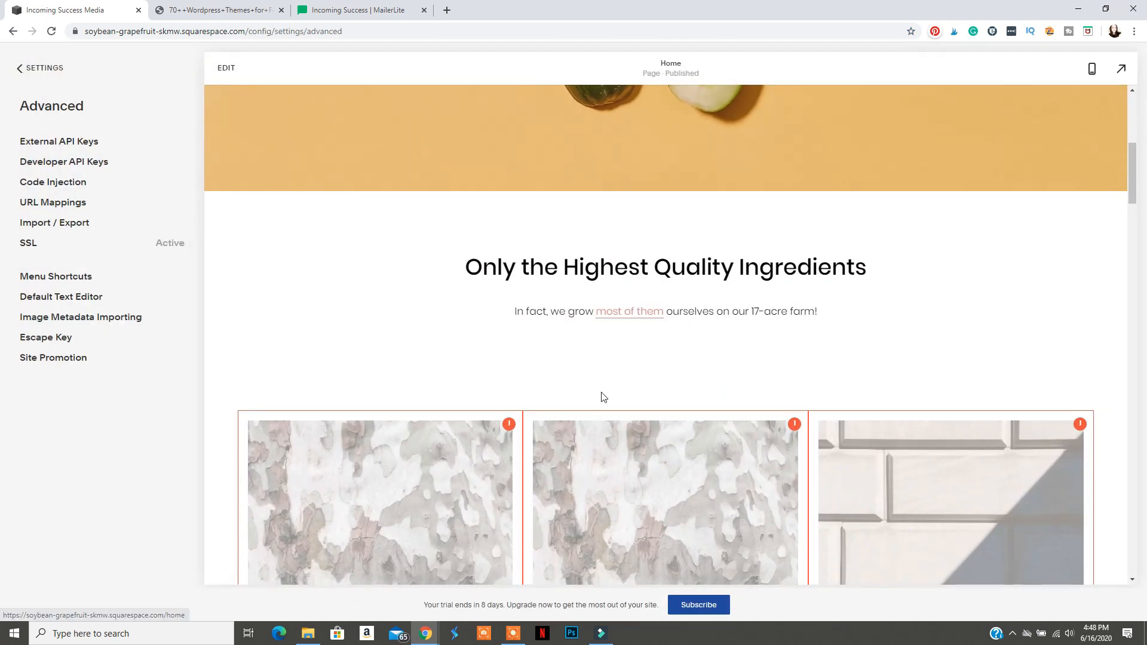
{"action": "scroll", "coordinate": [604, 397], "scroll_direction": "down", "scroll_amount": 10}
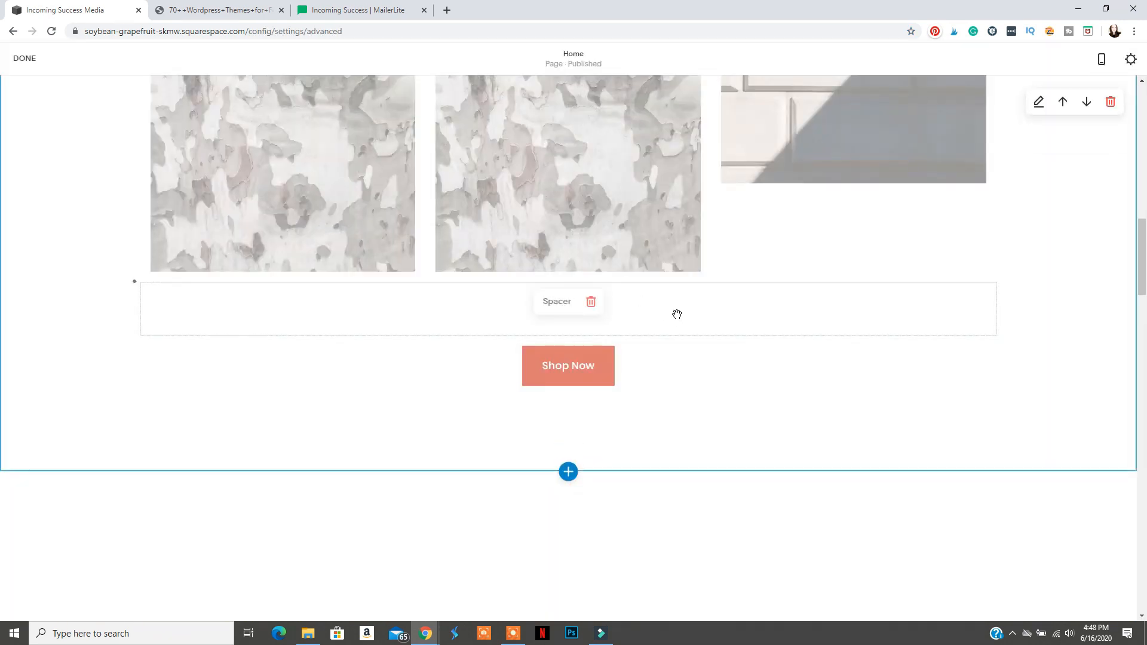
{"action": "scroll", "coordinate": [1144, 358], "scroll_direction": "down", "scroll_amount": 8}
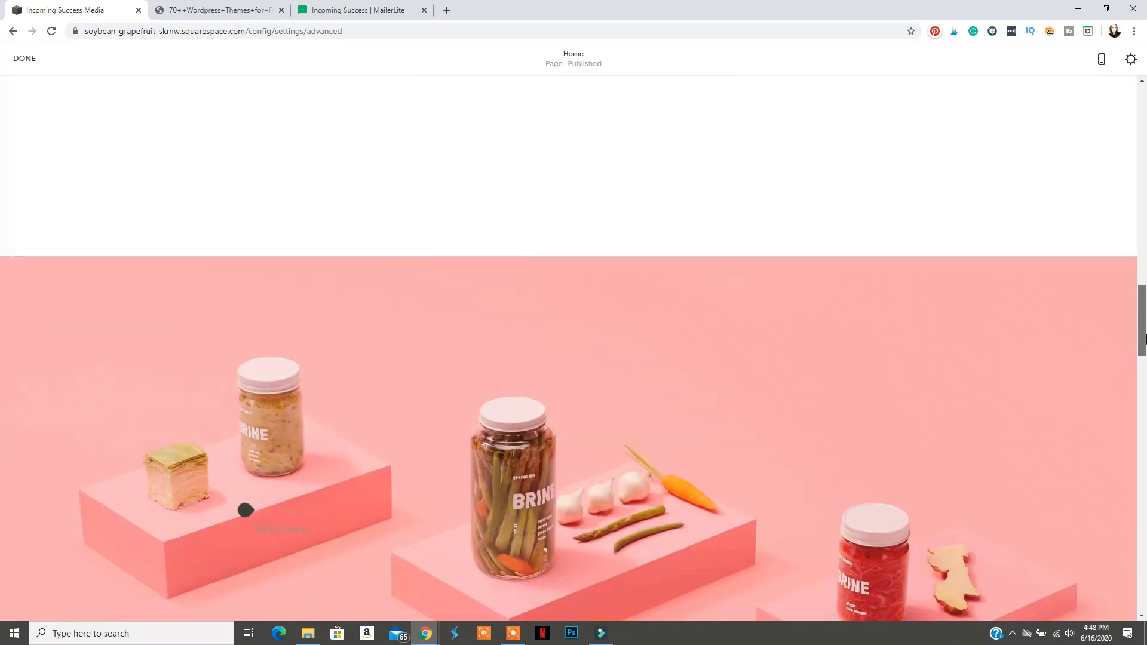
{"action": "scroll", "coordinate": [1144, 339], "scroll_direction": "down", "scroll_amount": 12}
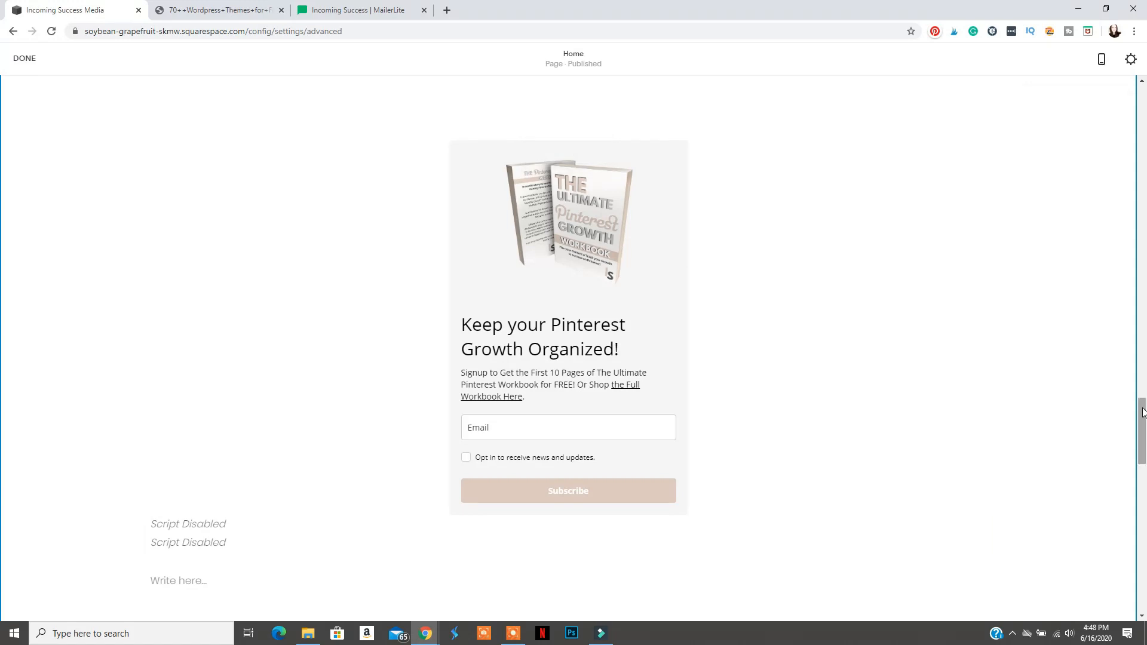
{"action": "scroll", "coordinate": [1145, 419], "scroll_direction": "down", "scroll_amount": 15}
{"action": "left_click_drag", "start_coordinate": [1144, 532], "coordinate": [1144, 272]}
{"action": "left_click_drag", "start_coordinate": [484, 146], "coordinate": [687, 395]}
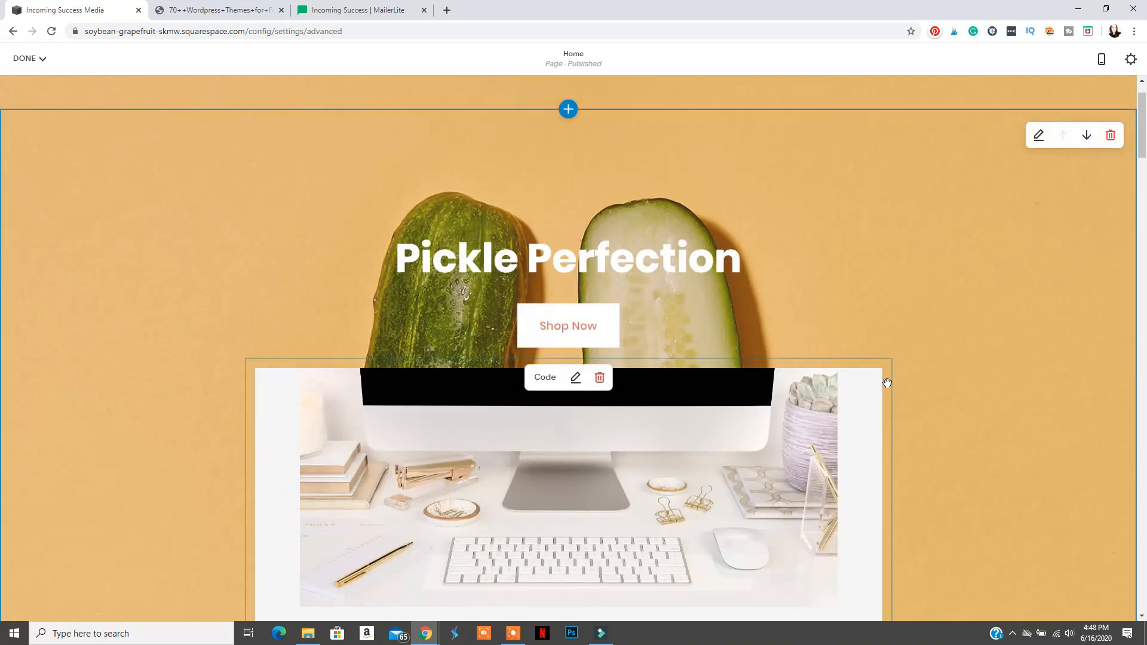
- Review the signup form in the banner and the Pinterest workbook form further down, and save the Home page
{"action": "scroll", "coordinate": [904, 372], "scroll_direction": "down", "scroll_amount": 8}
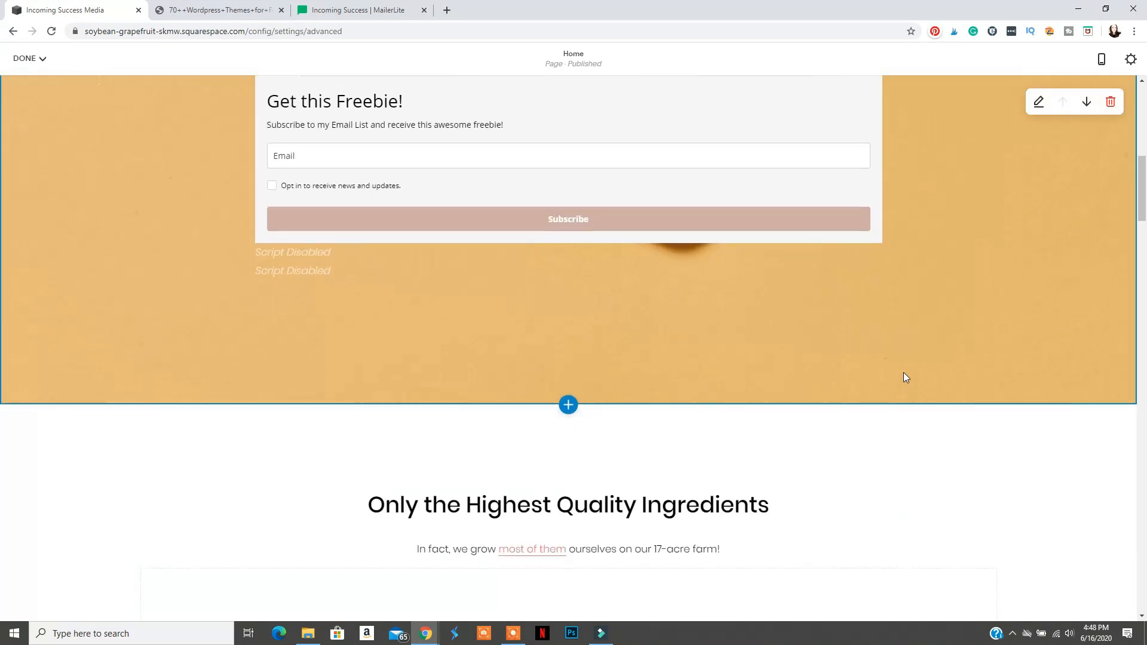
{"action": "scroll", "coordinate": [904, 376], "scroll_direction": "up", "scroll_amount": 5}
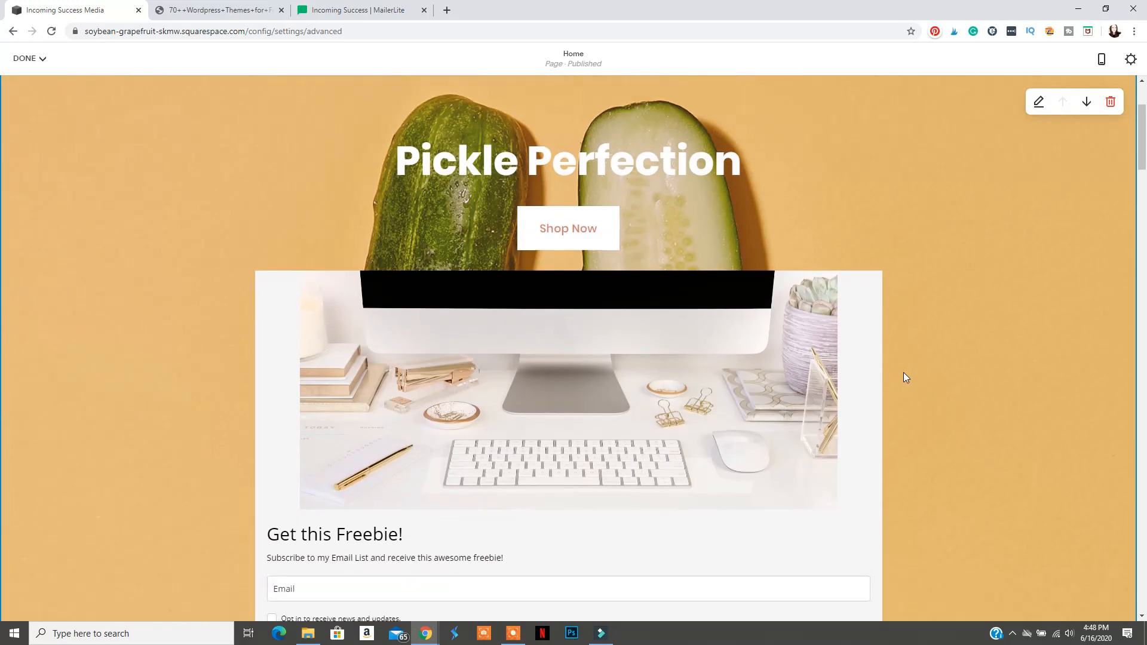
{"action": "scroll", "coordinate": [904, 374], "scroll_direction": "down", "scroll_amount": 7}
{"action": "scroll", "coordinate": [904, 373], "scroll_direction": "up", "scroll_amount": 5}
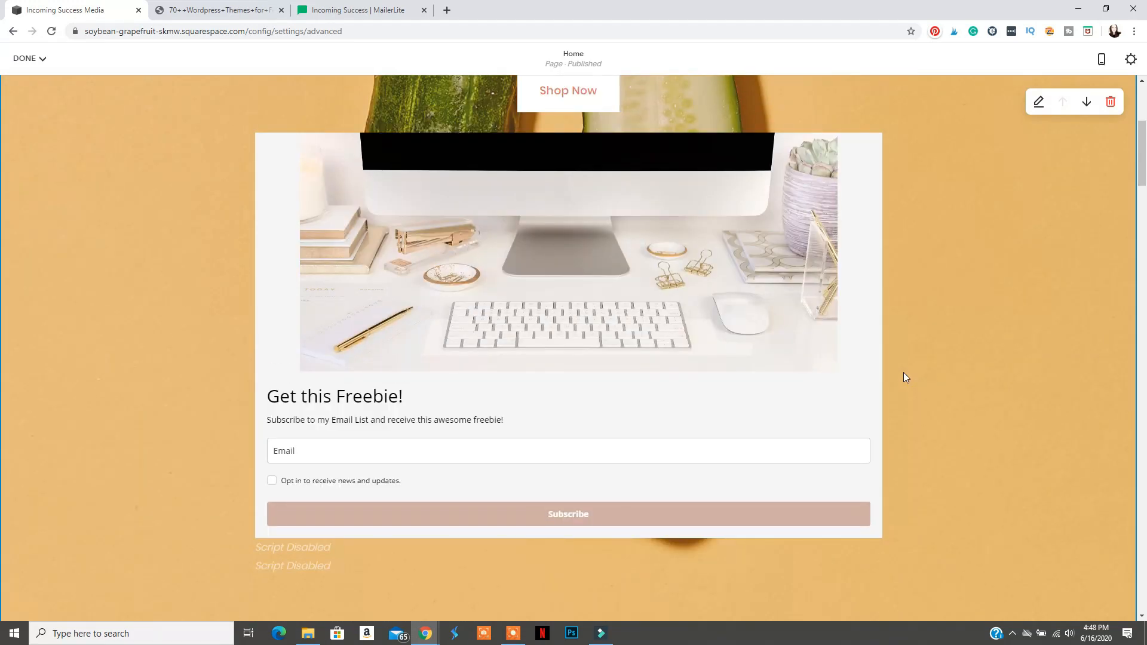
{"action": "scroll", "coordinate": [904, 373], "scroll_direction": "up", "scroll_amount": 5}
{"action": "left_click_drag", "start_coordinate": [1143, 141], "coordinate": [1143, 478]}
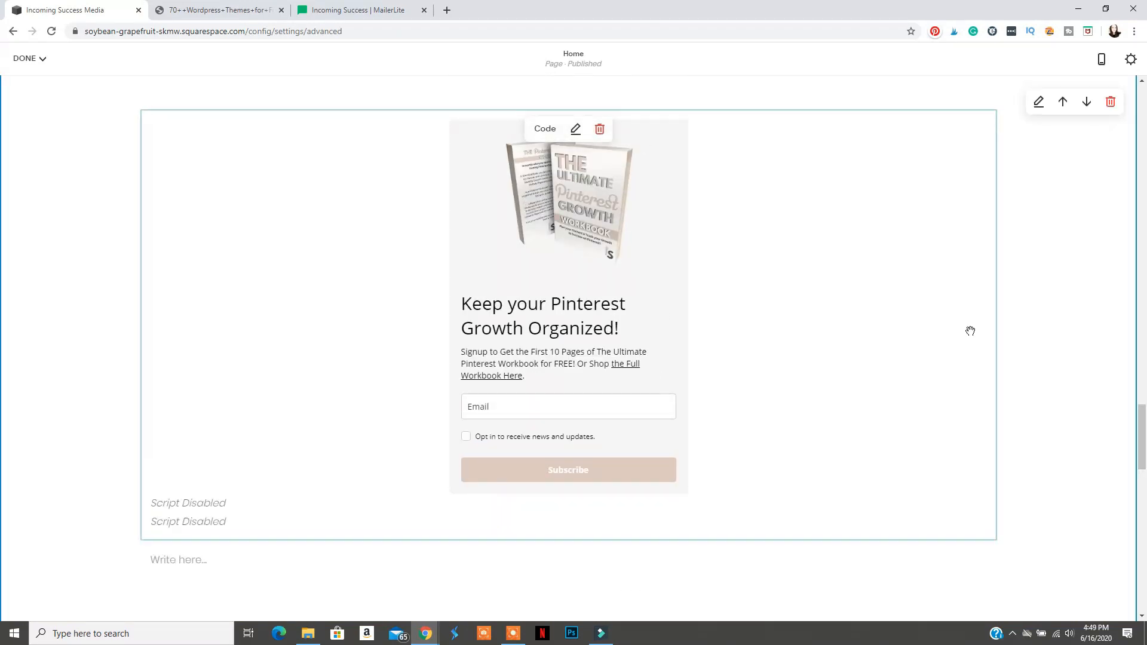
{"action": "left_click_drag", "start_coordinate": [1142, 439], "coordinate": [1146, 94]}
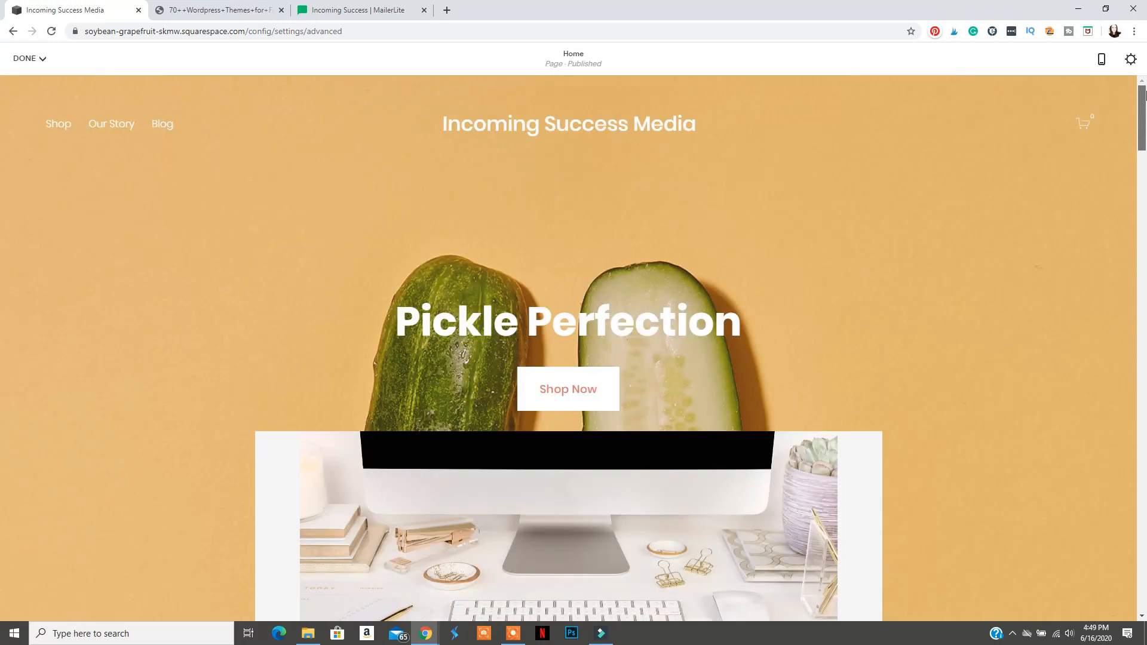
{"action": "left_click", "coordinate": [24, 58]}
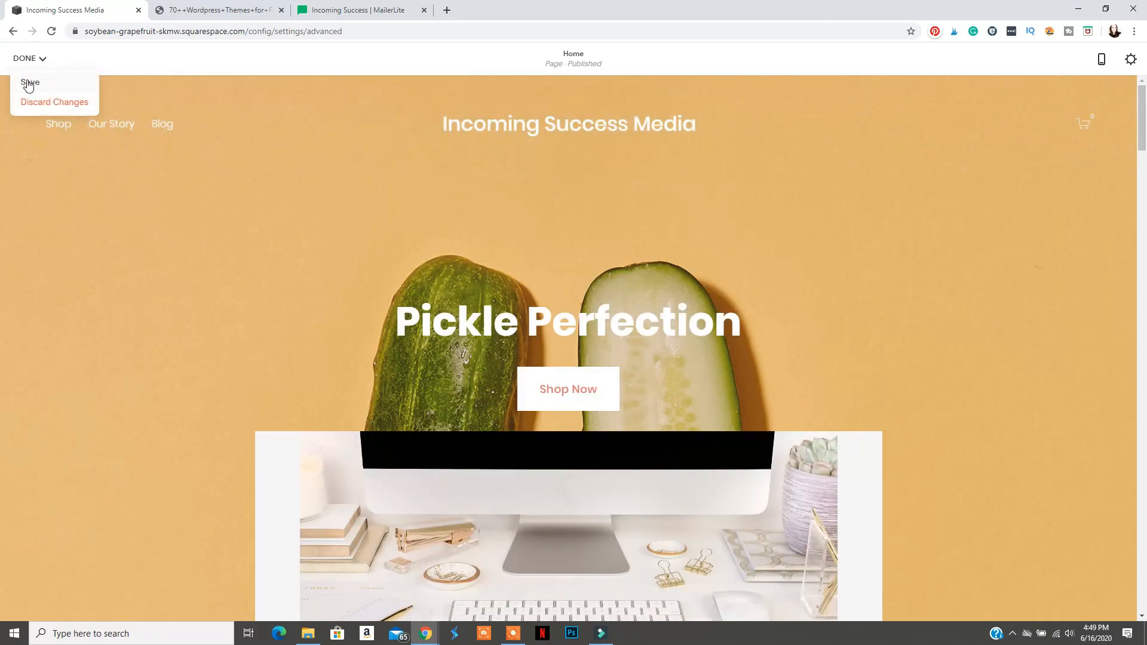
{"action": "left_click", "coordinate": [28, 83]}
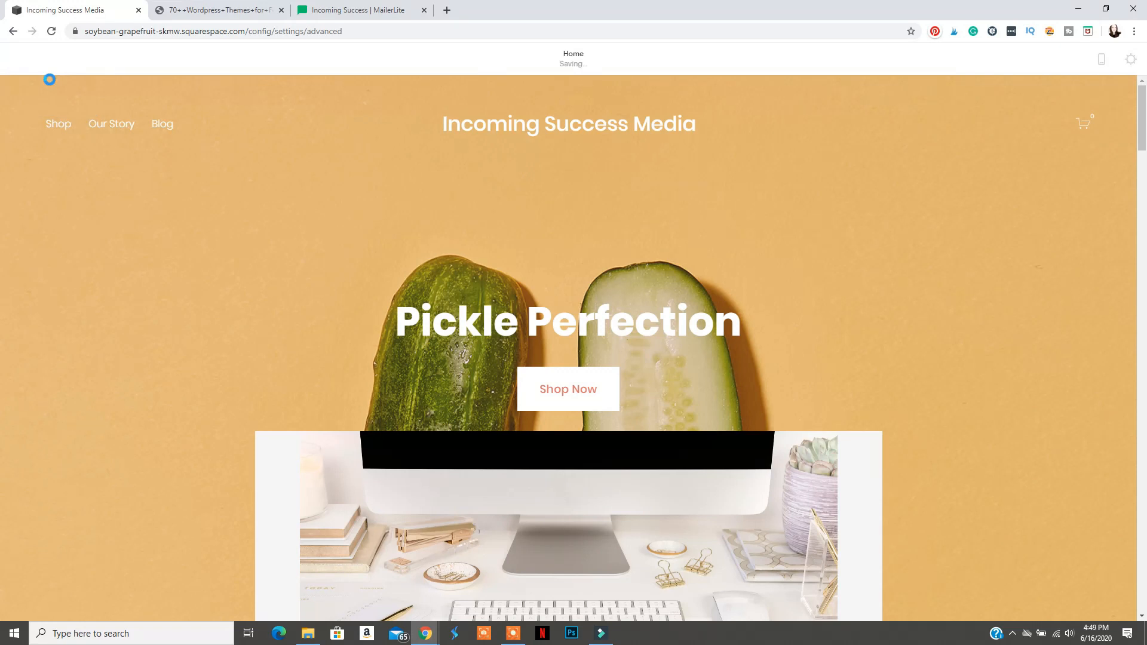